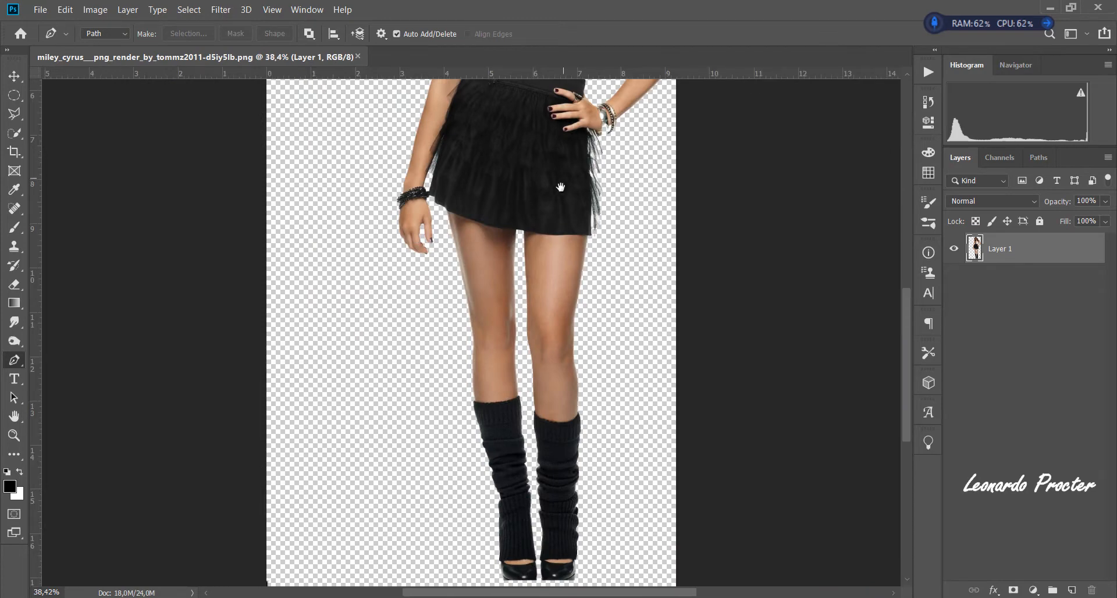
- Examine the cutout figure up close for flaws around the hair, shoulder, skirt and legs
{"action": "left_click_drag", "start_coordinate": [559, 185], "coordinate": [494, 538]}
{"action": "left_click_drag", "start_coordinate": [370, 351], "coordinate": [455, 354]}
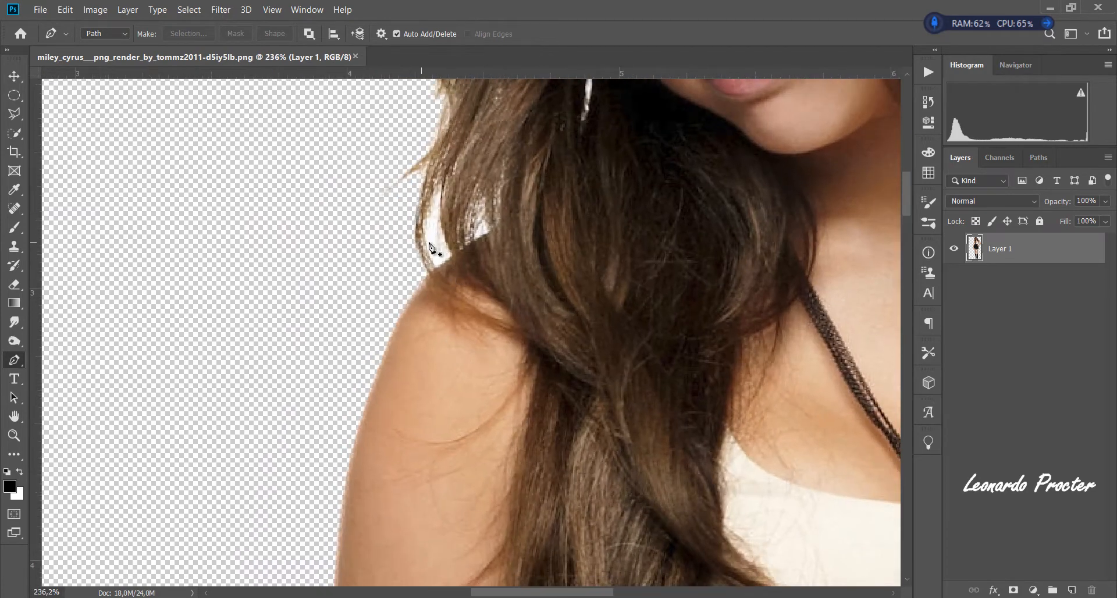
{"action": "left_click_drag", "start_coordinate": [617, 261], "coordinate": [743, 377]}
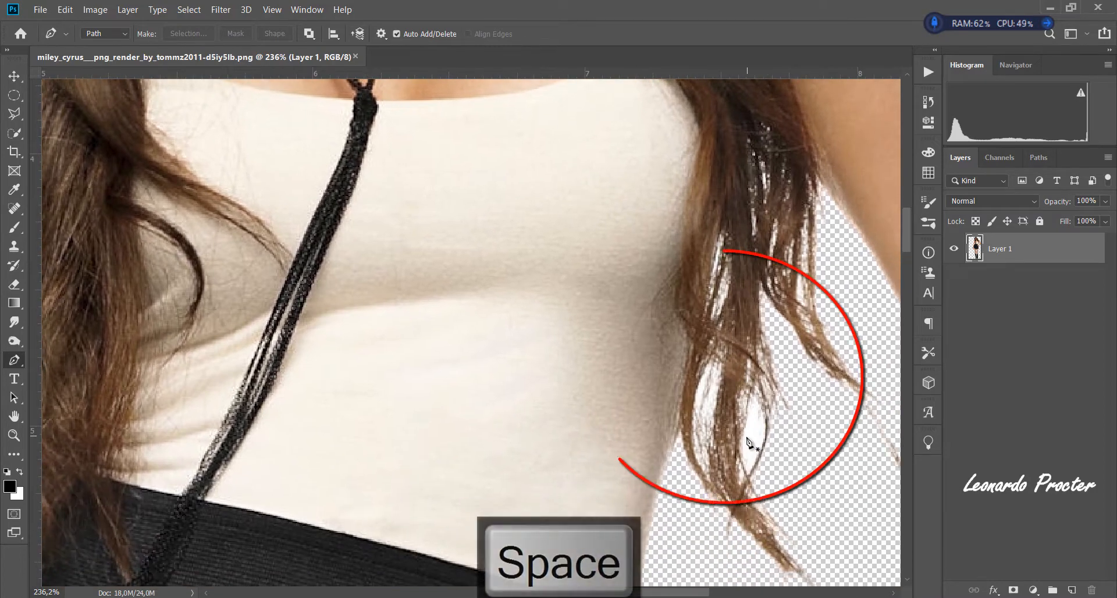
{"action": "left_click_drag", "start_coordinate": [748, 444], "coordinate": [629, 342]}
{"action": "left_click_drag", "start_coordinate": [538, 448], "coordinate": [619, 282]}
{"action": "left_click_drag", "start_coordinate": [456, 379], "coordinate": [376, 385]}
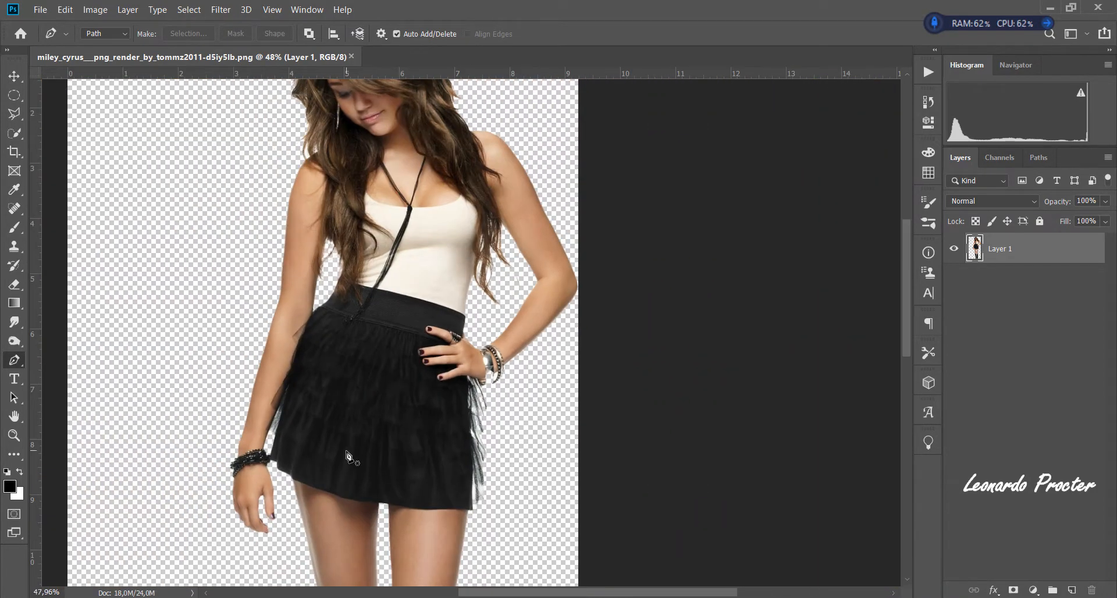
{"action": "left_click_drag", "start_coordinate": [349, 457], "coordinate": [504, 314]}
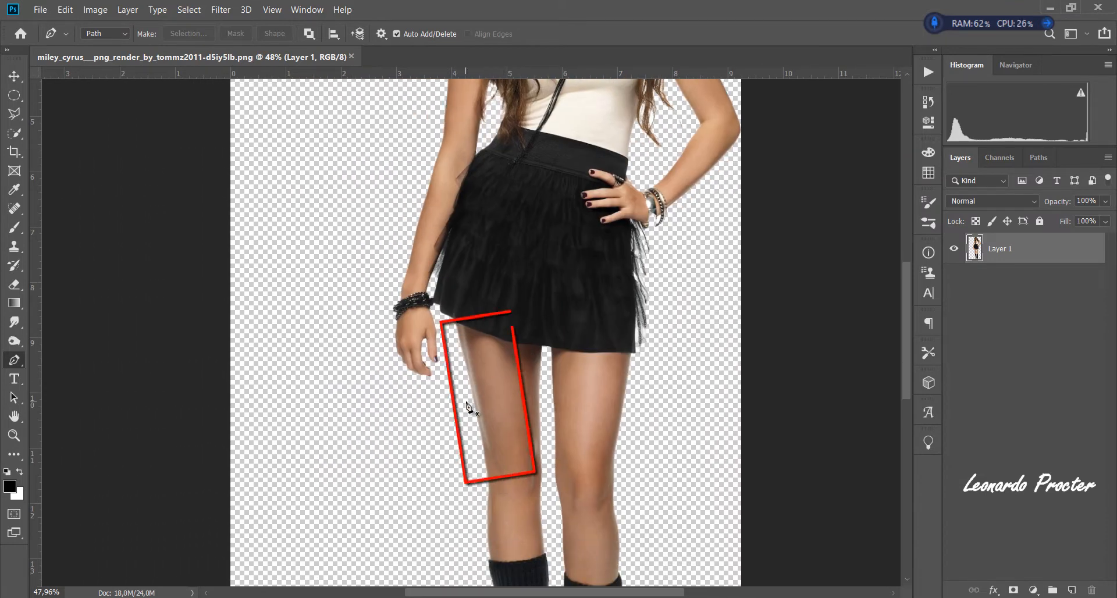
{"action": "left_click_drag", "start_coordinate": [628, 282], "coordinate": [593, 294]}
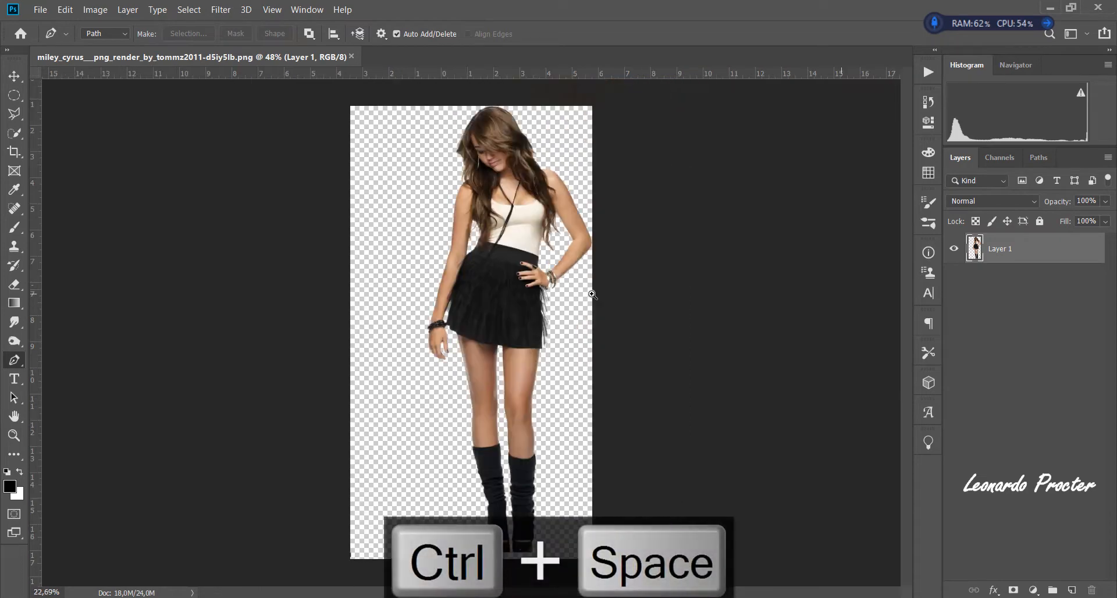
{"action": "key", "text": "ctrl+0"}
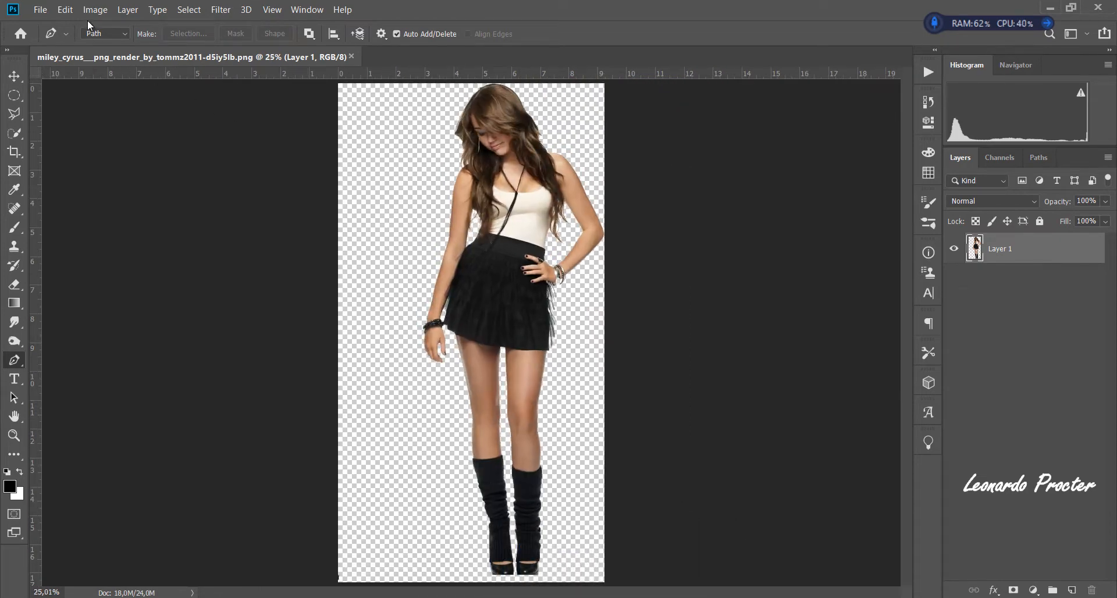
- Check the image's pixel dimensions and resolution without resizing it
{"action": "left_click", "coordinate": [95, 9]}
{"action": "left_click", "coordinate": [120, 109]}
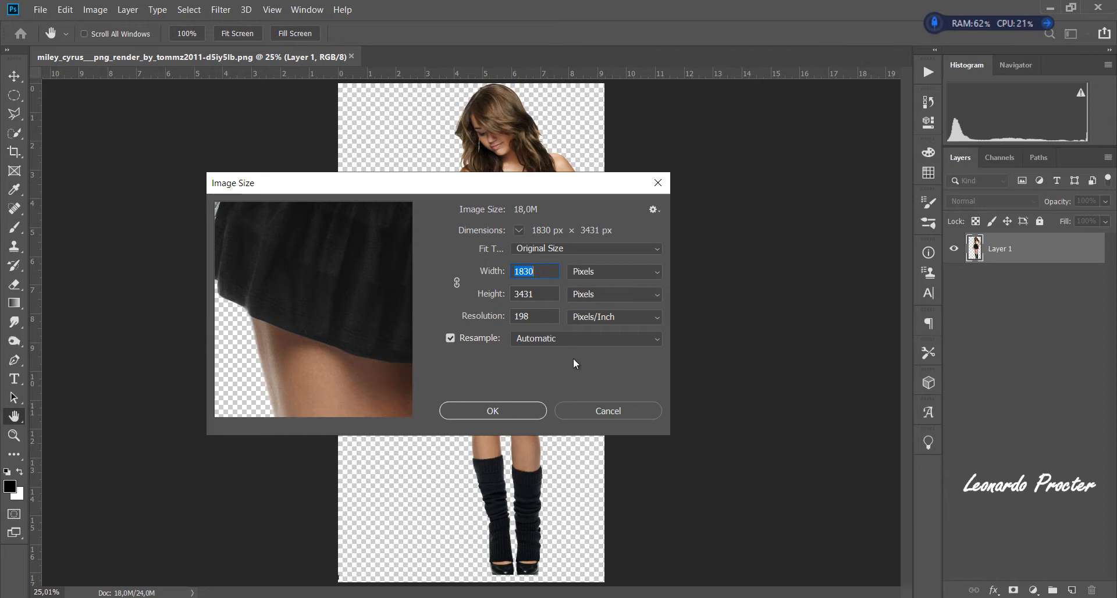
{"action": "left_click", "coordinate": [608, 411]}
{"action": "key", "text": "p"}
- Create a new 2300 x 4000 px portrait document at 150 pixels/inch in RGB color with a white background
{"action": "left_click", "coordinate": [36, 10]}
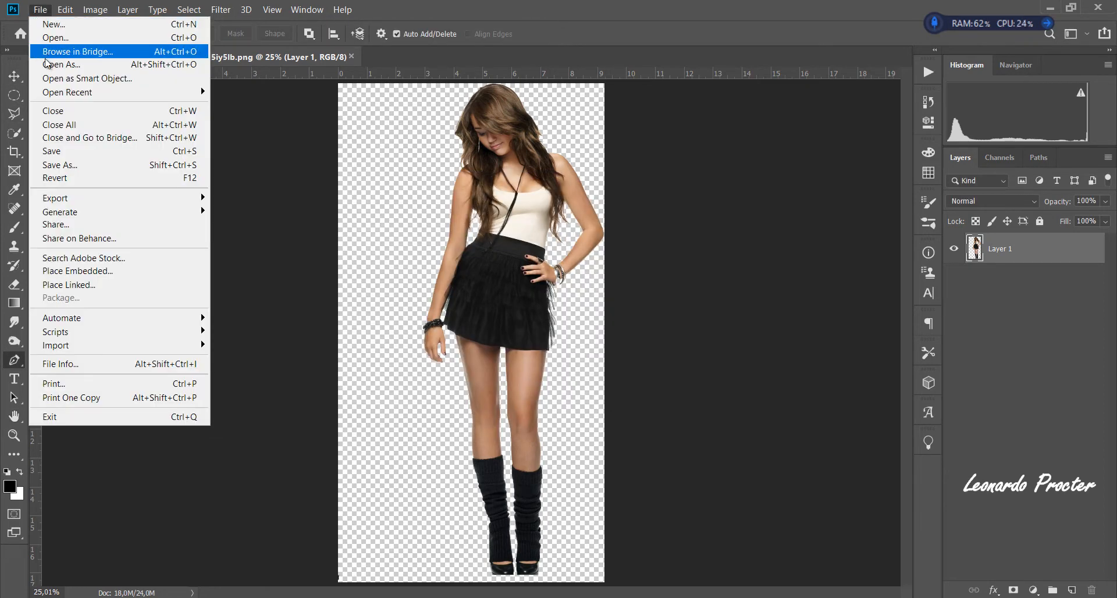
{"action": "left_click", "coordinate": [47, 26]}
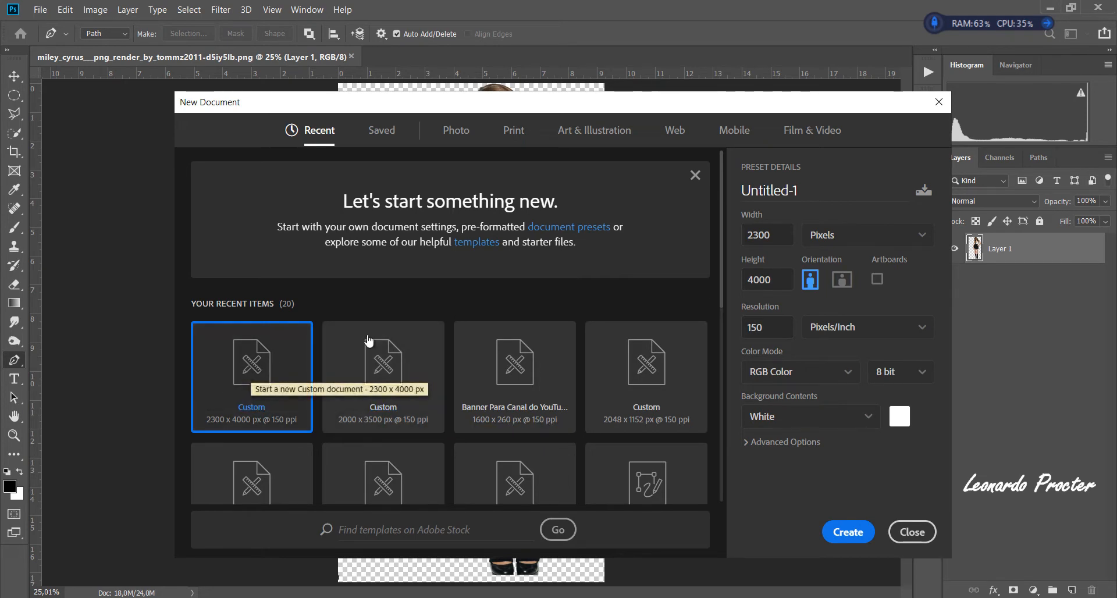
{"action": "left_click", "coordinate": [848, 532]}
- Copy the cutout figure from the PNG file into the new document, centred on the white background
{"action": "left_click", "coordinate": [309, 54]}
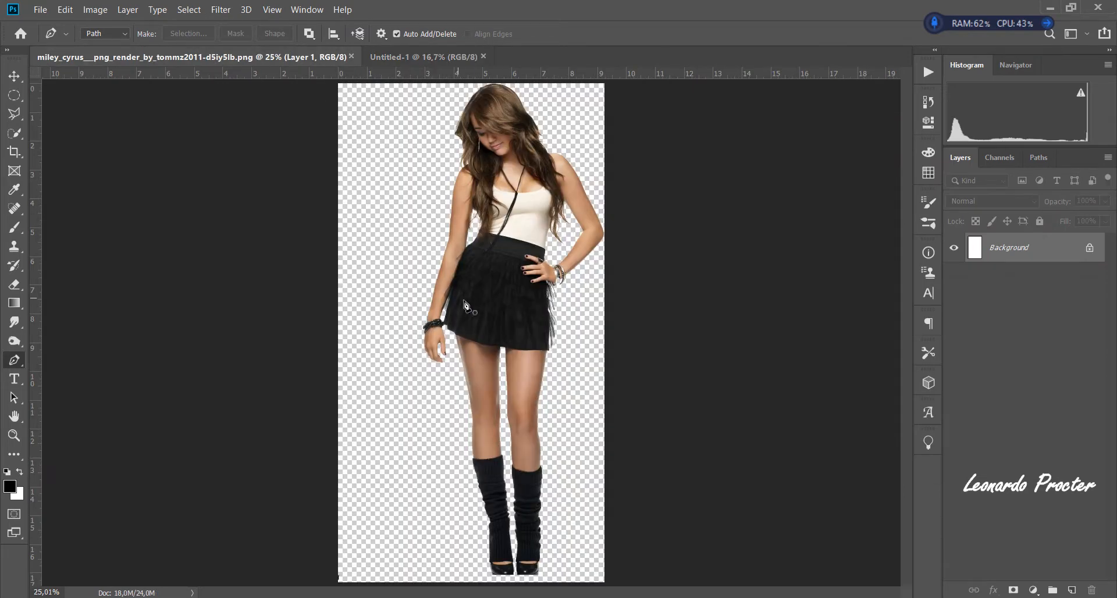
{"action": "left_click", "coordinate": [15, 76]}
{"action": "left_click_drag", "start_coordinate": [492, 331], "coordinate": [469, 330]}
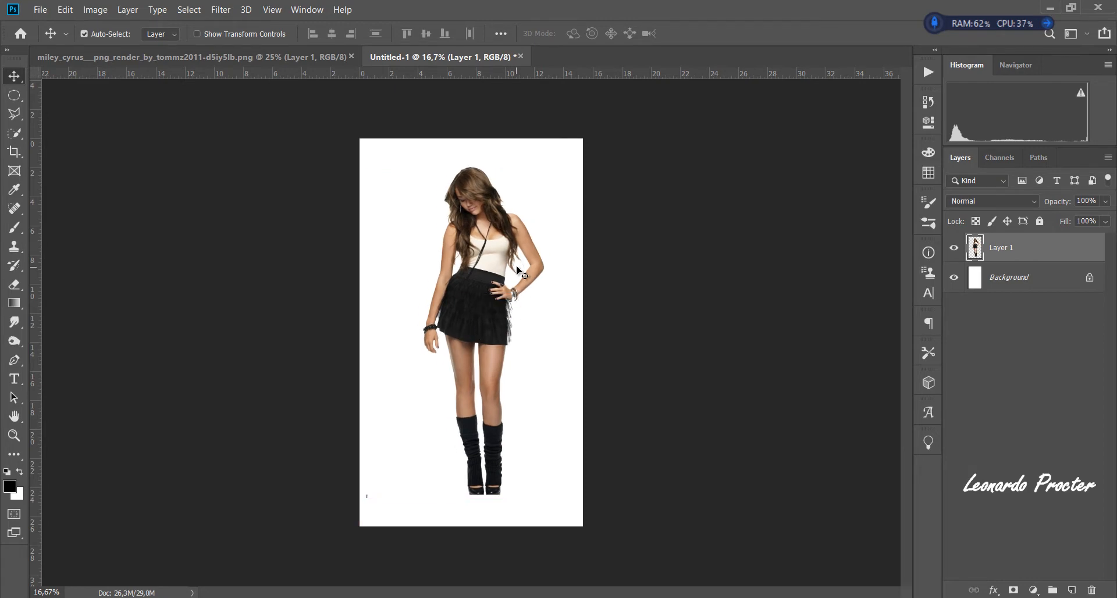
- Outline the leftover white area between the silver cuff and the studded bracelet with the Polygonal Lasso and delete it from Layer 1
{"action": "key", "text": "ctrl+space"}
{"action": "left_click_drag", "start_coordinate": [518, 269], "coordinate": [580, 314]}
{"action": "key", "text": "space"}
{"action": "left_click_drag", "start_coordinate": [614, 400], "coordinate": [597, 252]}
{"action": "key", "text": "ctrl+space"}
{"action": "left_click_drag", "start_coordinate": [524, 257], "coordinate": [581, 271]}
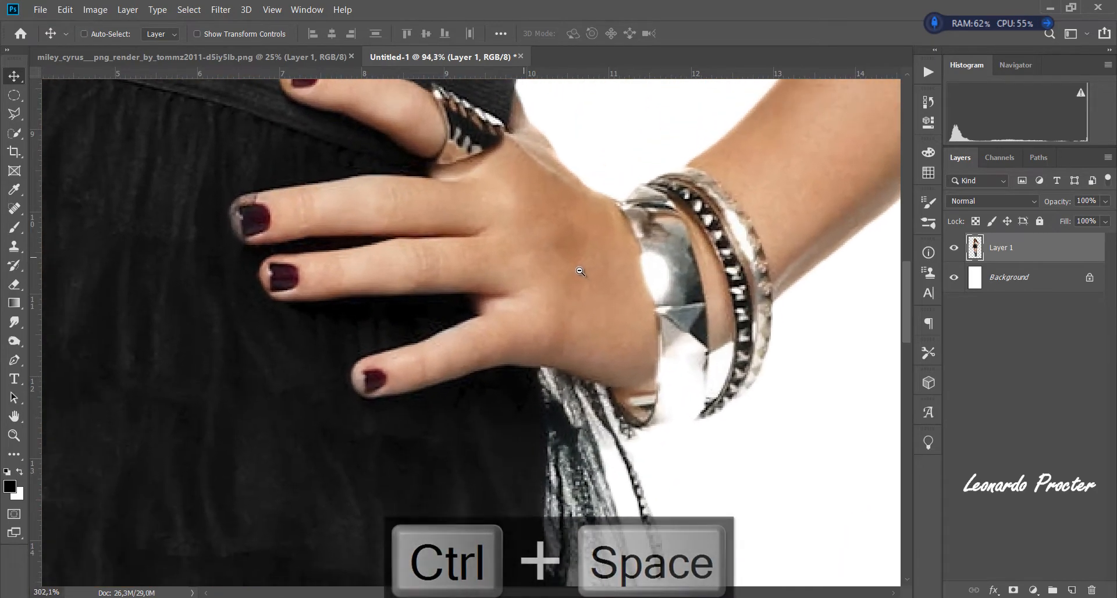
{"action": "key", "text": "space"}
{"action": "left_click_drag", "start_coordinate": [697, 354], "coordinate": [627, 319]}
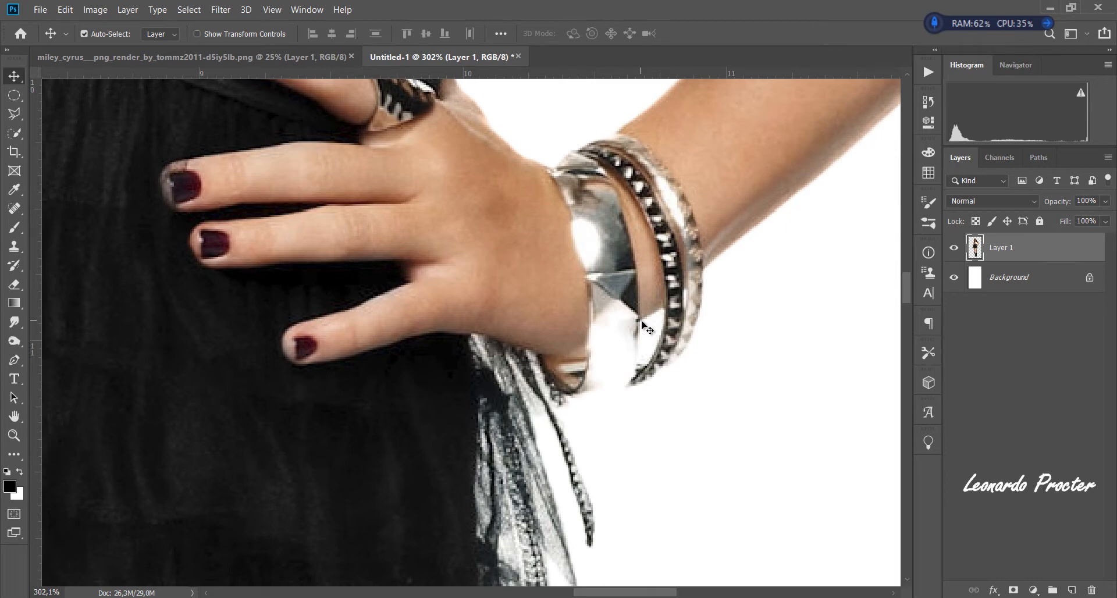
{"action": "left_click", "coordinate": [14, 114]}
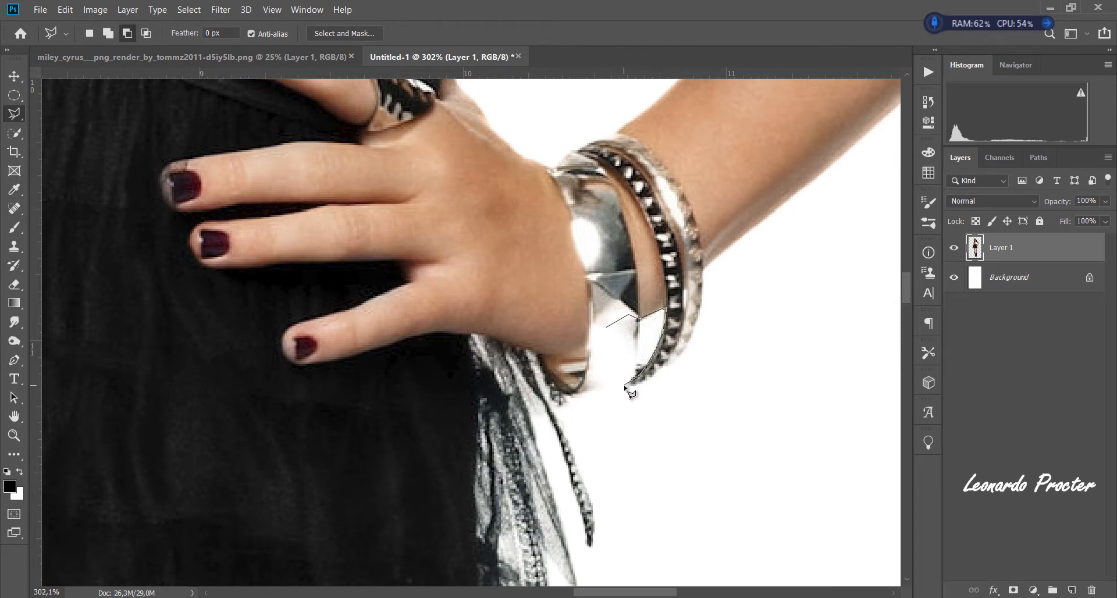
{"action": "left_click", "coordinate": [607, 327]}
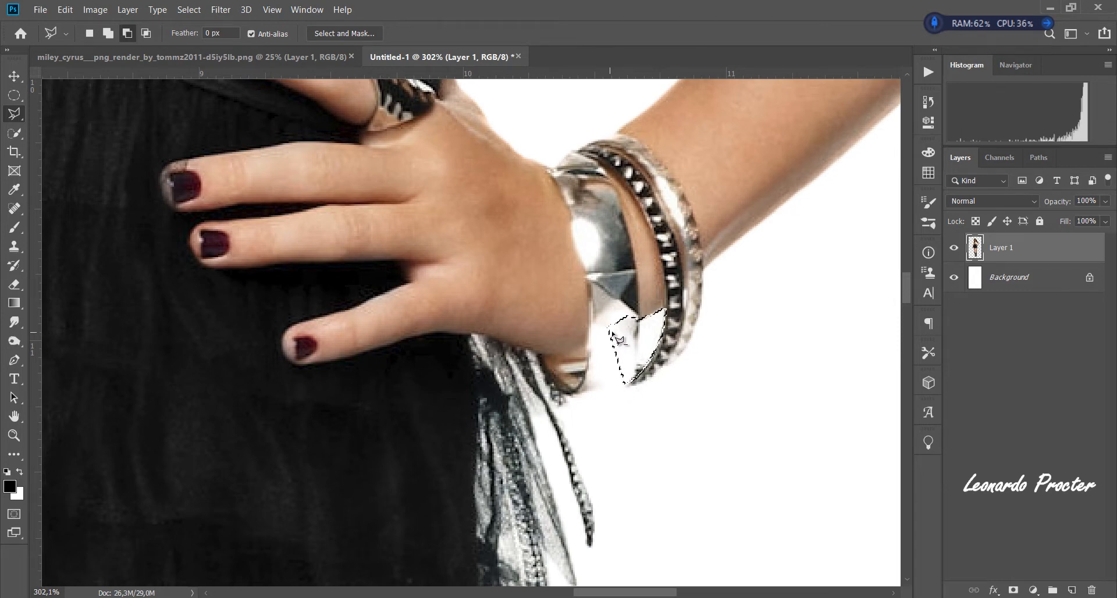
{"action": "key", "text": "Delete"}
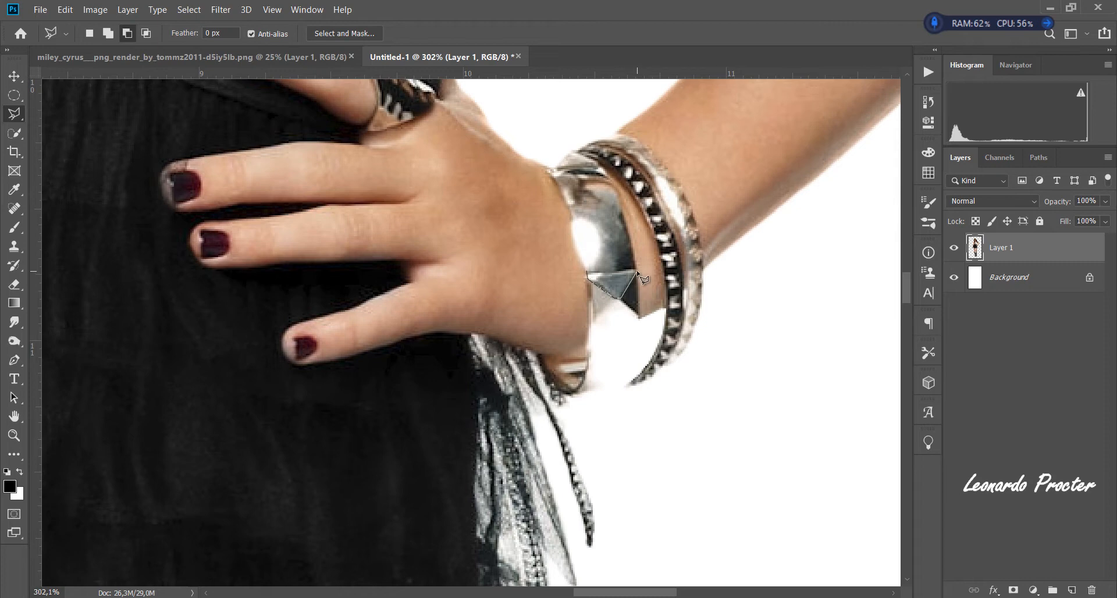
- Select the triangular metal facet of the silver cuff with the Polygonal Lasso and copy it onto a new layer
{"action": "left_click", "coordinate": [588, 276]}
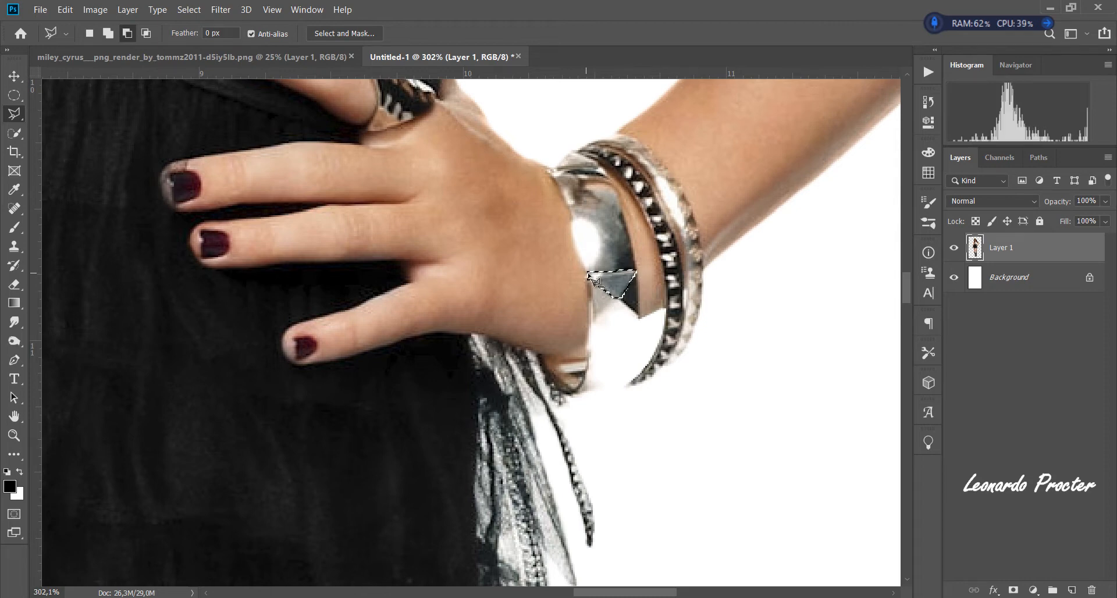
{"action": "left_click", "coordinate": [41, 10]}
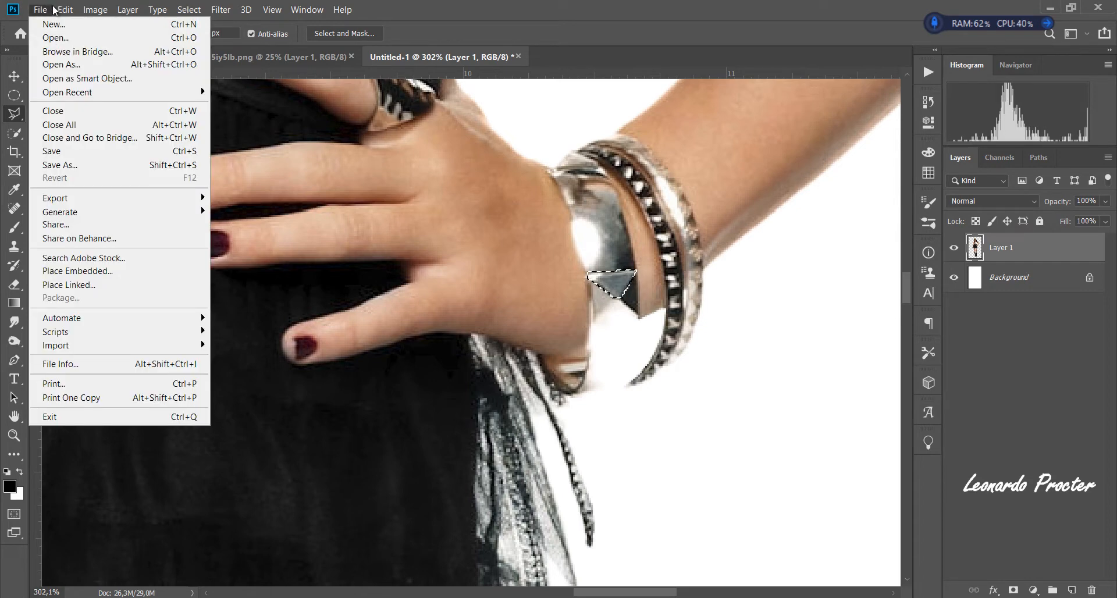
{"action": "mouse_move", "coordinate": [64, 10]}
{"action": "left_click", "coordinate": [80, 105]}
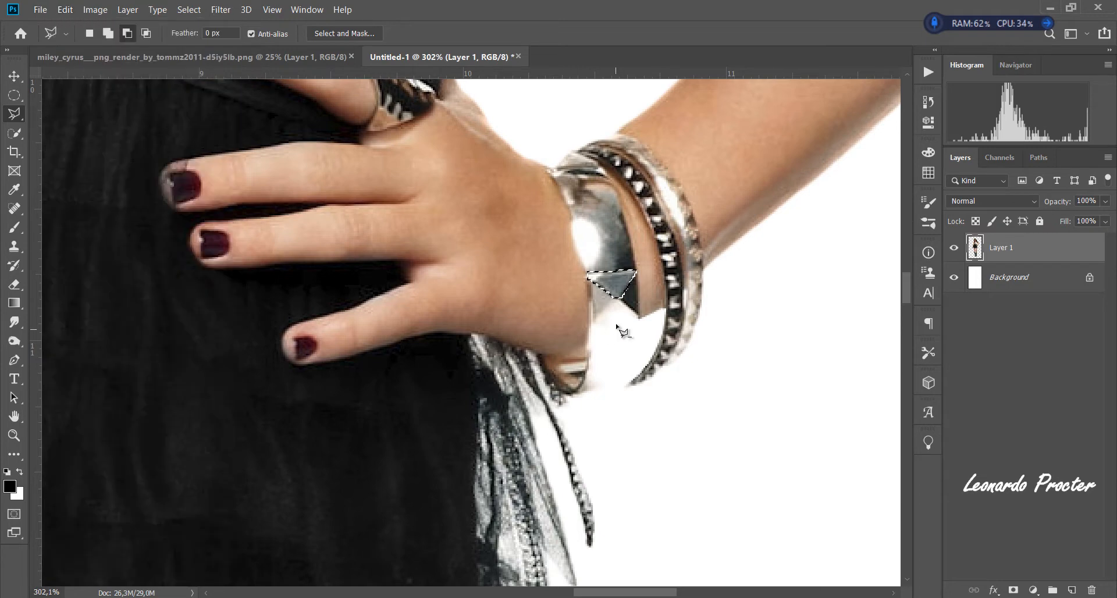
{"action": "left_click", "coordinate": [65, 9]}
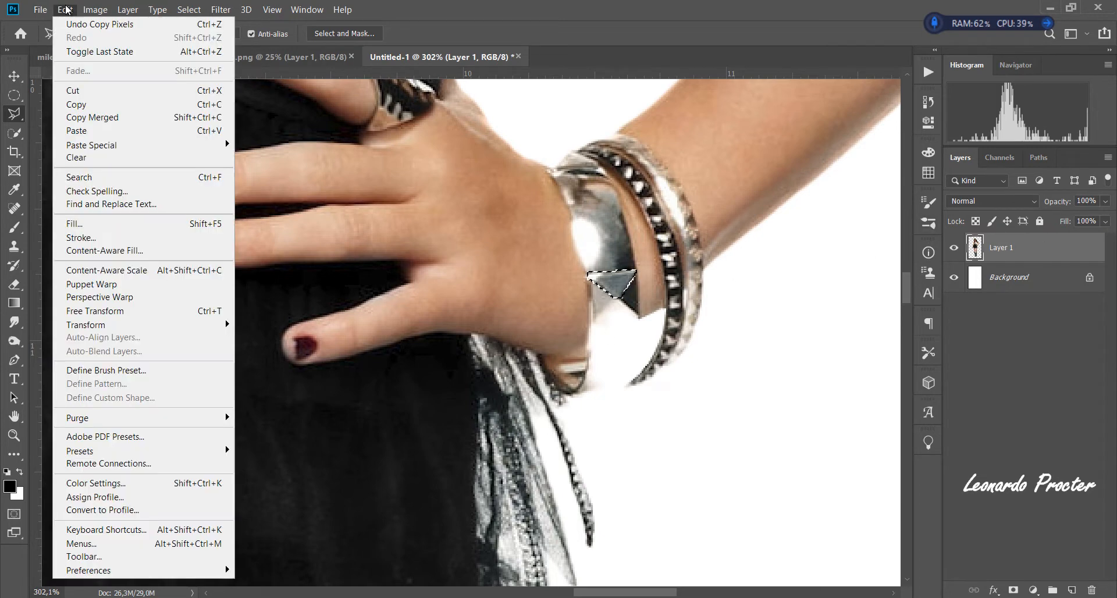
{"action": "left_click", "coordinate": [91, 132]}
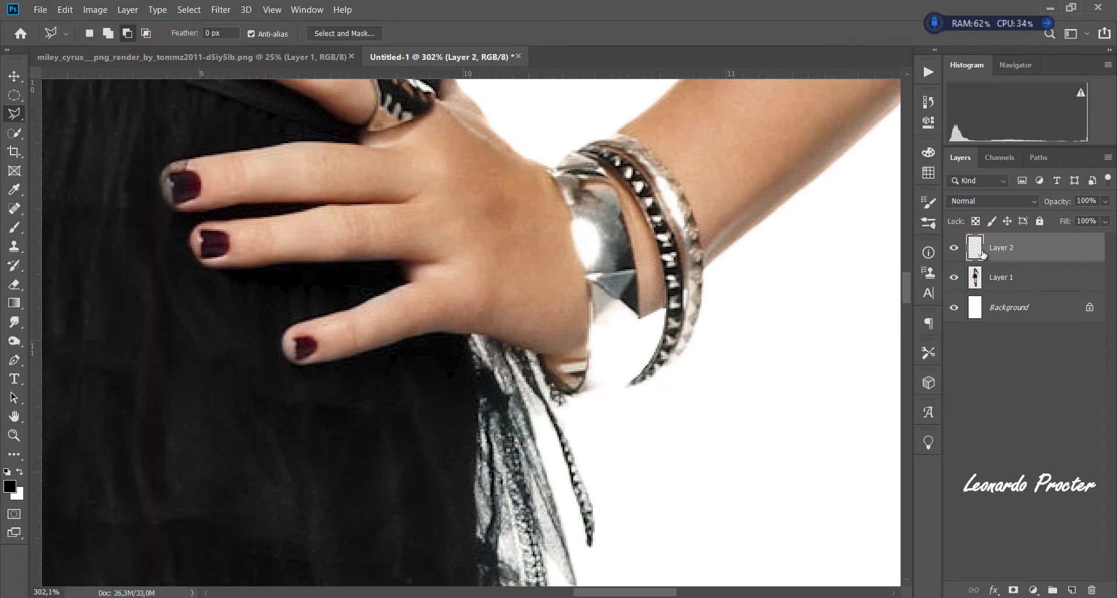
- Flip the copied facet vertically, rotate it to 171.94° and fit it directly beneath the original facet on the cuff
{"action": "left_click", "coordinate": [14, 76]}
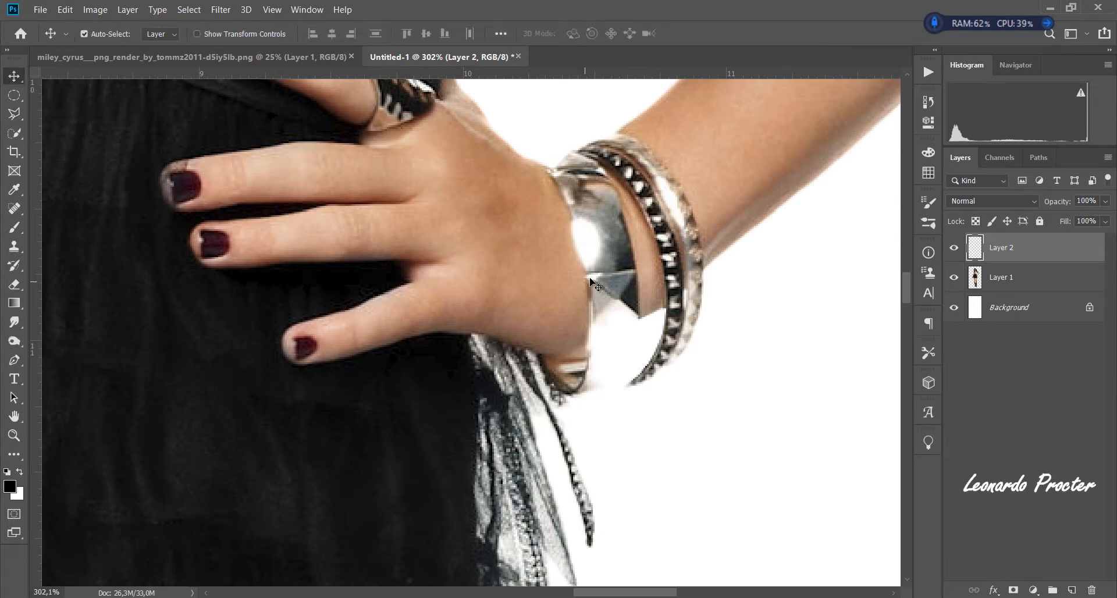
{"action": "left_click_drag", "start_coordinate": [620, 289], "coordinate": [755, 333]}
{"action": "left_click", "coordinate": [63, 10]}
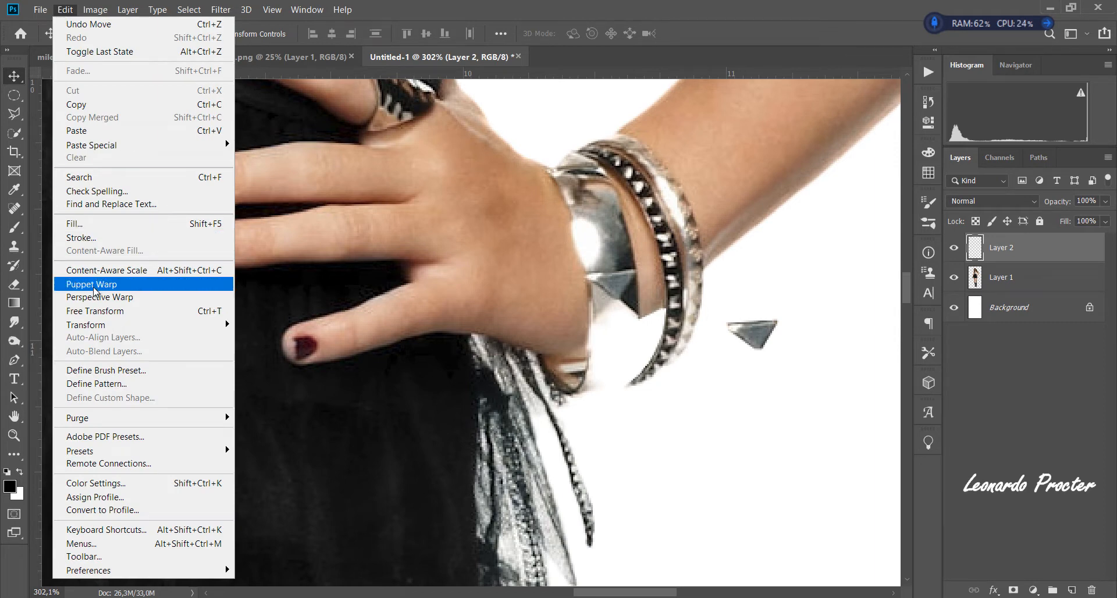
{"action": "left_click", "coordinate": [135, 317]}
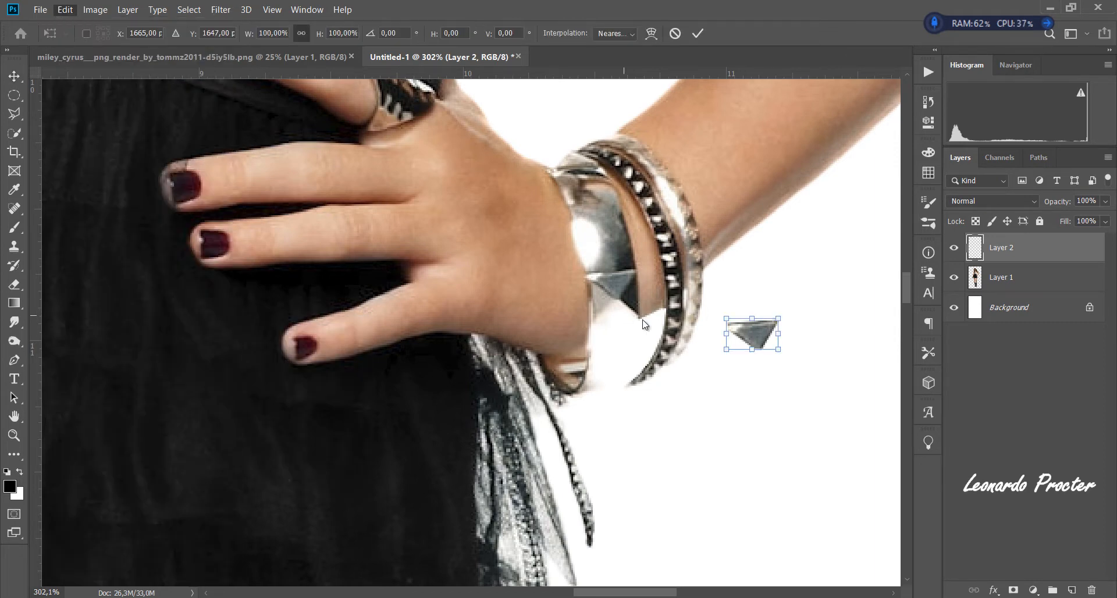
{"action": "right_click", "coordinate": [749, 334]}
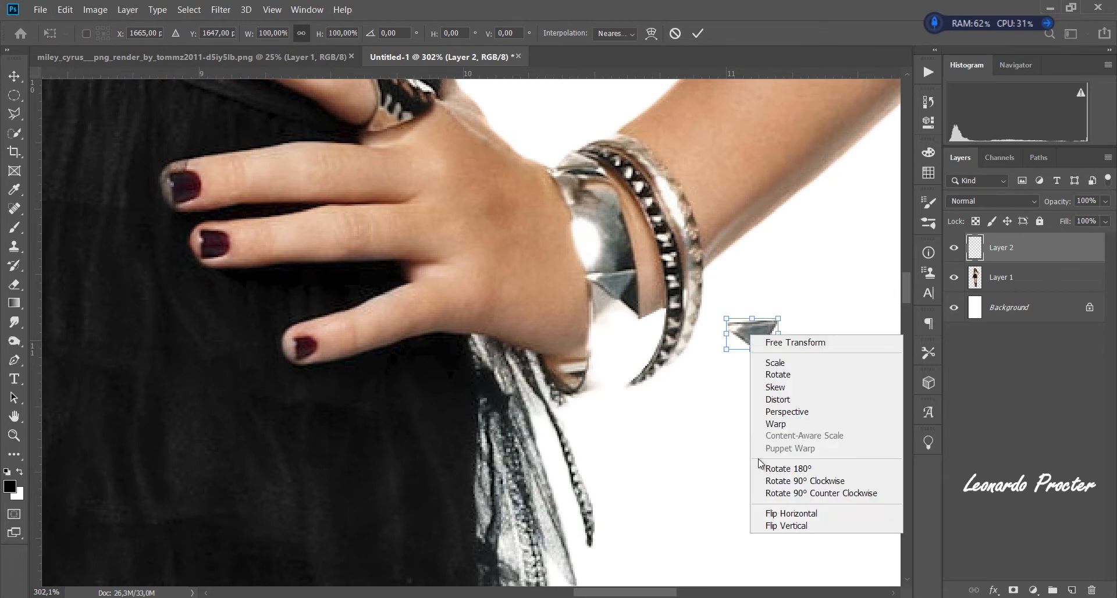
{"action": "left_click", "coordinate": [776, 527]}
{"action": "left_click_drag", "start_coordinate": [757, 339], "coordinate": [615, 321]}
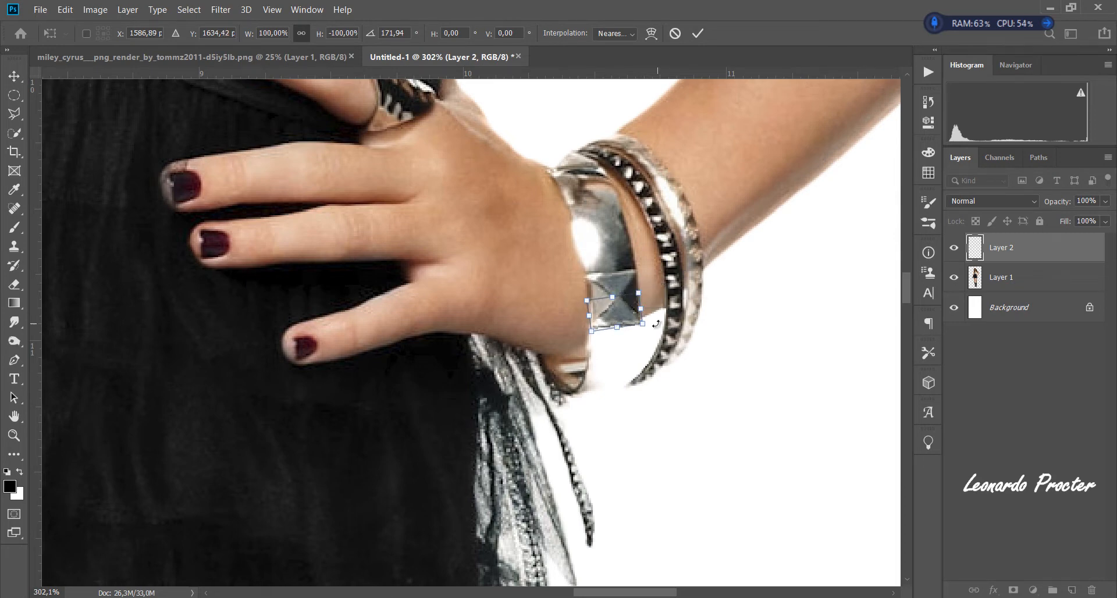
- Warp the facet copy's lower corners slightly upward to follow the cuff's shape and apply the transformation
{"action": "right_click", "coordinate": [623, 316]}
{"action": "left_click", "coordinate": [646, 405]}
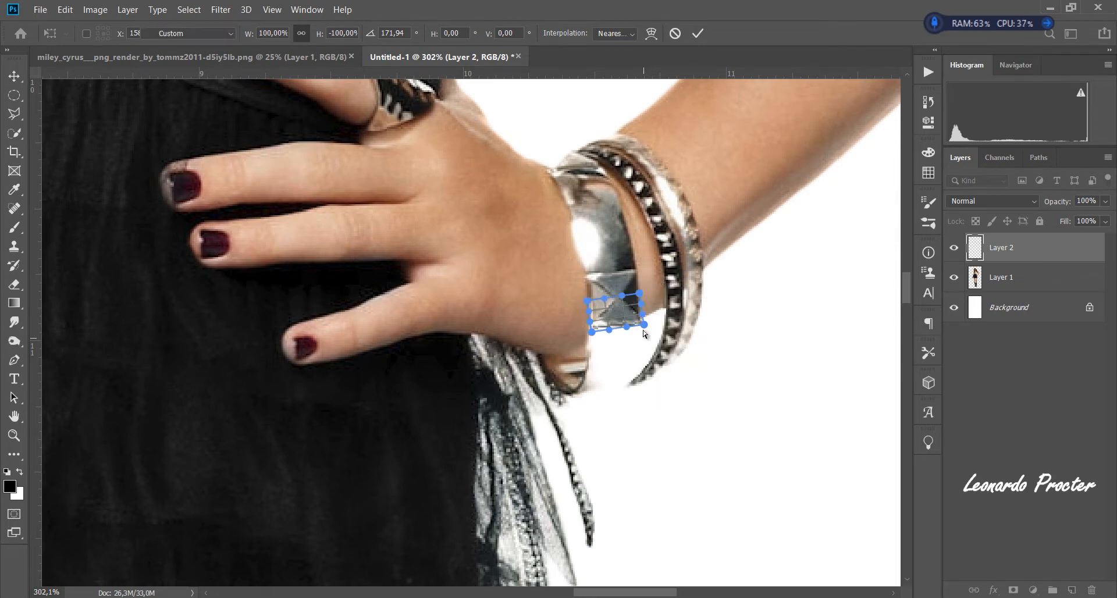
{"action": "key", "text": "ctrl+space"}
{"action": "left_click_drag", "start_coordinate": [620, 270], "coordinate": [620, 270]}
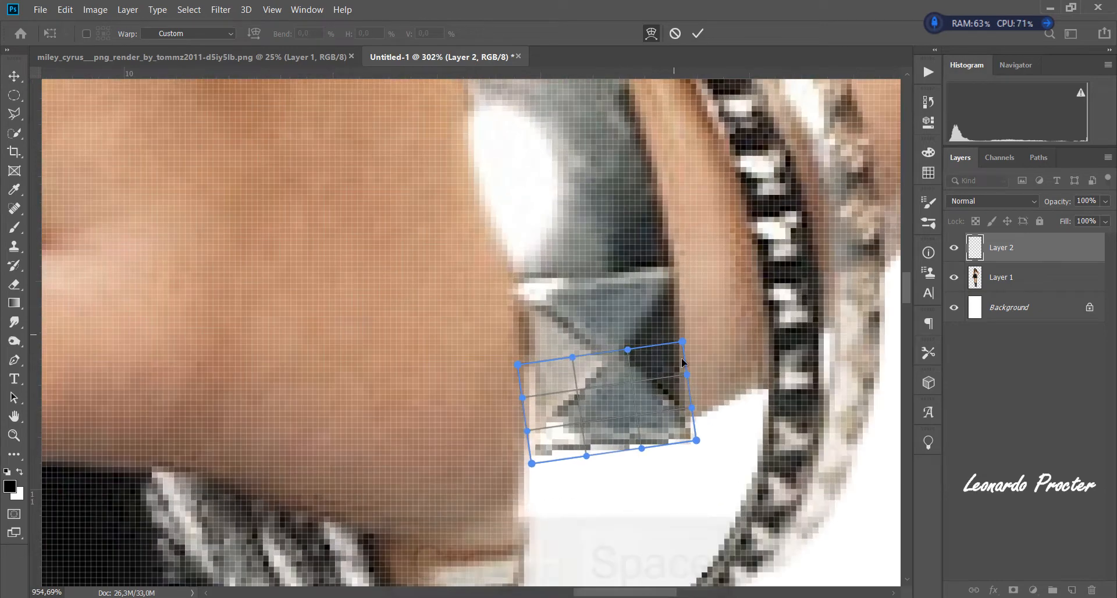
{"action": "left_click_drag", "start_coordinate": [683, 431], "coordinate": [678, 427]}
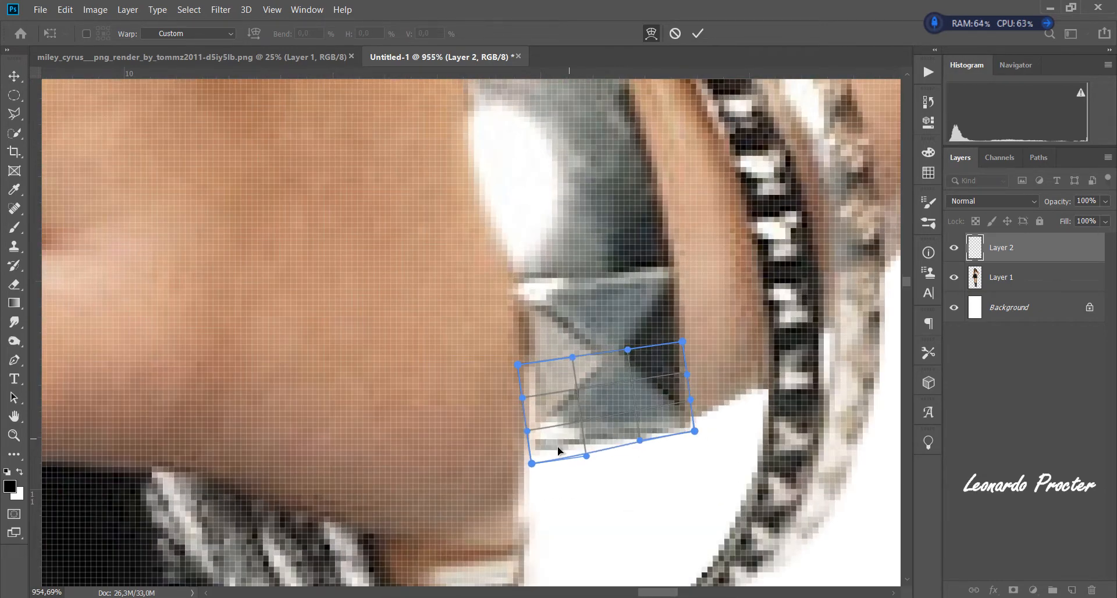
{"action": "left_click_drag", "start_coordinate": [532, 464], "coordinate": [535, 452]}
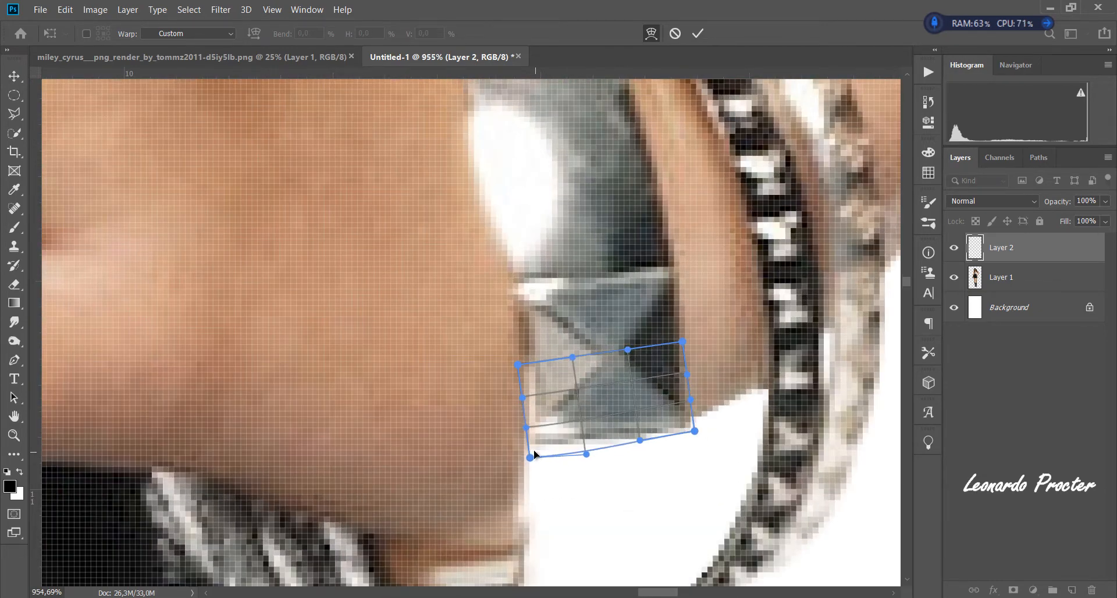
{"action": "left_click", "coordinate": [696, 35]}
- Trace the silver cuff's upper and outer edges with the Pen tool, continuing around its missing lower part to the bottom edge
{"action": "key", "text": "ctrl+space"}
{"action": "left_click_drag", "start_coordinate": [691, 316], "coordinate": [633, 235]}
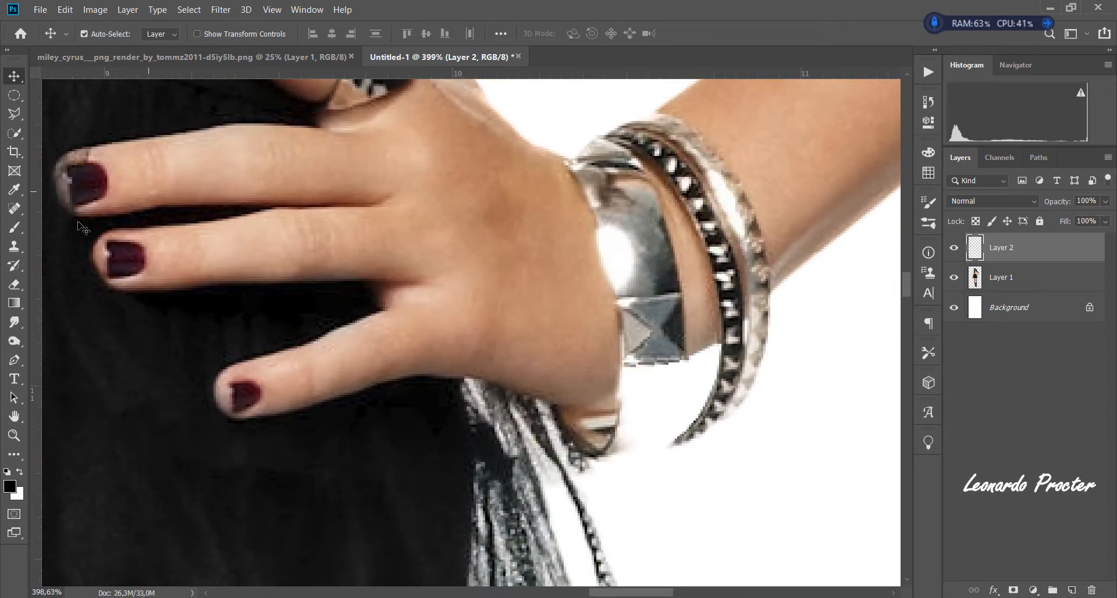
{"action": "left_click", "coordinate": [17, 364]}
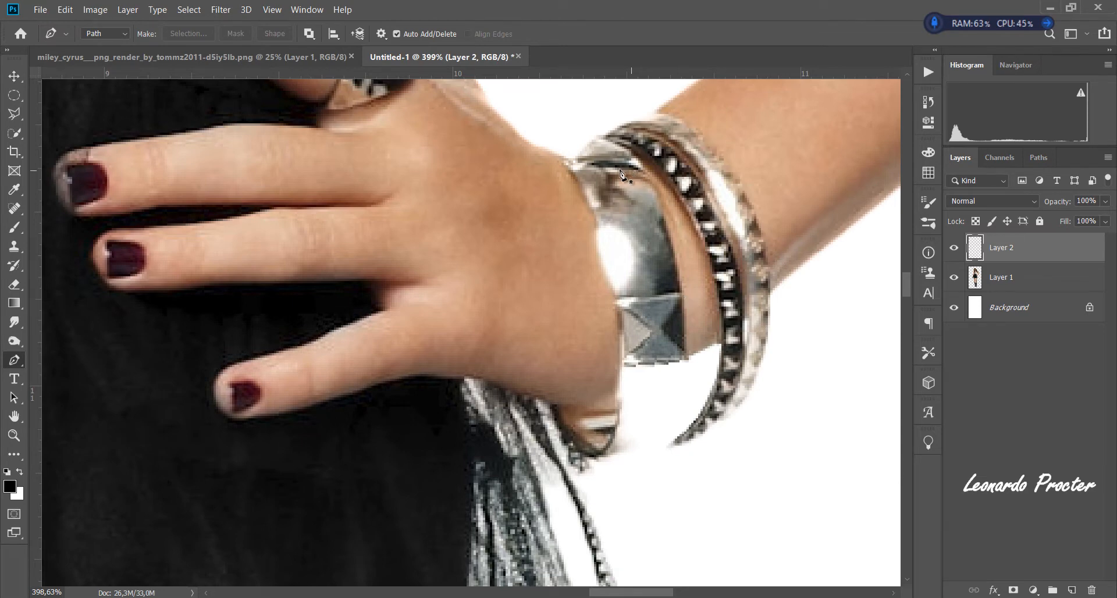
{"action": "left_click", "coordinate": [564, 157]}
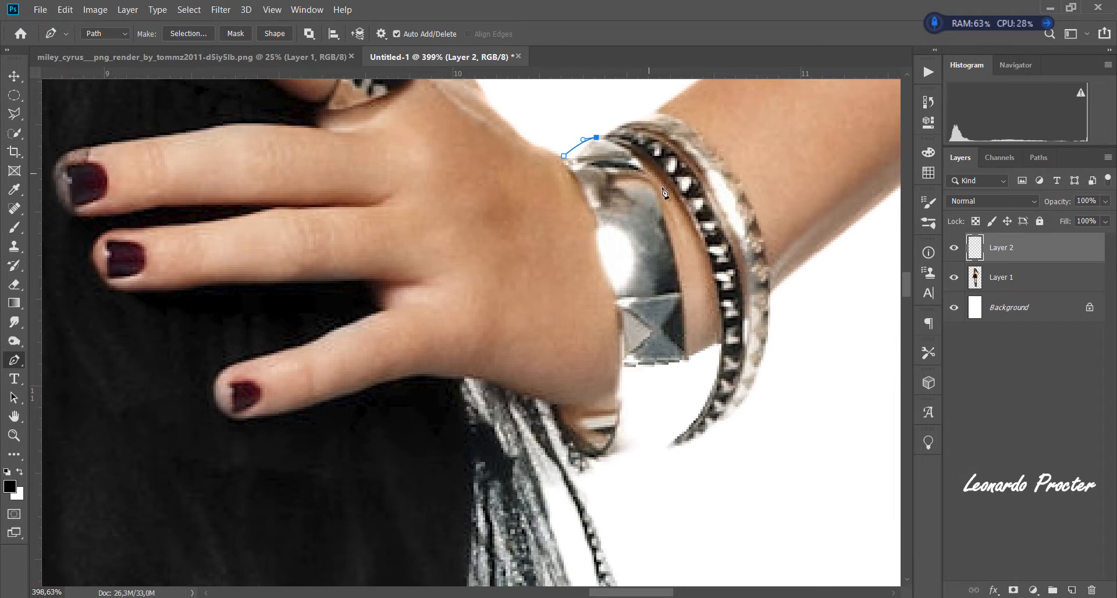
{"action": "left_click_drag", "start_coordinate": [663, 208], "coordinate": [677, 255]}
{"action": "left_click_drag", "start_coordinate": [639, 503], "coordinate": [648, 492]}
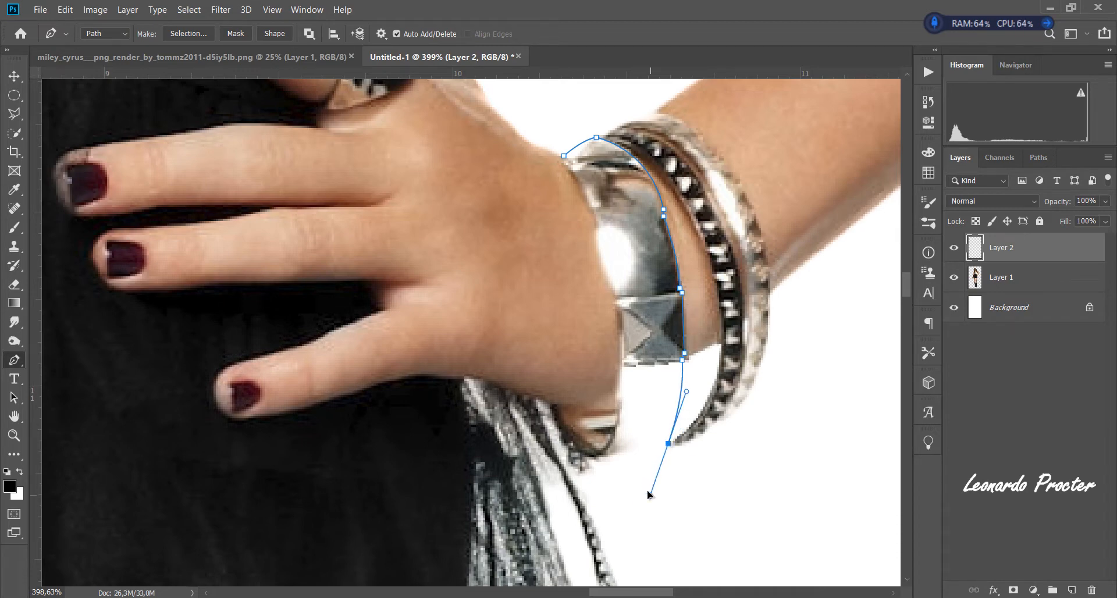
{"action": "left_click_drag", "start_coordinate": [682, 361], "coordinate": [685, 361]}
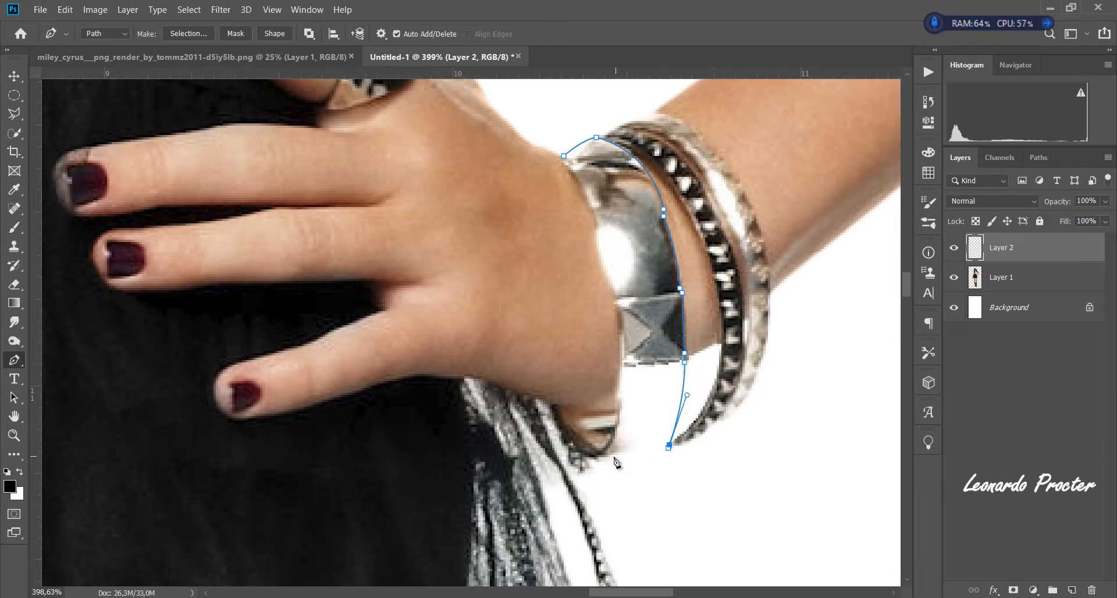
{"action": "left_click_drag", "start_coordinate": [603, 454], "coordinate": [580, 452]}
{"action": "left_click_drag", "start_coordinate": [650, 502], "coordinate": [644, 460]}
- Close the path along the cuff's hand-side edge and convert it into a selection
{"action": "left_click_drag", "start_coordinate": [621, 358], "coordinate": [622, 273]}
{"action": "left_click", "coordinate": [622, 358], "text": "alt"}
{"action": "left_click", "coordinate": [614, 295]}
{"action": "left_click_drag", "start_coordinate": [599, 217], "coordinate": [579, 186]}
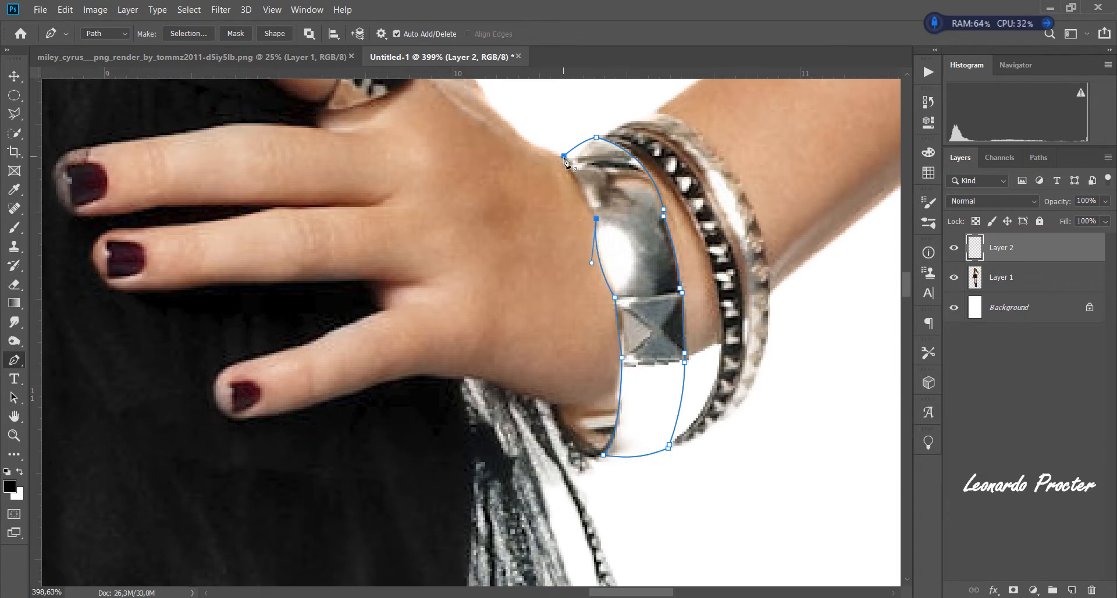
{"action": "right_click", "coordinate": [619, 198]}
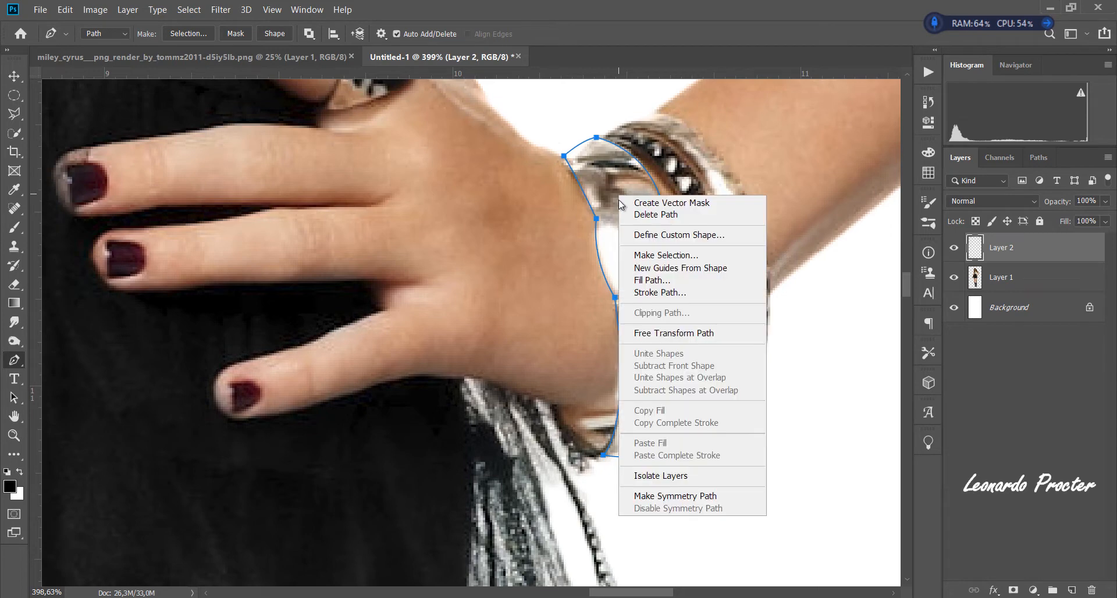
{"action": "left_click", "coordinate": [638, 256]}
{"action": "key", "text": "Return"}
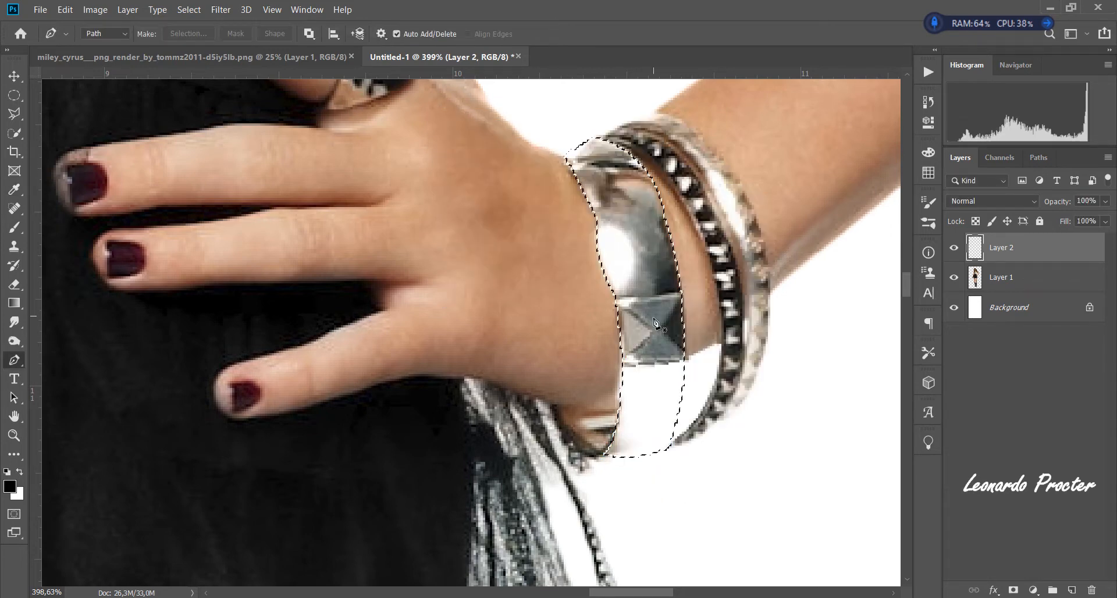
- On Layer 1, clone the dark outer shading above the facets down the outer edge of the cuff's missing lower part with the Clone Stamp
{"action": "left_click", "coordinate": [14, 246]}
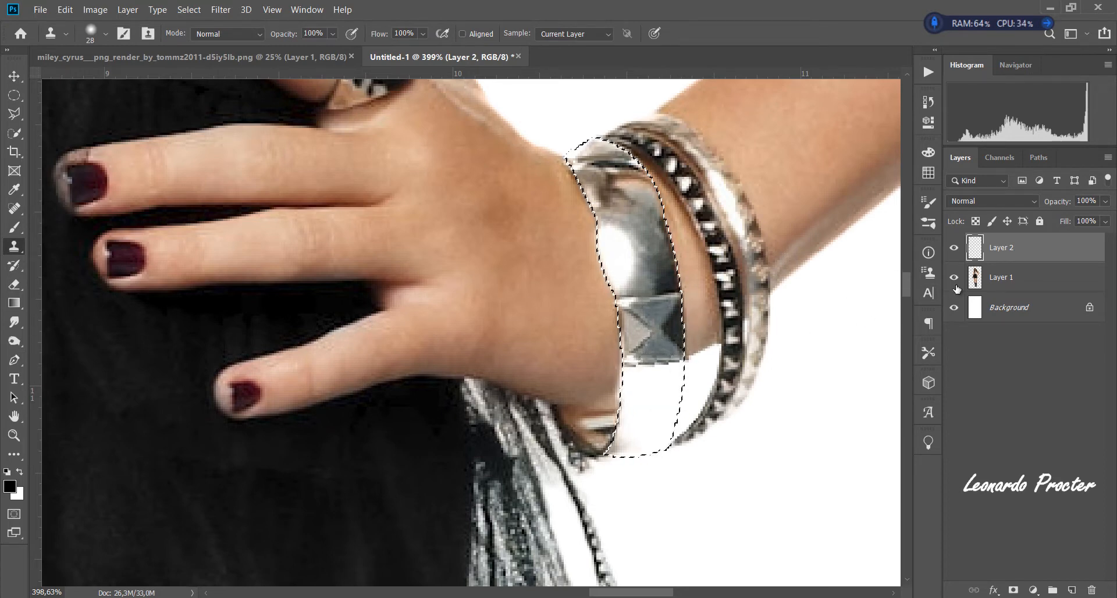
{"action": "left_click", "coordinate": [1013, 277]}
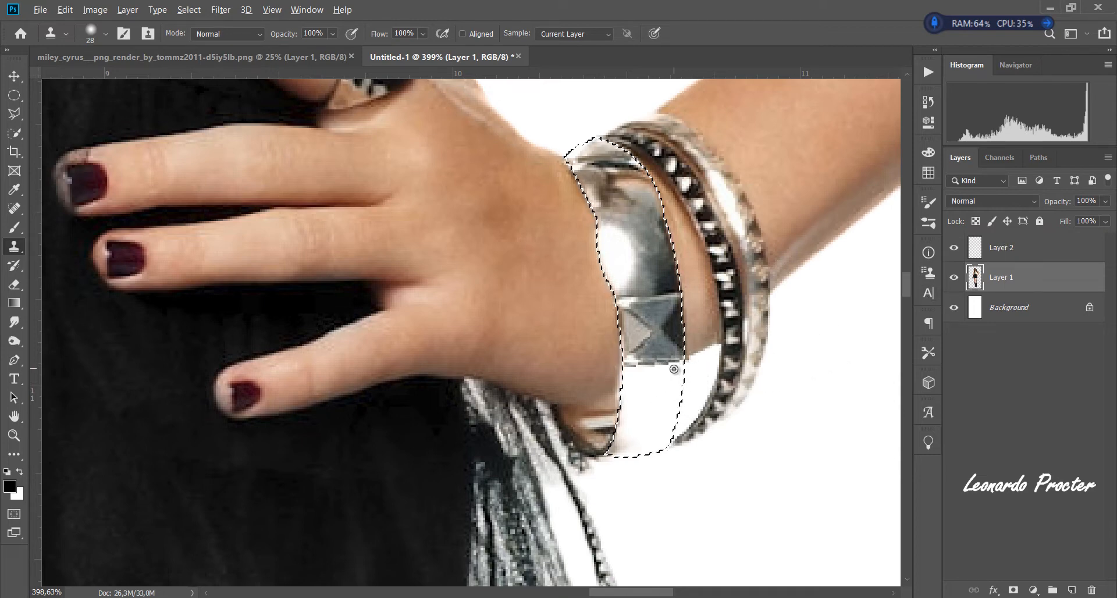
{"action": "left_click", "coordinate": [670, 273], "text": "alt"}
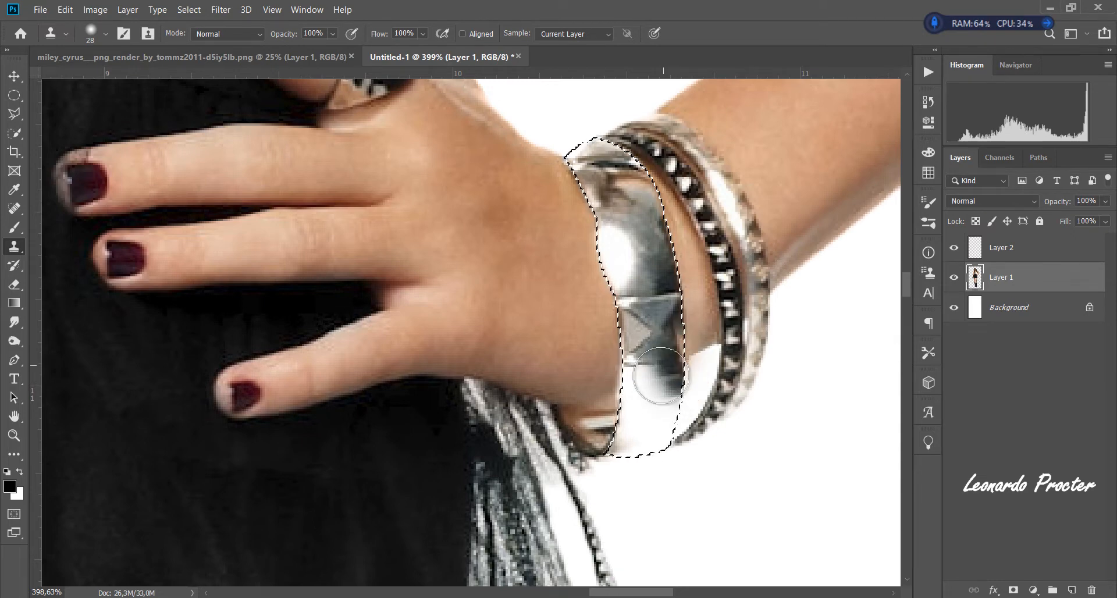
{"action": "left_click", "coordinate": [671, 256], "text": "alt"}
{"action": "left_click_drag", "start_coordinate": [673, 386], "coordinate": [672, 407]}
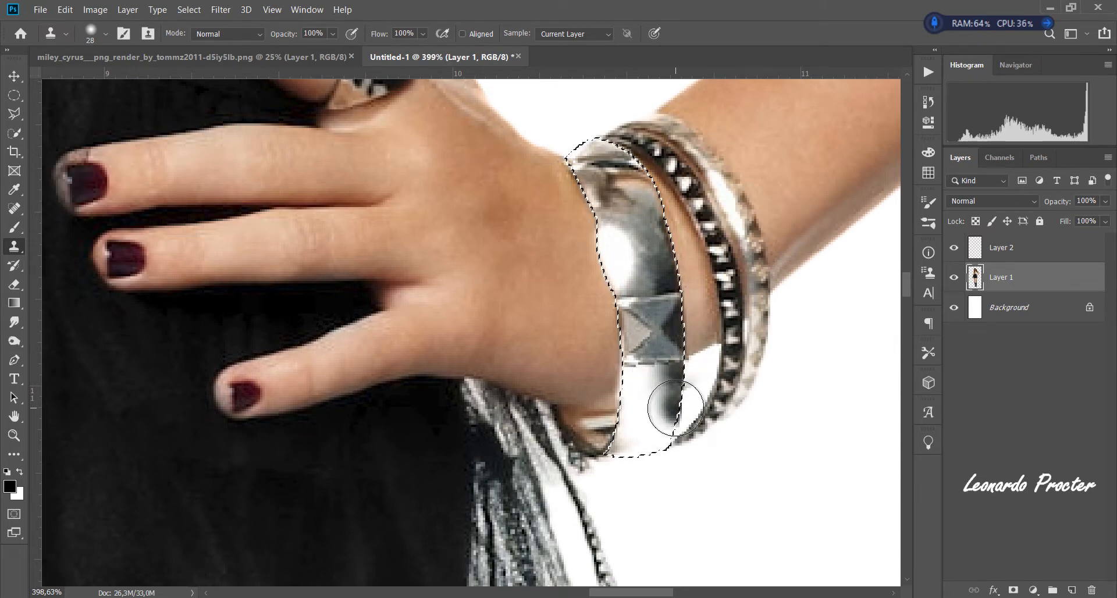
{"action": "left_click", "coordinate": [678, 407]}
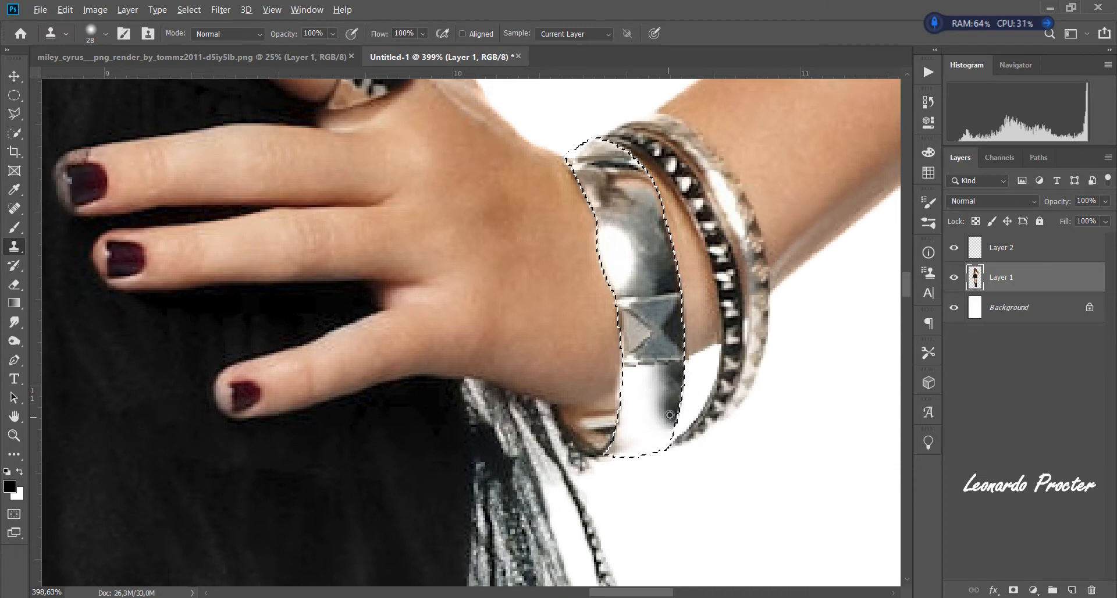
{"action": "left_click", "coordinate": [673, 414], "text": "alt"}
{"action": "left_click", "coordinate": [667, 430]}
{"action": "left_click", "coordinate": [675, 421], "text": "alt"}
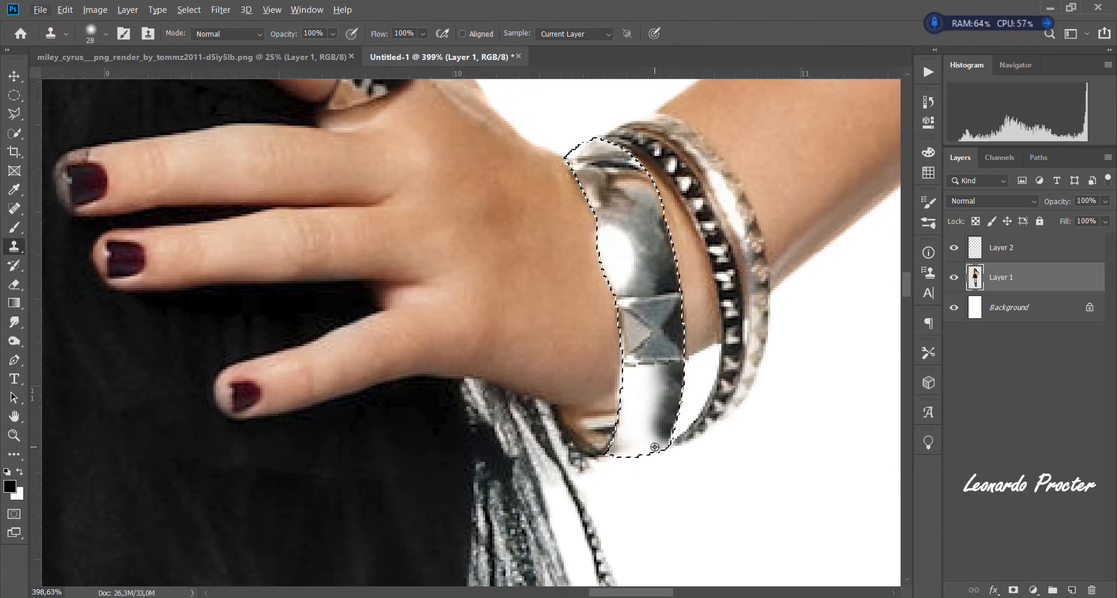
{"action": "left_click", "coordinate": [661, 450]}
- Clone the cuff's mid-grey metal shading into the white area directly beneath the flipped facet
{"action": "left_click", "coordinate": [662, 269], "text": "alt"}
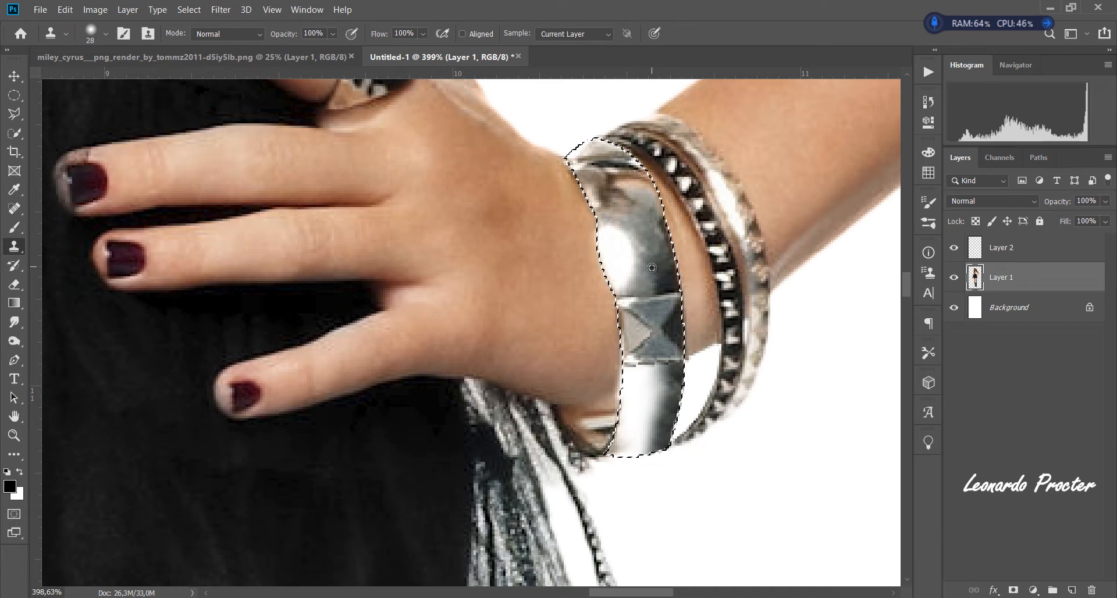
{"action": "left_click", "coordinate": [651, 383]}
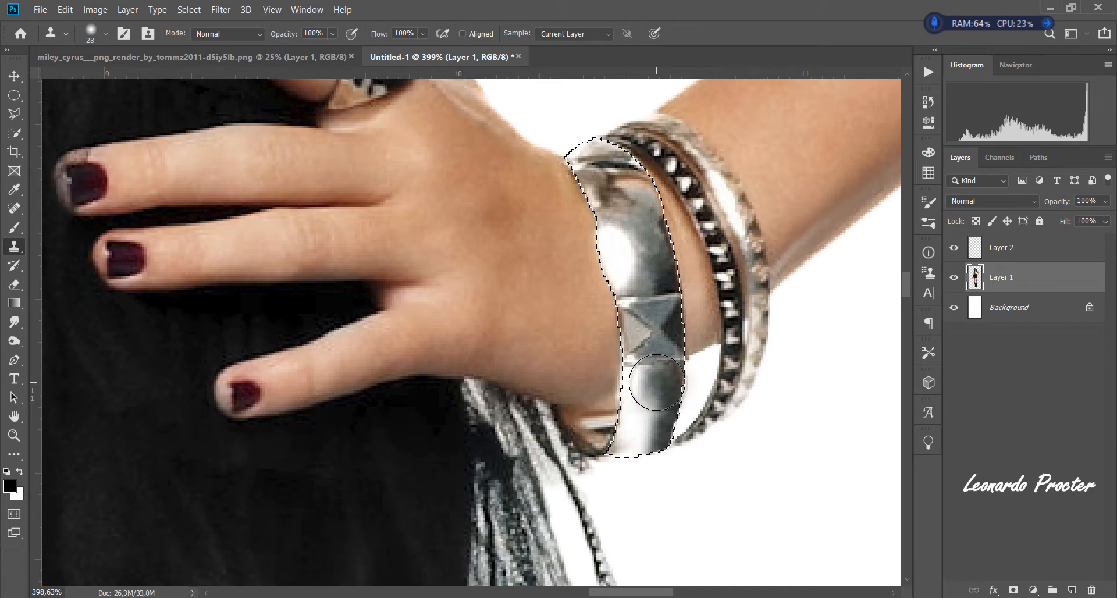
{"action": "left_click", "coordinate": [662, 383]}
{"action": "left_click_drag", "start_coordinate": [661, 382], "coordinate": [667, 381]}
{"action": "left_click", "coordinate": [665, 384]}
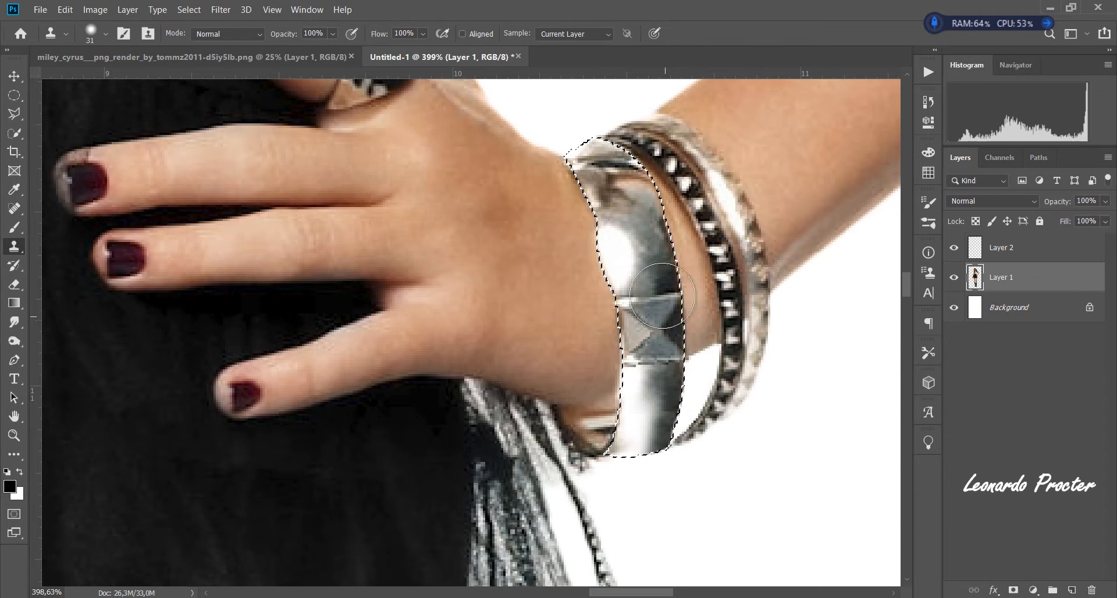
- Clone metal from beside the cuff's bright highlight over the middle and bottom of its rebuilt lower part
{"action": "left_click", "coordinate": [636, 267], "text": "alt"}
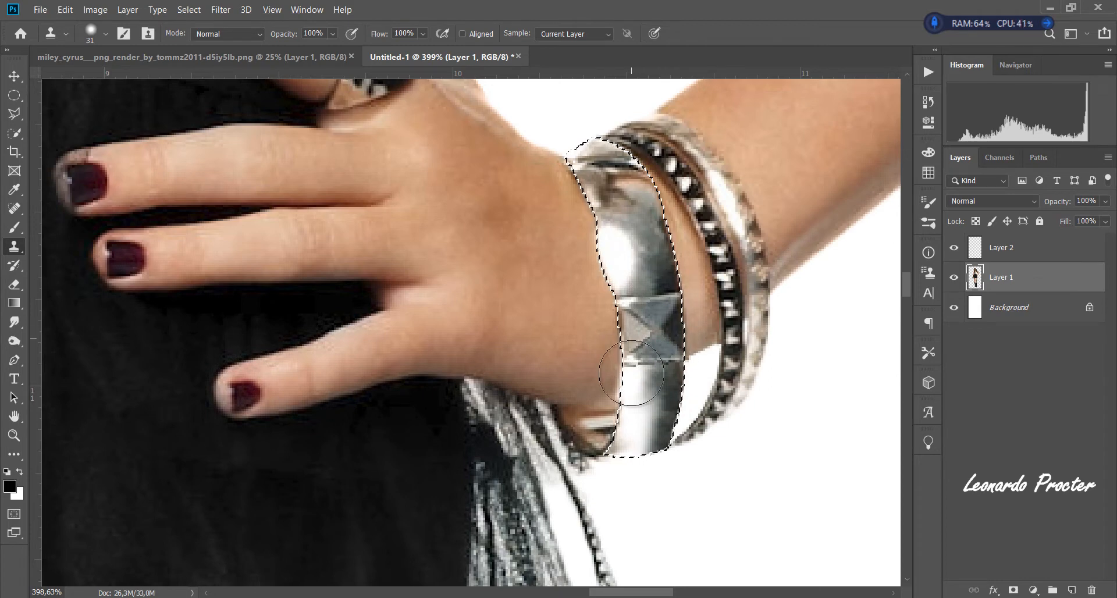
{"action": "left_click", "coordinate": [648, 414]}
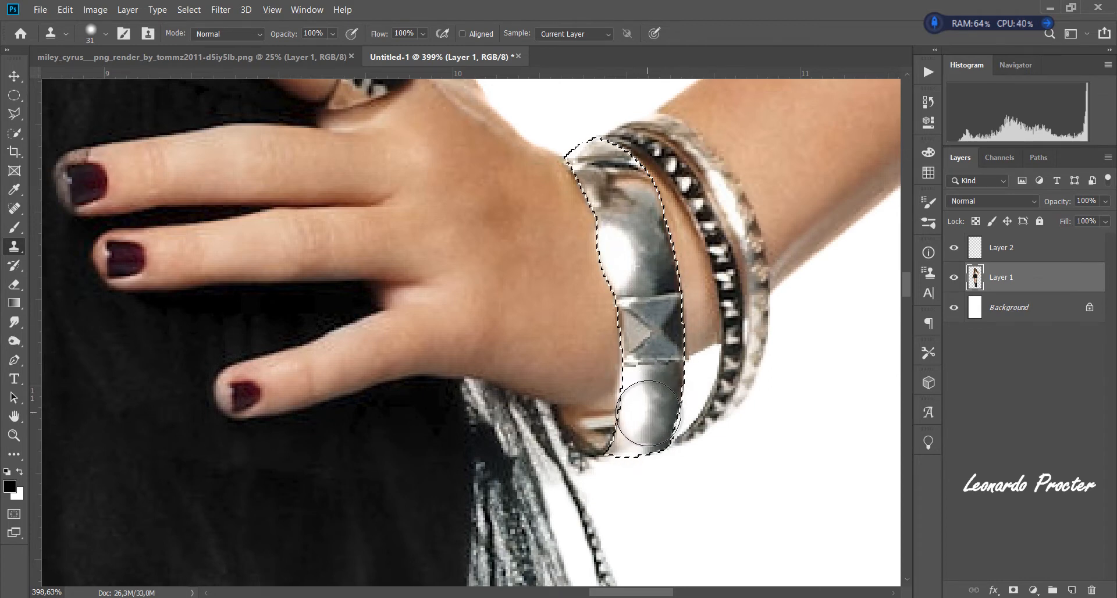
{"action": "left_click", "coordinate": [655, 434], "text": "alt"}
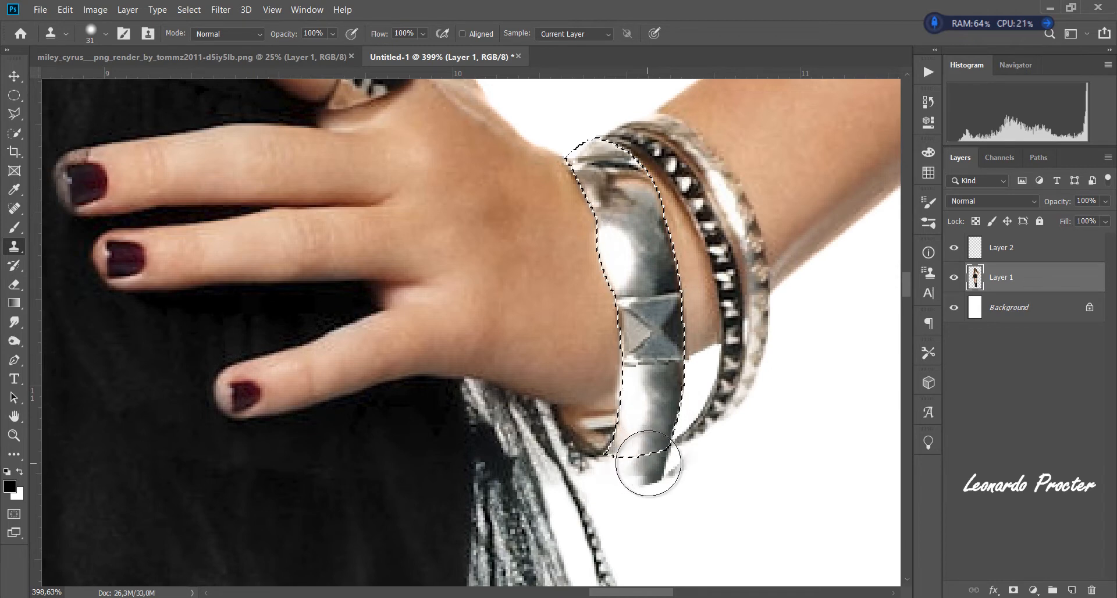
{"action": "left_click", "coordinate": [637, 473]}
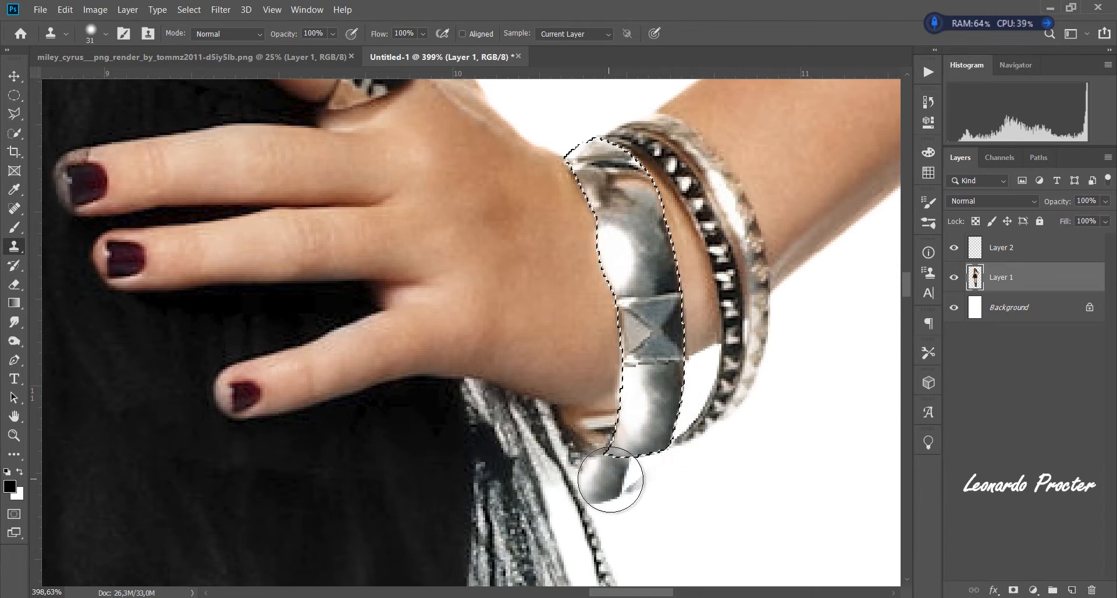
- Darken the bottom end of the rebuilt cuff by cloning the shaded metal just above the facets, and deselect
{"action": "left_click", "coordinate": [664, 278], "text": "alt"}
{"action": "left_click_drag", "start_coordinate": [660, 426], "coordinate": [654, 443]}
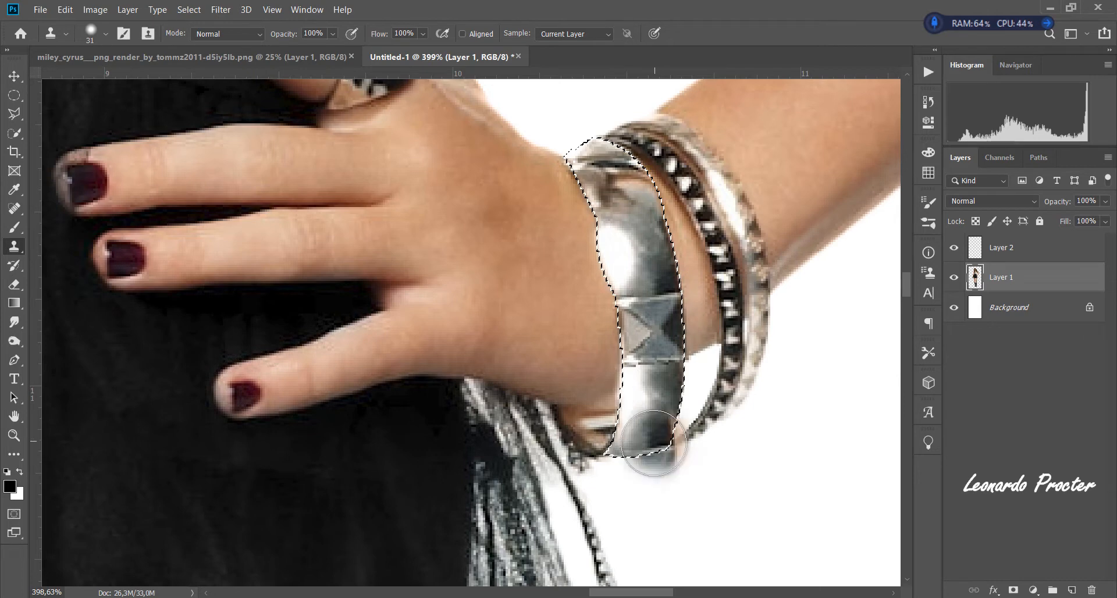
{"action": "left_click", "coordinate": [671, 452]}
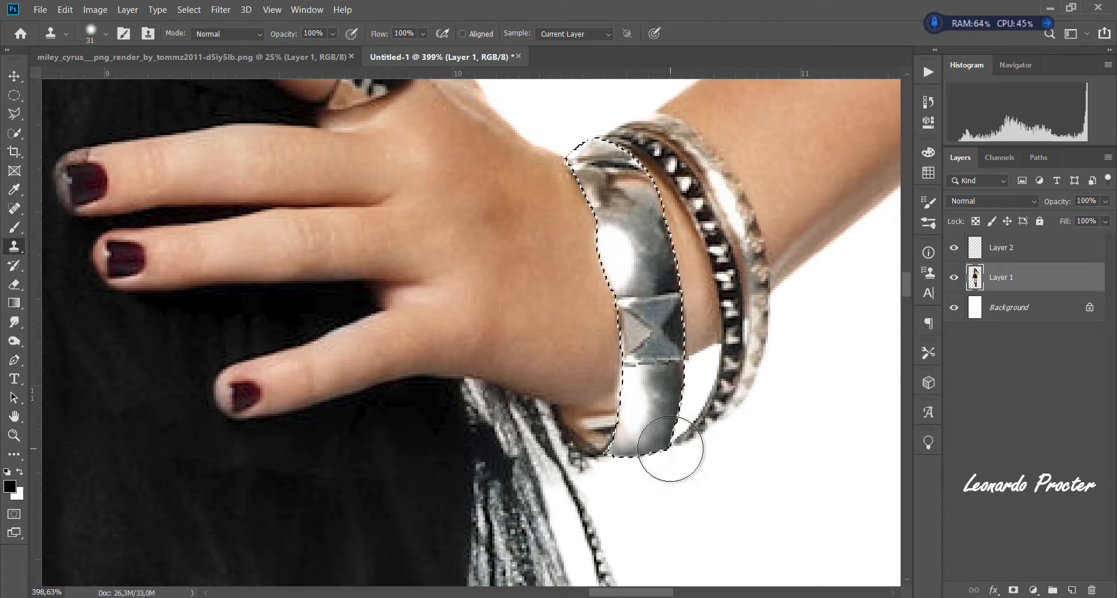
{"action": "left_click", "coordinate": [676, 289], "text": "alt"}
{"action": "left_click", "coordinate": [670, 440]}
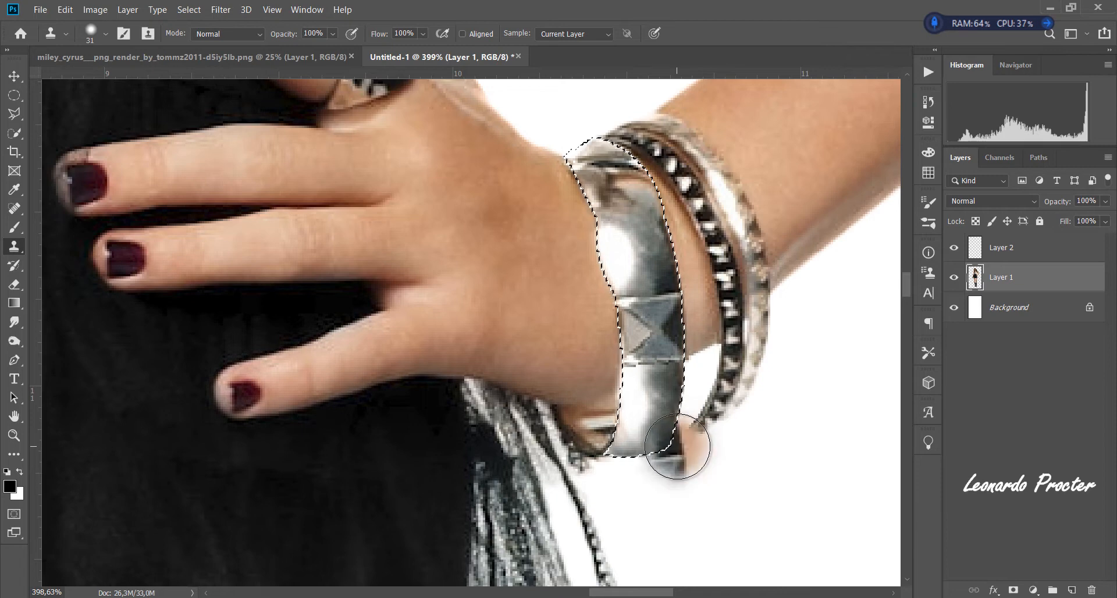
{"action": "mouse_move", "coordinate": [646, 453]}
{"action": "left_mouse_down"}
{"action": "mouse_move", "coordinate": [644, 468]}
{"action": "mouse_move", "coordinate": [654, 391]}
{"action": "mouse_move", "coordinate": [646, 448]}
{"action": "mouse_move", "coordinate": [628, 395]}
{"action": "mouse_move", "coordinate": [643, 420]}
{"action": "left_mouse_up"}
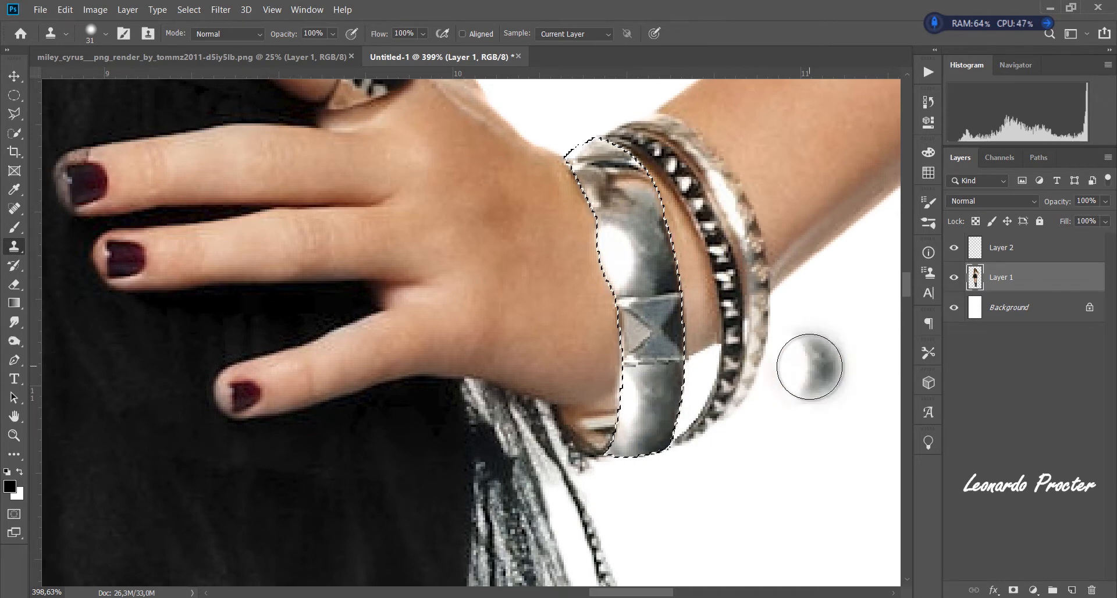
{"action": "key", "text": "ctrl+d"}
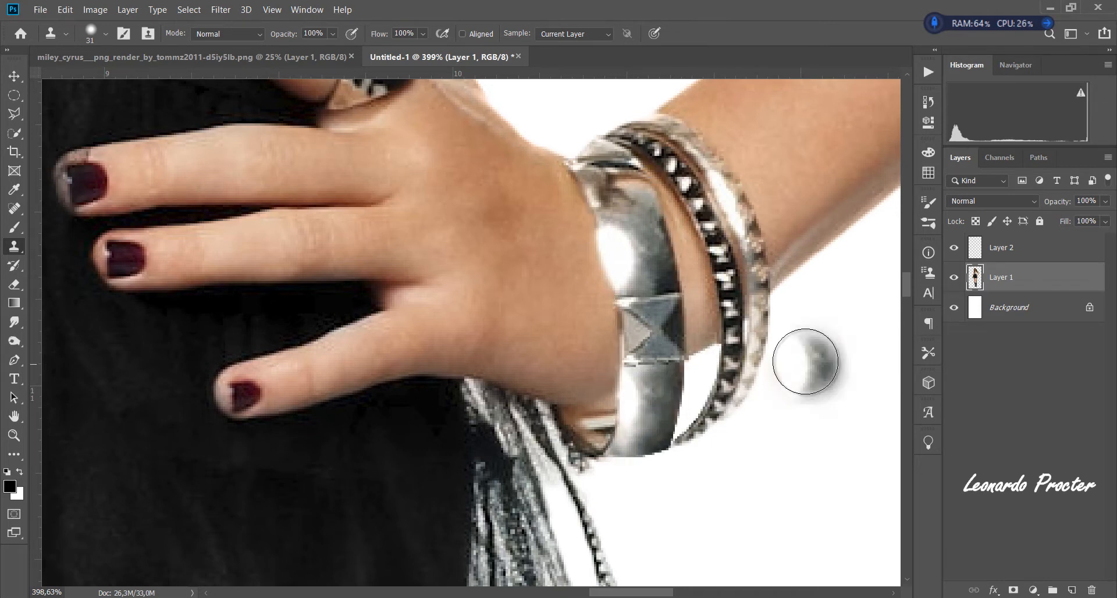
- Merge Layer 1 and Layer 2 into one layer and check the cutout with the Background temporarily hidden
{"action": "left_click", "coordinate": [1006, 246], "text": "shift"}
{"action": "right_click", "coordinate": [1036, 253]}
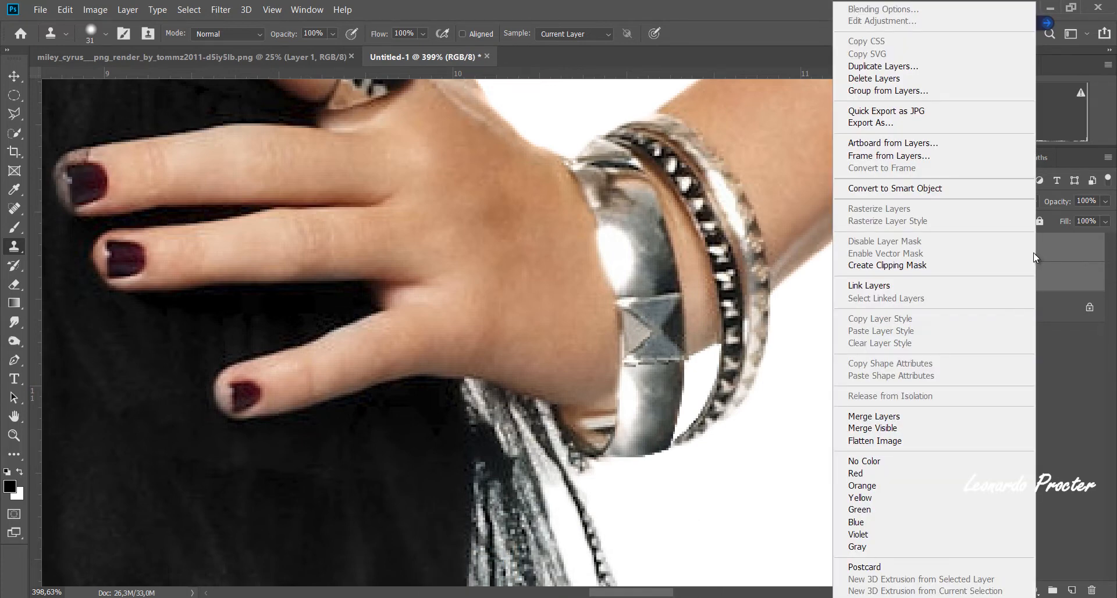
{"action": "left_click", "coordinate": [905, 417]}
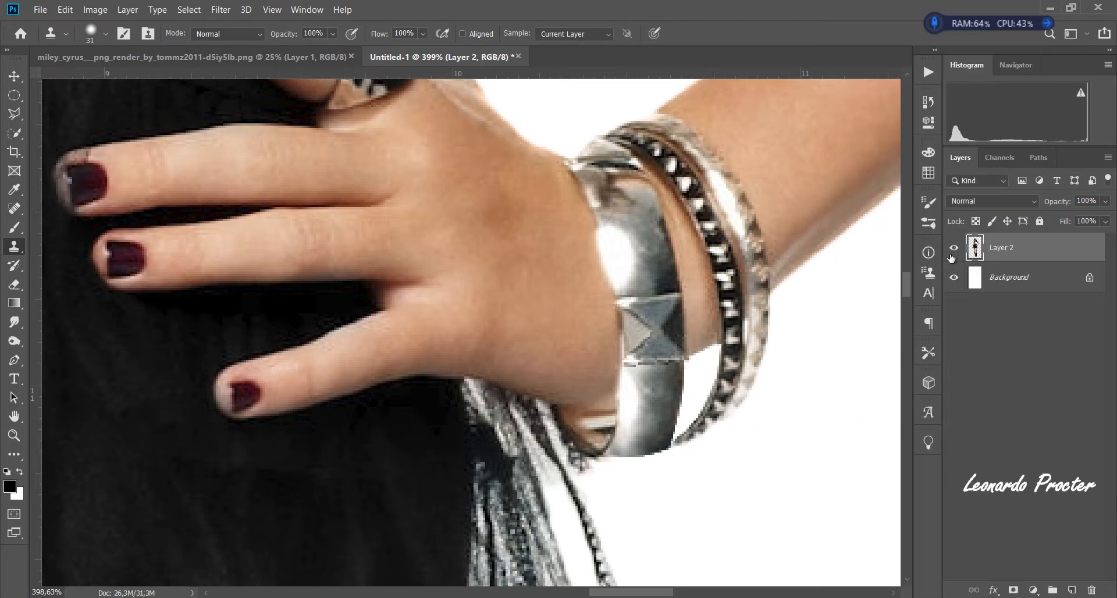
{"action": "left_click", "coordinate": [954, 278]}
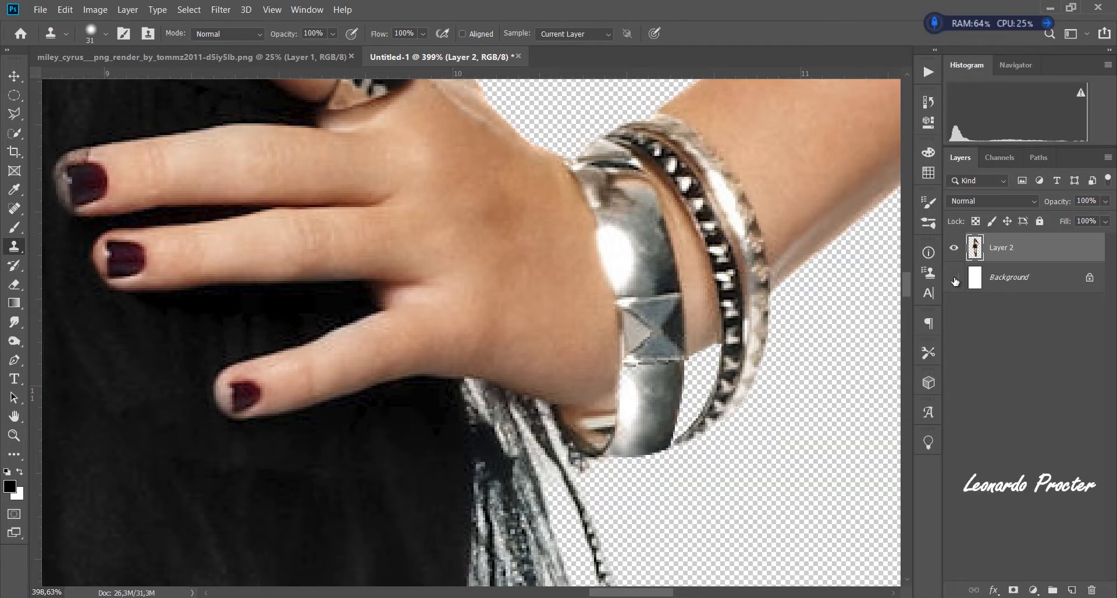
{"action": "left_click", "coordinate": [955, 278]}
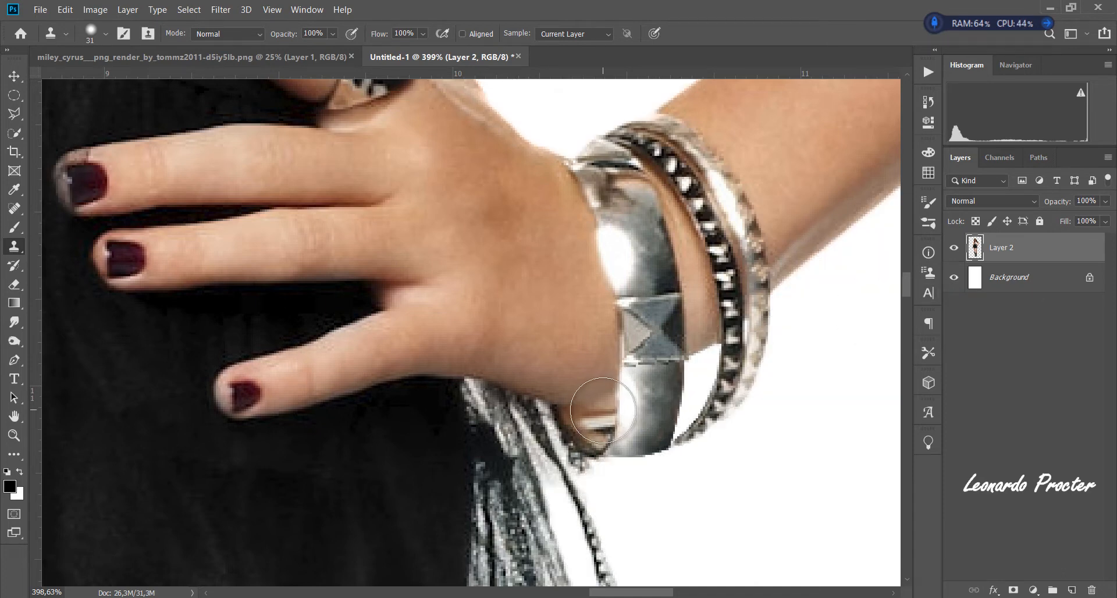
- Delete the leftover patch between the hand and the cuff's lower end using the Polygonal Lasso, deselect, and check the cutout against transparency
{"action": "left_click", "coordinate": [19, 121]}
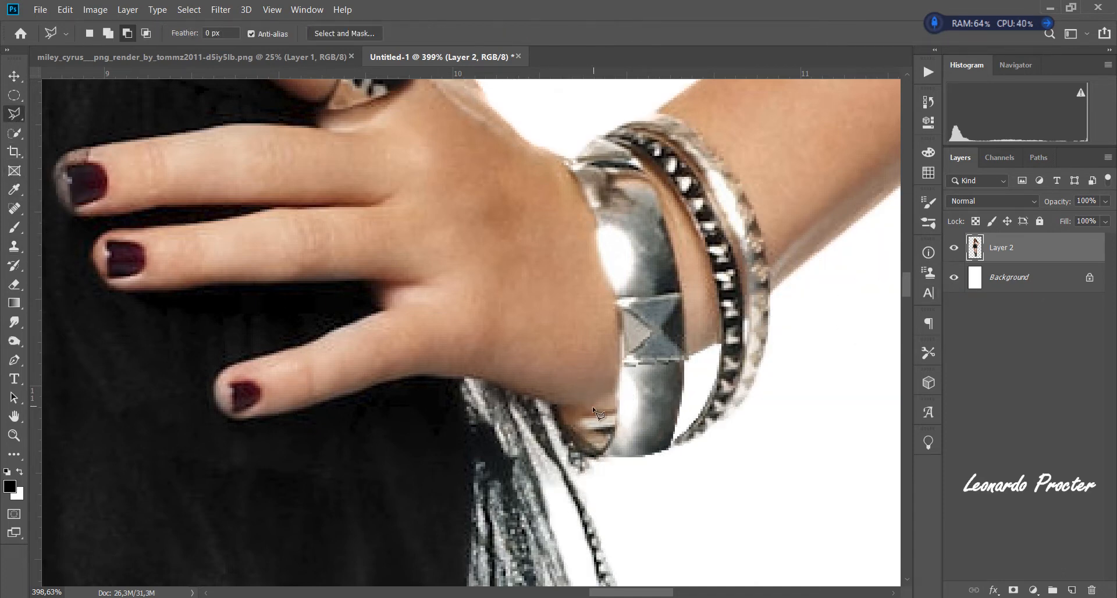
{"action": "left_click", "coordinate": [582, 417]}
{"action": "left_click", "coordinate": [618, 408]}
{"action": "left_click", "coordinate": [584, 420]}
{"action": "key", "text": "Delete"}
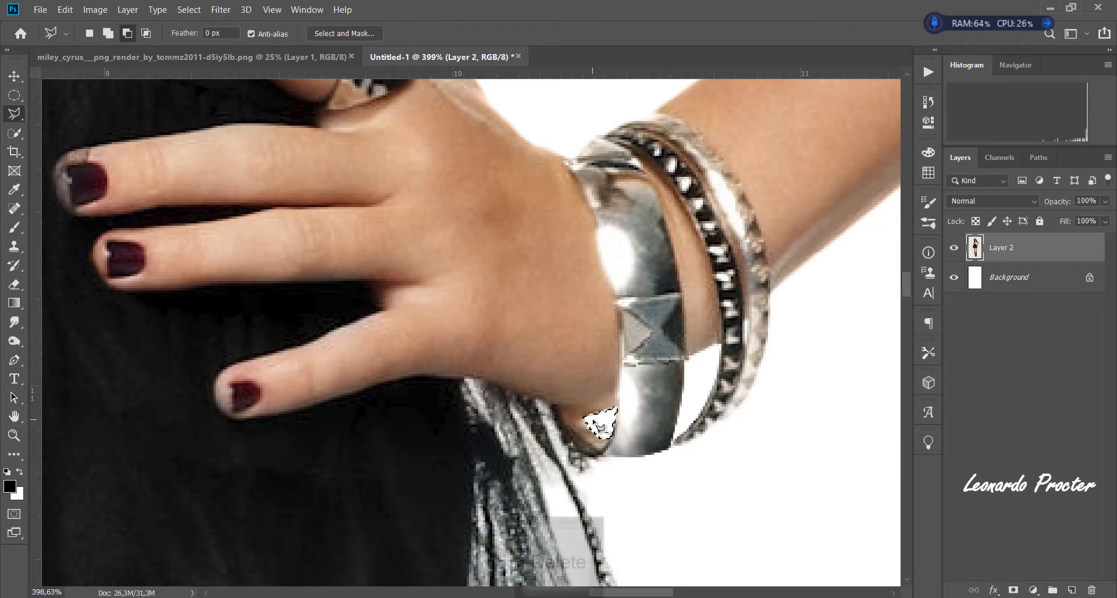
{"action": "key", "text": "ctrl+d"}
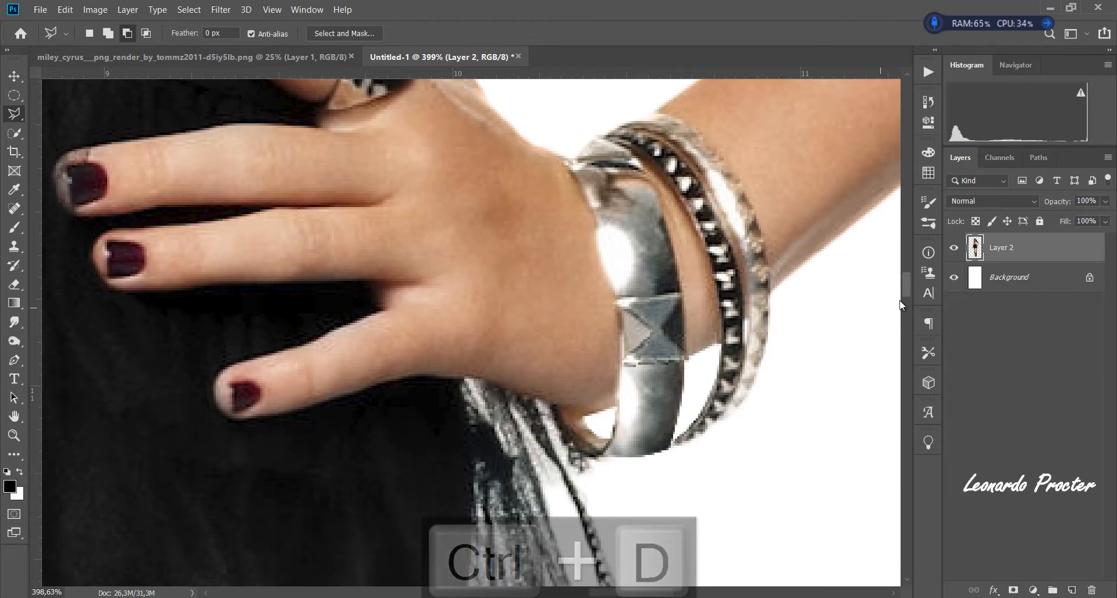
{"action": "left_click", "coordinate": [954, 279]}
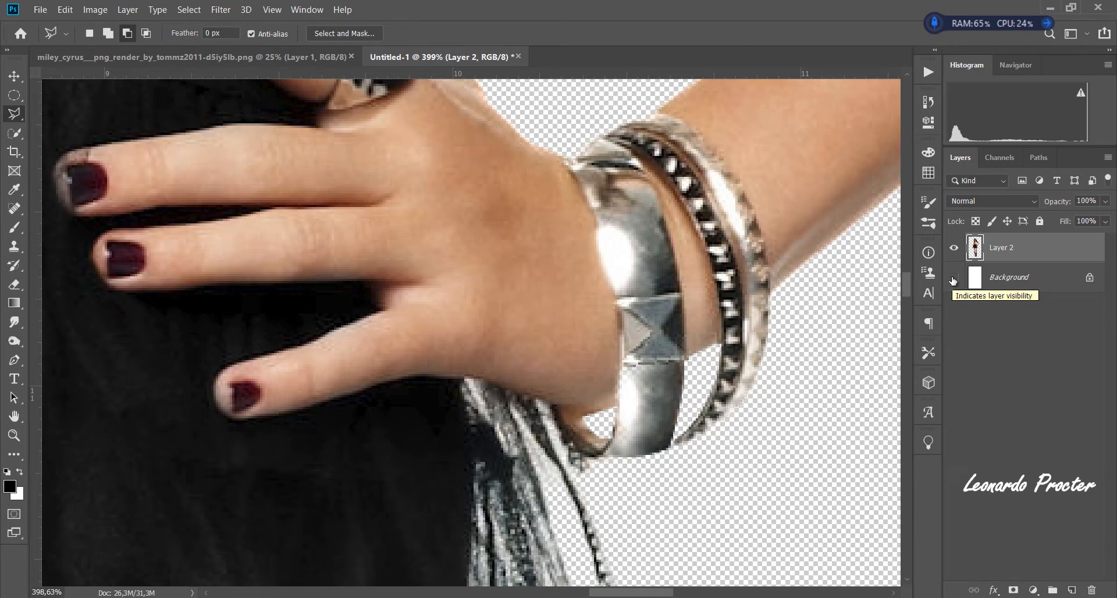
{"action": "left_click", "coordinate": [954, 279]}
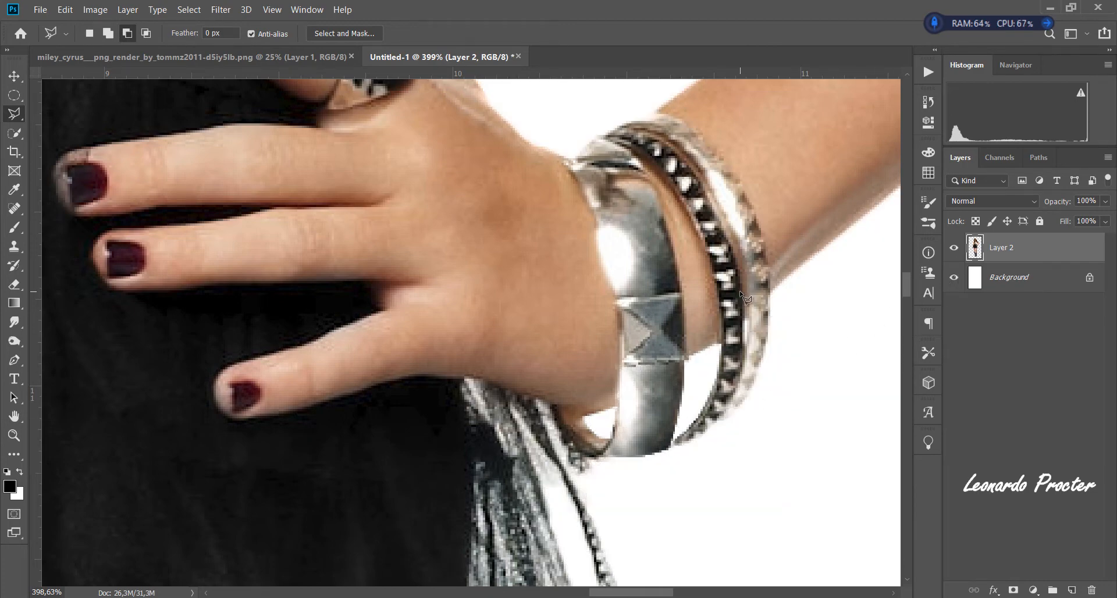
- Outline the left-hand leg from the skirt hem to just above the knee with the Polygonal Lasso, excluding its faded outer edge
{"action": "key", "text": "ctrl+space"}
{"action": "mouse_move", "coordinate": [434, 395]}
{"action": "left_mouse_down"}
{"action": "mouse_move", "coordinate": [367, 407]}
{"action": "mouse_move", "coordinate": [585, 237]}
{"action": "mouse_move", "coordinate": [539, 236]}
{"action": "left_mouse_up"}
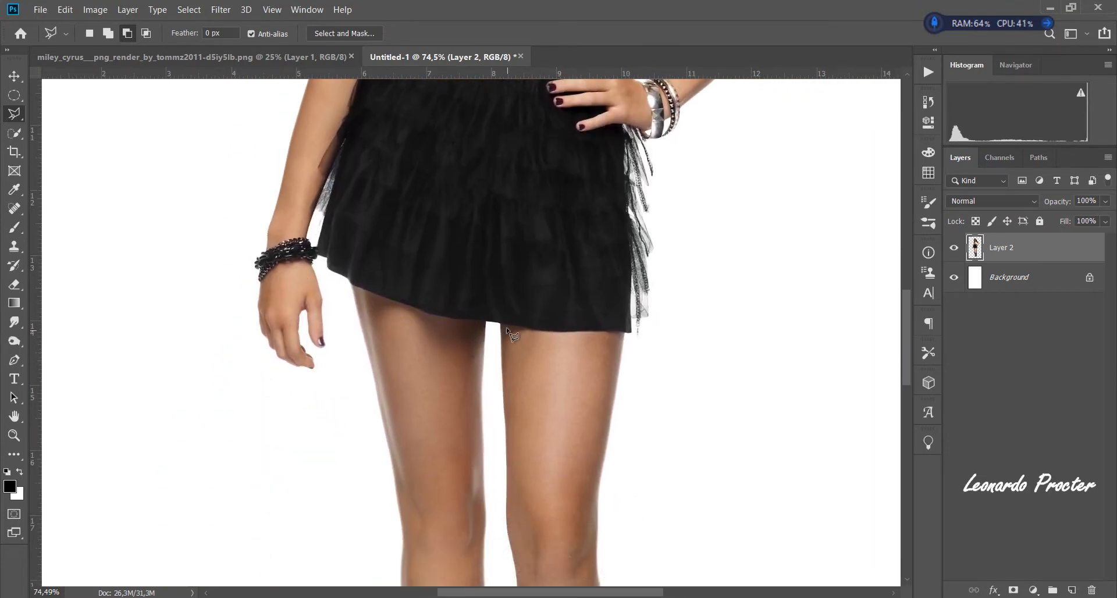
{"action": "left_click", "coordinate": [364, 288]}
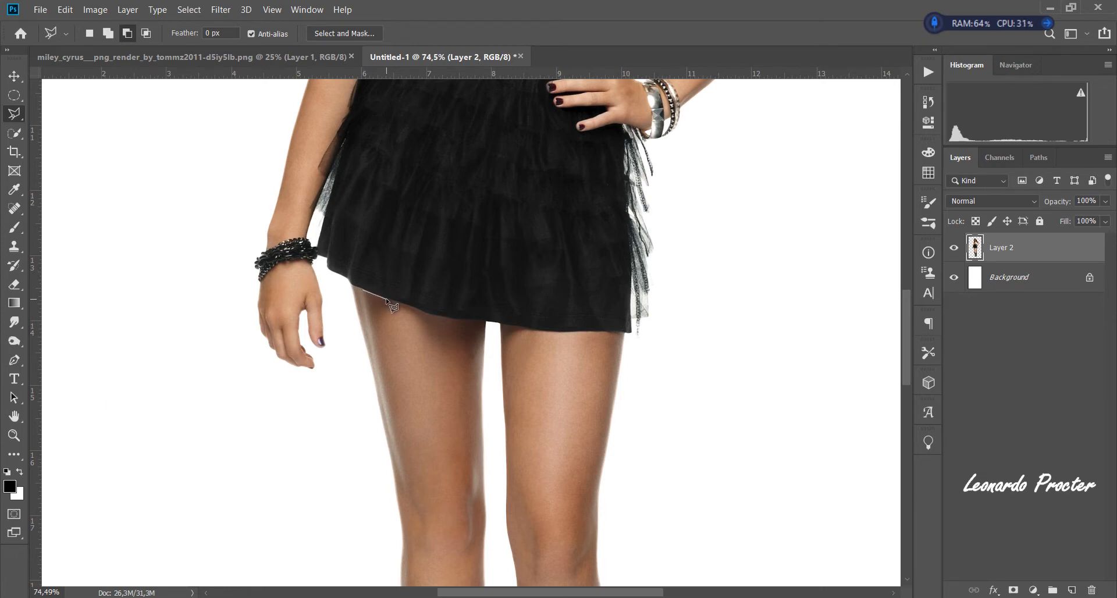
{"action": "left_click", "coordinate": [427, 315]}
{"action": "left_click", "coordinate": [476, 321]}
{"action": "left_click", "coordinate": [484, 322]}
{"action": "left_click", "coordinate": [480, 440]}
{"action": "left_click", "coordinate": [476, 494]}
{"action": "left_click", "coordinate": [479, 529]}
{"action": "left_click", "coordinate": [472, 555]}
{"action": "left_click", "coordinate": [466, 569]}
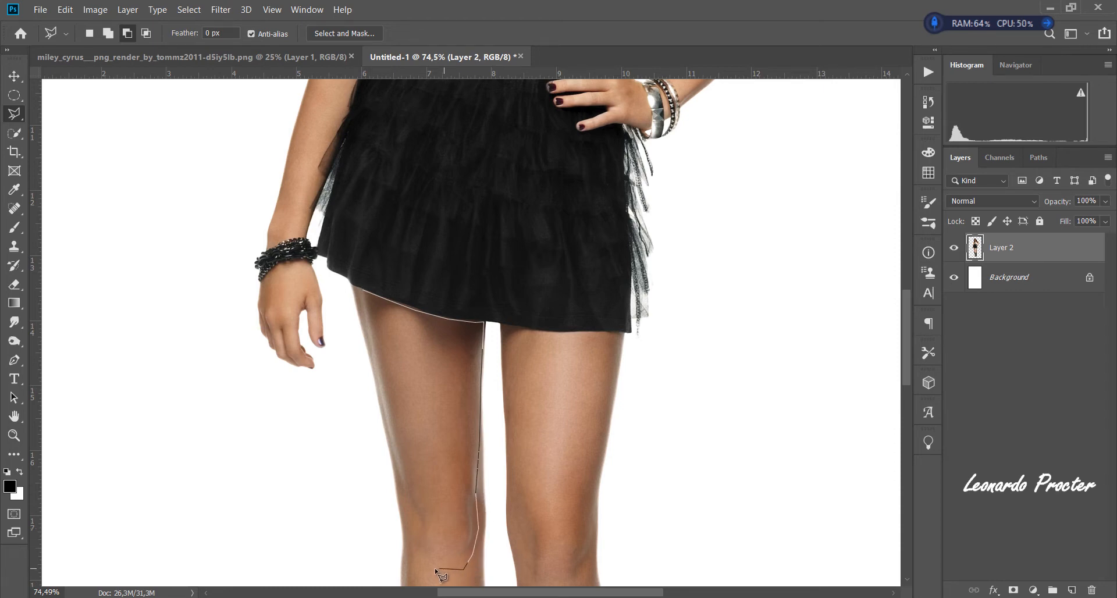
{"action": "left_click", "coordinate": [429, 570]}
{"action": "left_click", "coordinate": [414, 521]}
{"action": "left_click", "coordinate": [366, 291]}
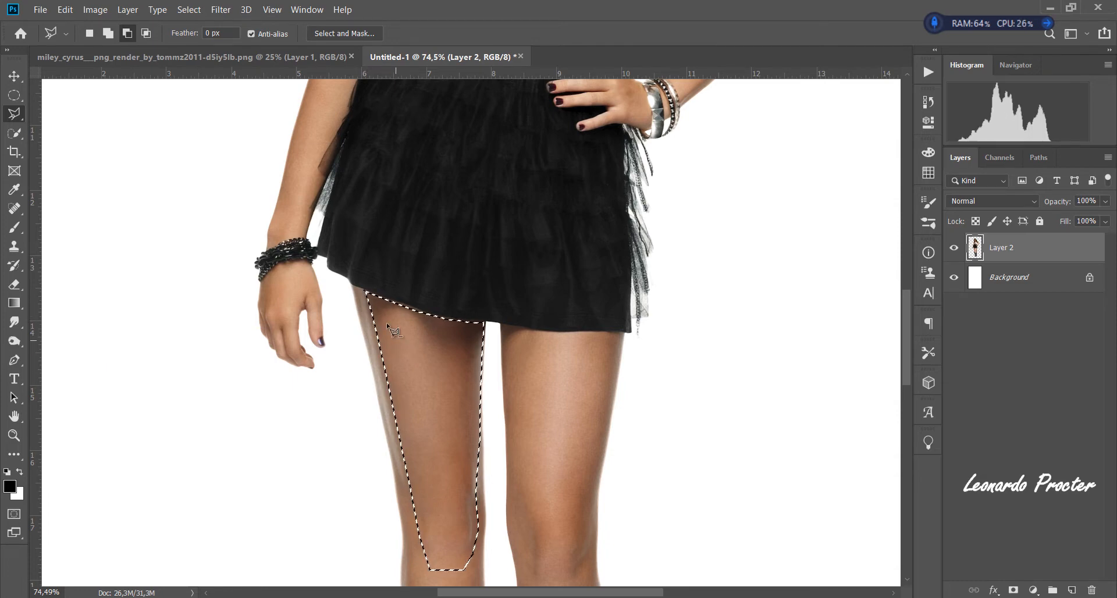
- Copy the selected thigh area and paste it in place as a new layer
{"action": "left_click", "coordinate": [66, 9]}
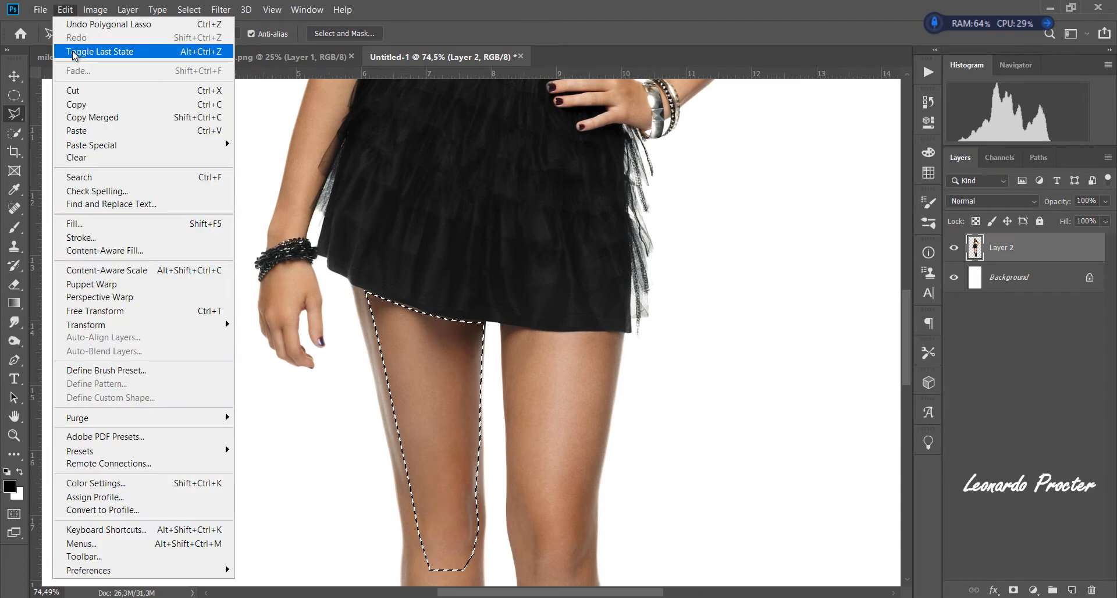
{"action": "left_click", "coordinate": [90, 107]}
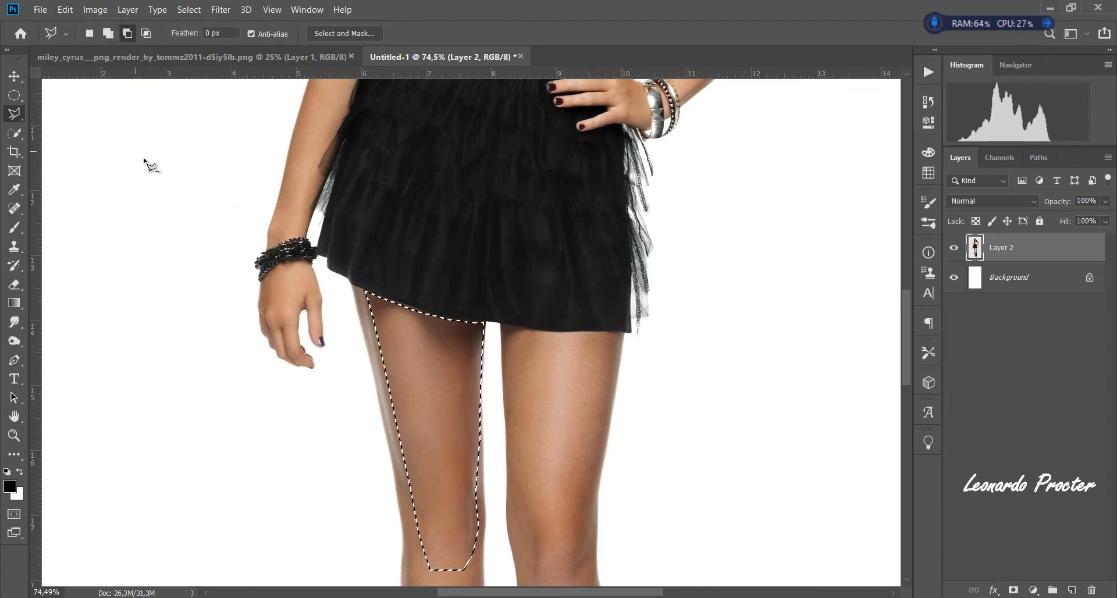
{"action": "left_click", "coordinate": [65, 10]}
{"action": "left_click", "coordinate": [81, 133]}
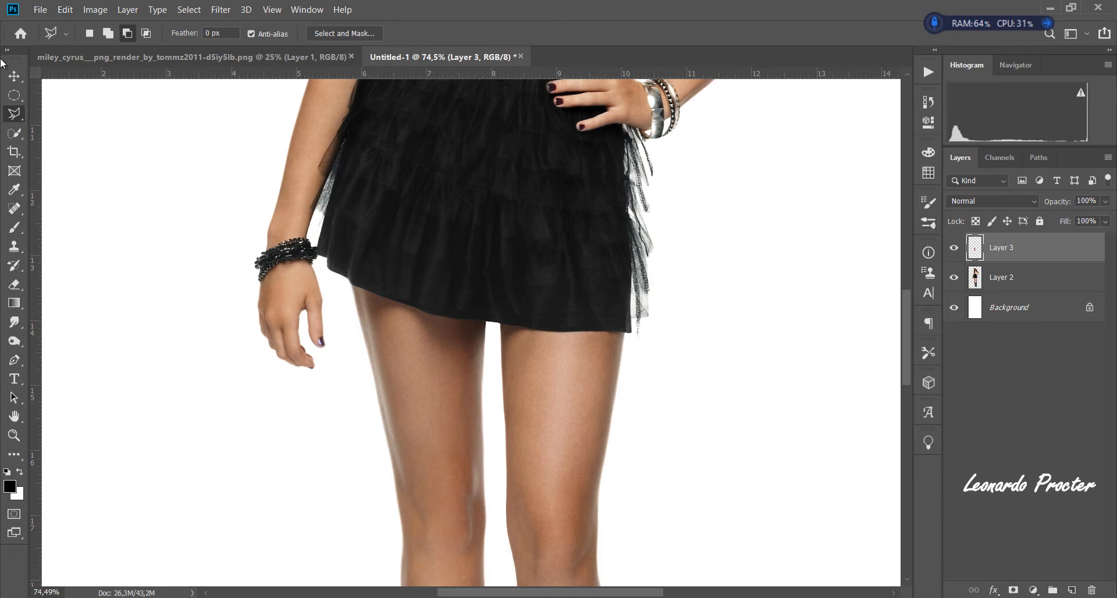
{"action": "left_click", "coordinate": [14, 75]}
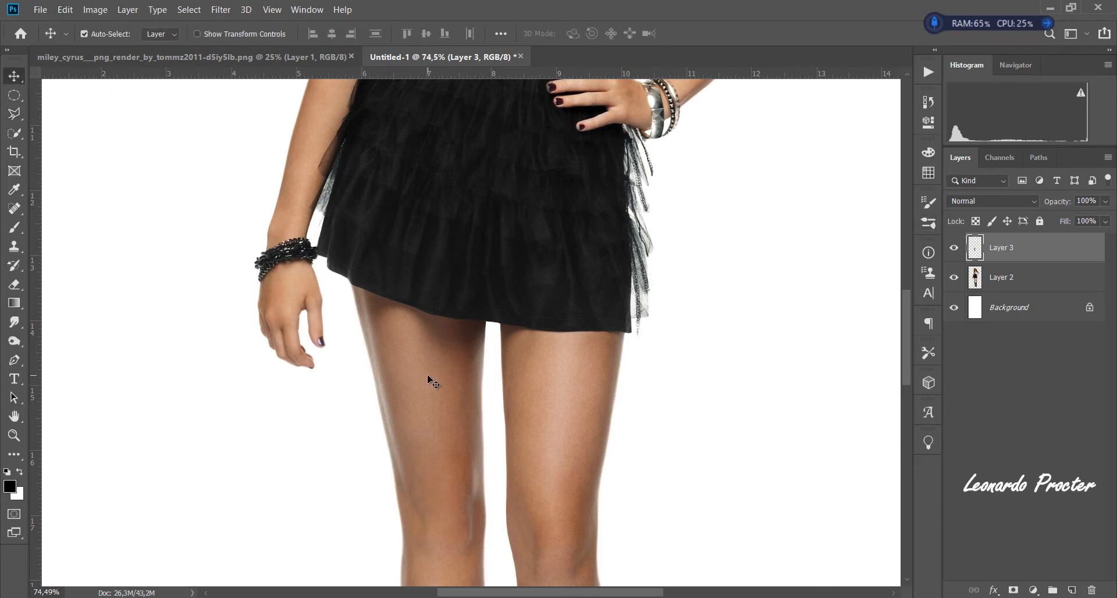
{"action": "mouse_move", "coordinate": [431, 376]}
{"action": "left_mouse_down"}
{"action": "mouse_move", "coordinate": [449, 376]}
{"action": "mouse_move", "coordinate": [439, 376]}
{"action": "left_mouse_up"}
{"action": "key", "text": "ctrl+z"}
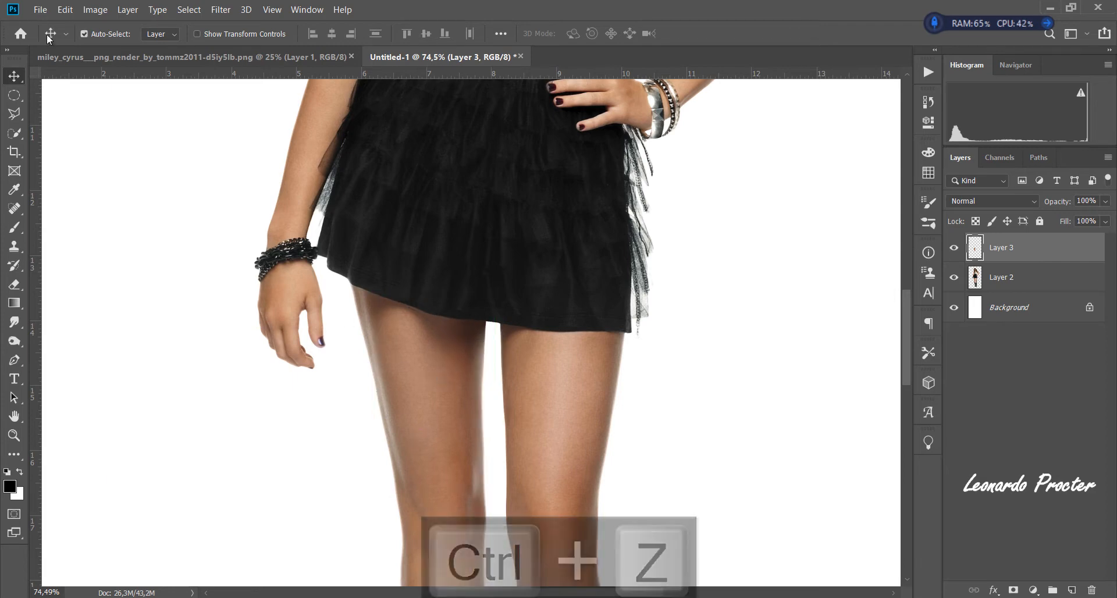
- Warp the pasted thigh piece outward so it covers the faded outer edge of the left-hand leg, and apply the transform
{"action": "left_click", "coordinate": [64, 10]}
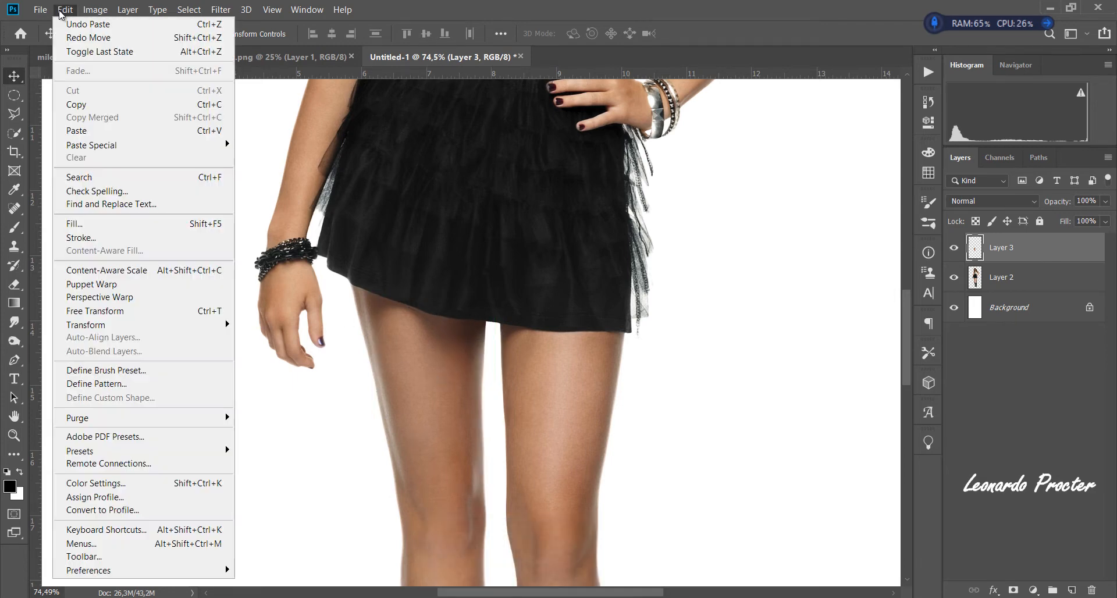
{"action": "left_click", "coordinate": [126, 312]}
{"action": "right_click", "coordinate": [434, 339]}
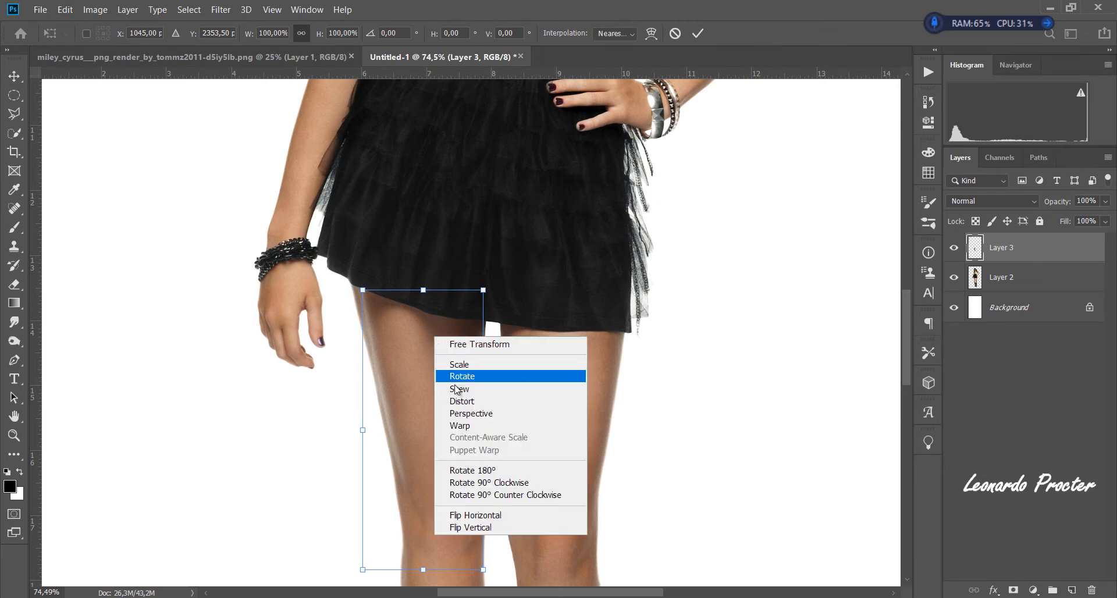
{"action": "left_click", "coordinate": [469, 429]}
{"action": "left_click_drag", "start_coordinate": [378, 309], "coordinate": [370, 309]}
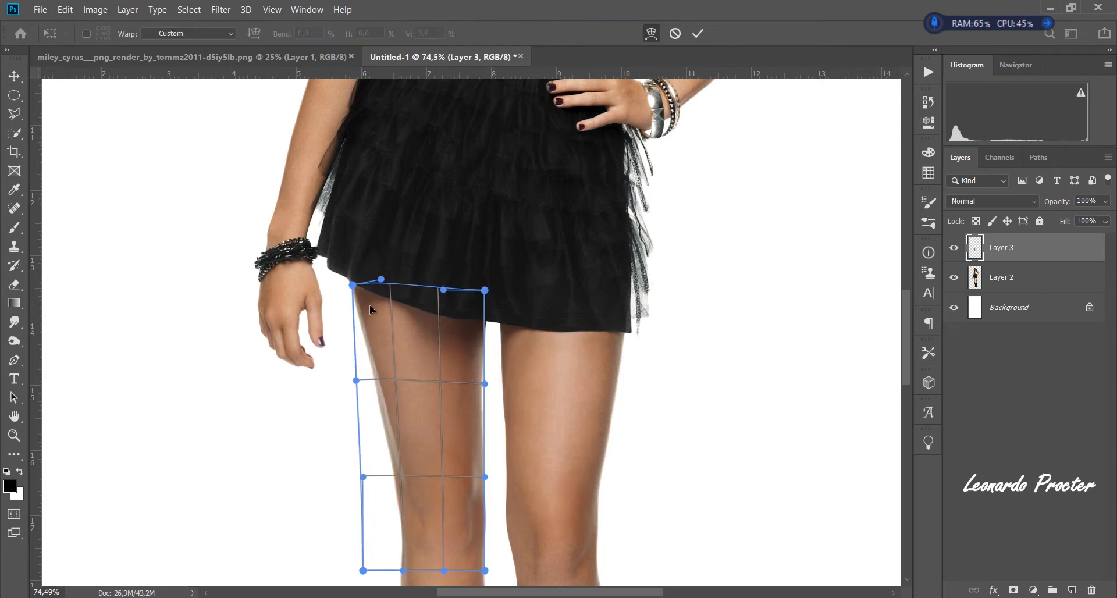
{"action": "left_click_drag", "start_coordinate": [389, 395], "coordinate": [396, 451]}
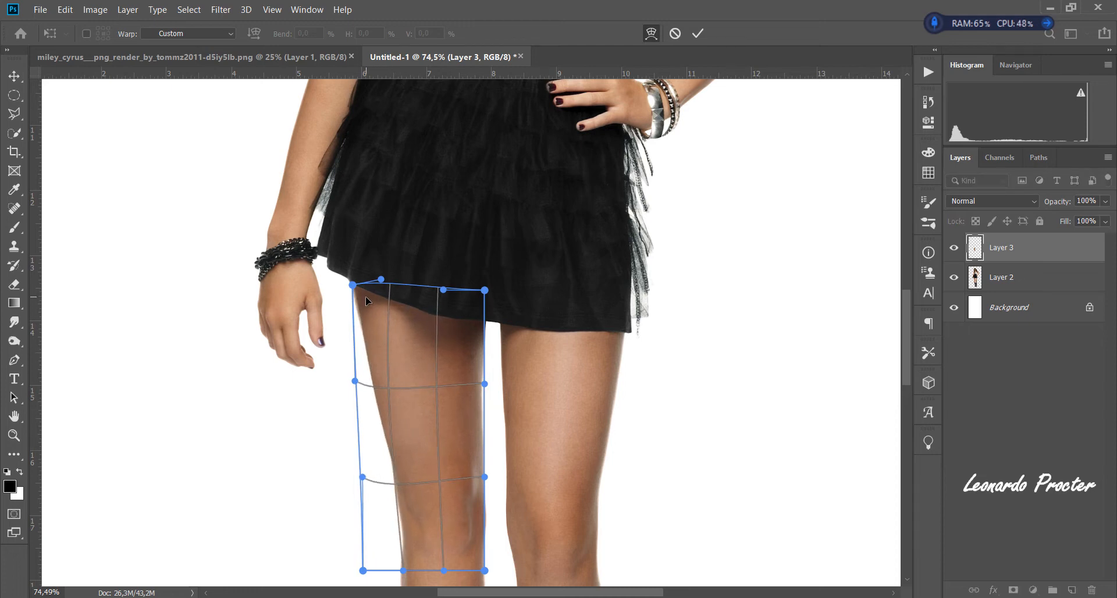
{"action": "left_click_drag", "start_coordinate": [365, 296], "coordinate": [365, 295]}
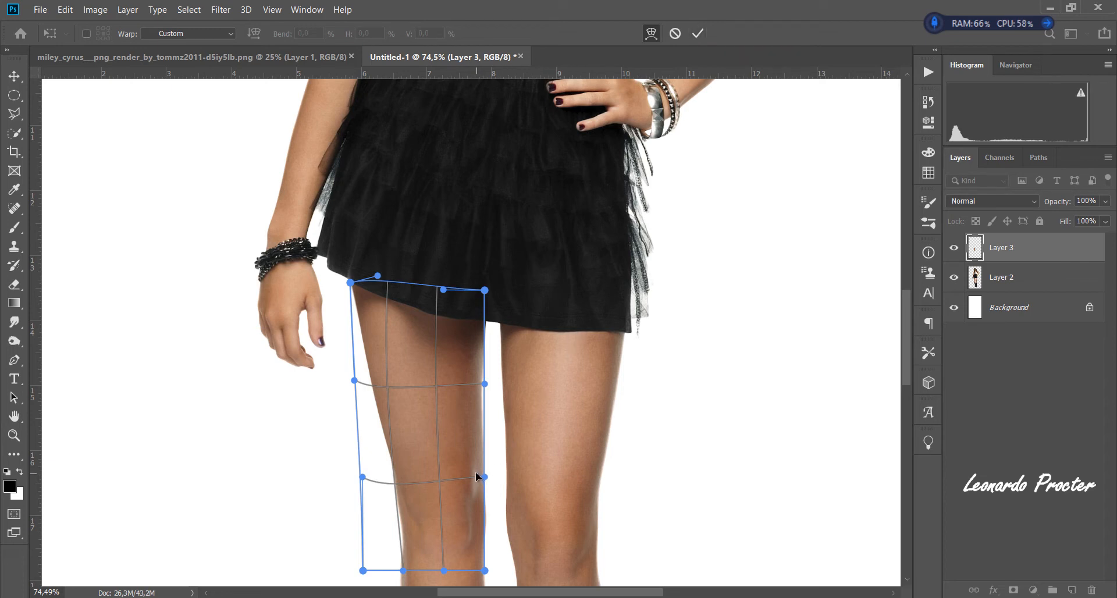
{"action": "left_click", "coordinate": [702, 34]}
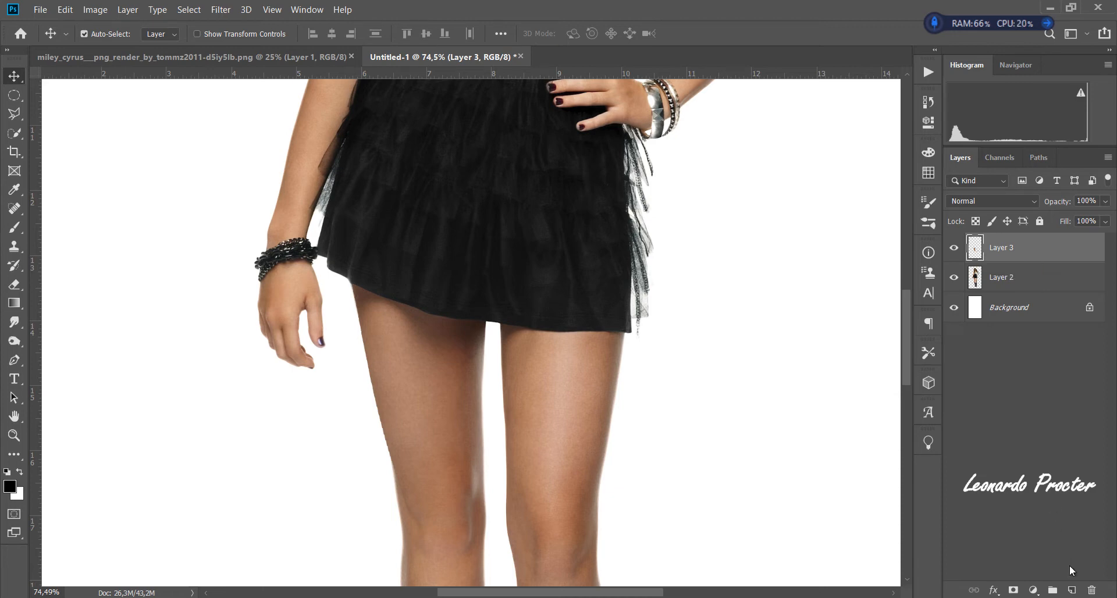
- Add a new layer and brush sampled brown skin tone along the left-hand leg's inner edge near the knee at 61% opacity and 94% flow
{"action": "left_click", "coordinate": [1072, 590]}
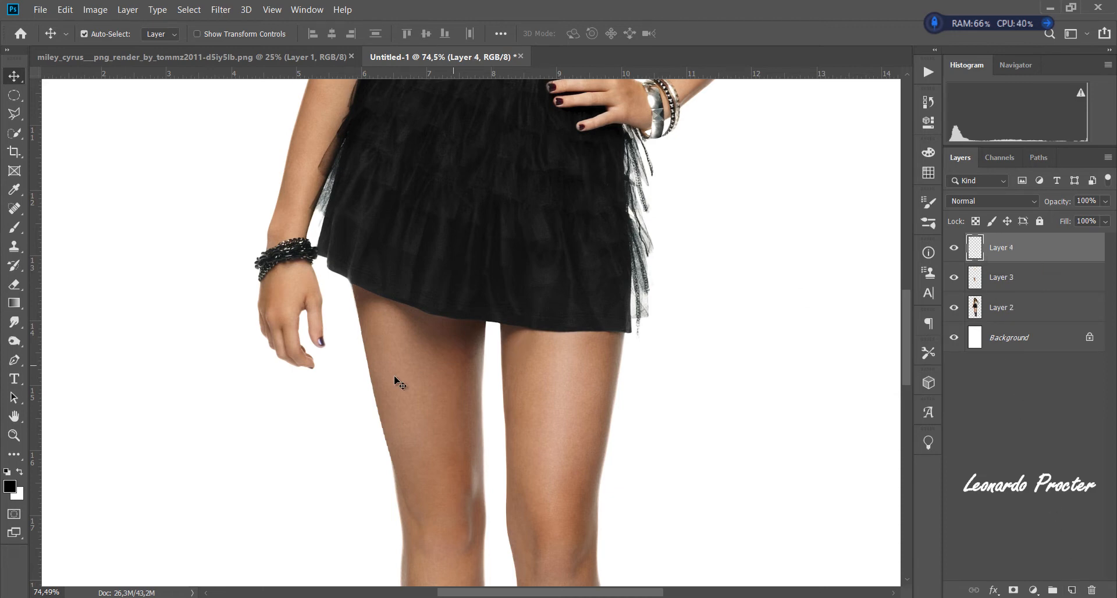
{"action": "left_click", "coordinate": [15, 231]}
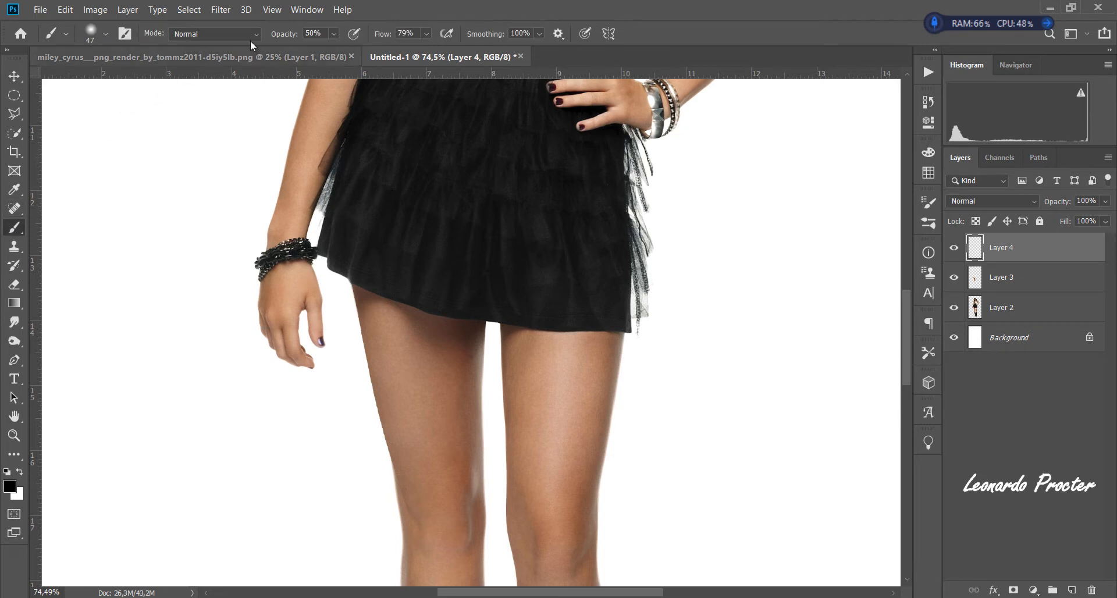
{"action": "left_click_drag", "start_coordinate": [385, 34], "coordinate": [361, 34]}
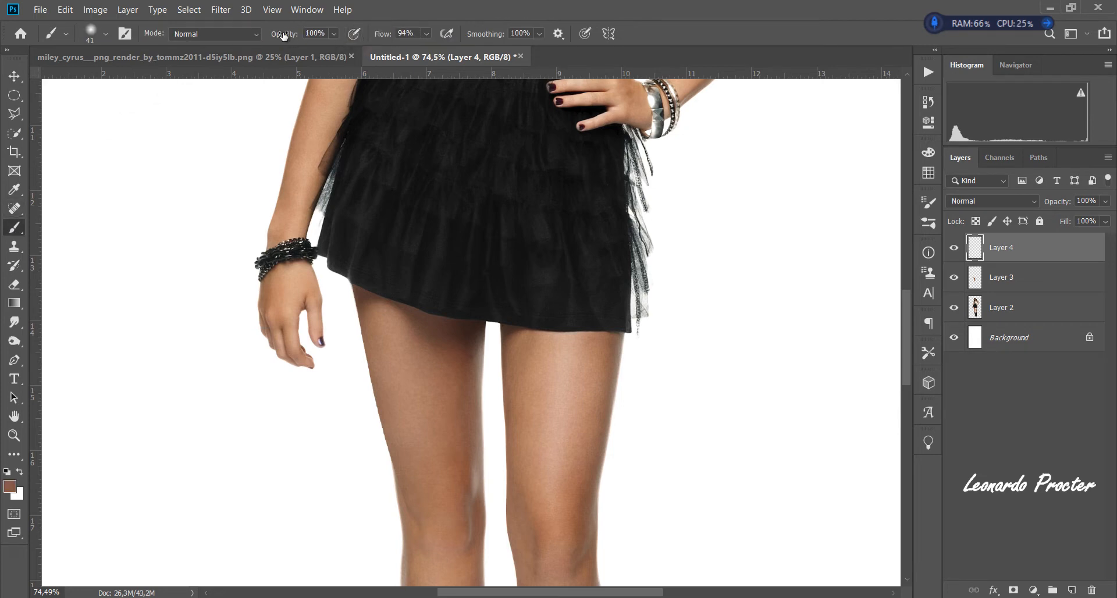
{"action": "left_click_drag", "start_coordinate": [284, 34], "coordinate": [262, 35]}
{"action": "left_click_drag", "start_coordinate": [474, 455], "coordinate": [476, 521]}
{"action": "left_click", "coordinate": [1058, 201]}
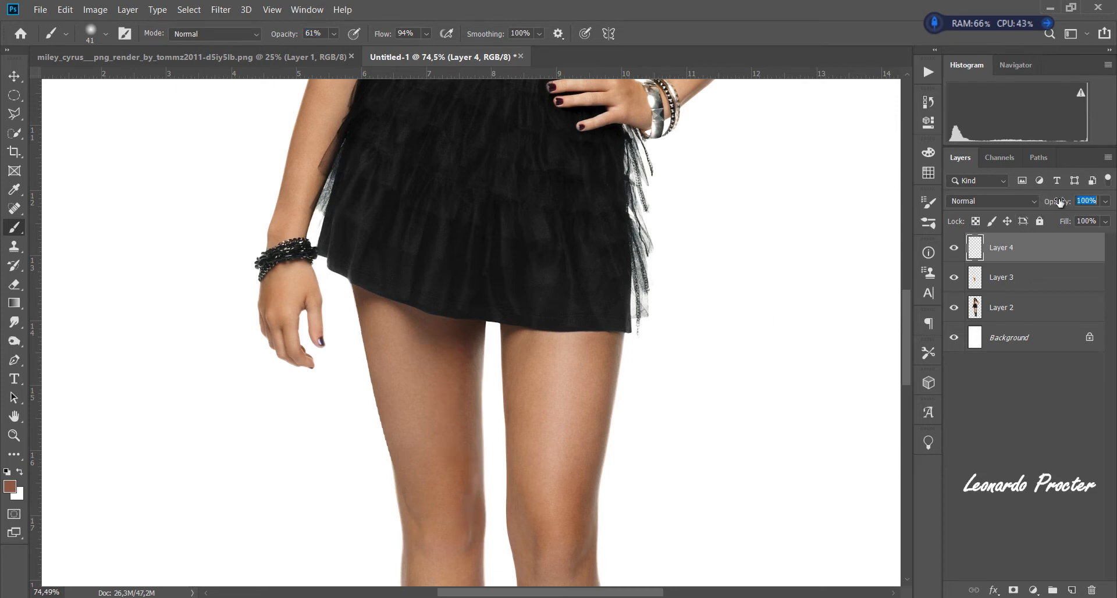
- Bring the original cutout from the PNG document into Untitled-1 and place it to the left of the repaired figure
{"action": "key", "text": "ctrl+space"}
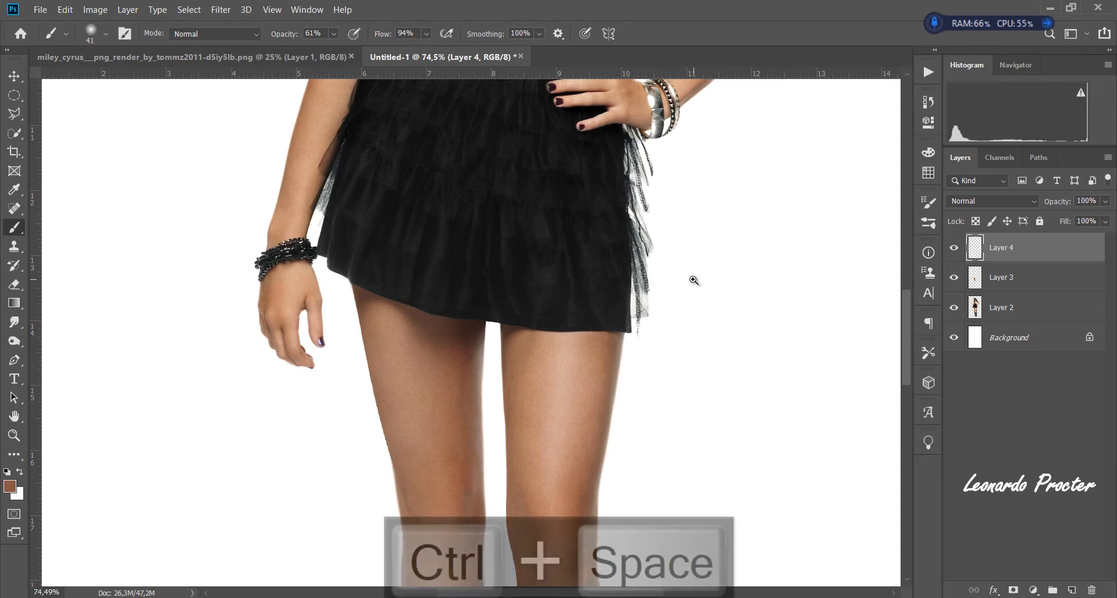
{"action": "left_click_drag", "start_coordinate": [693, 274], "coordinate": [644, 276]}
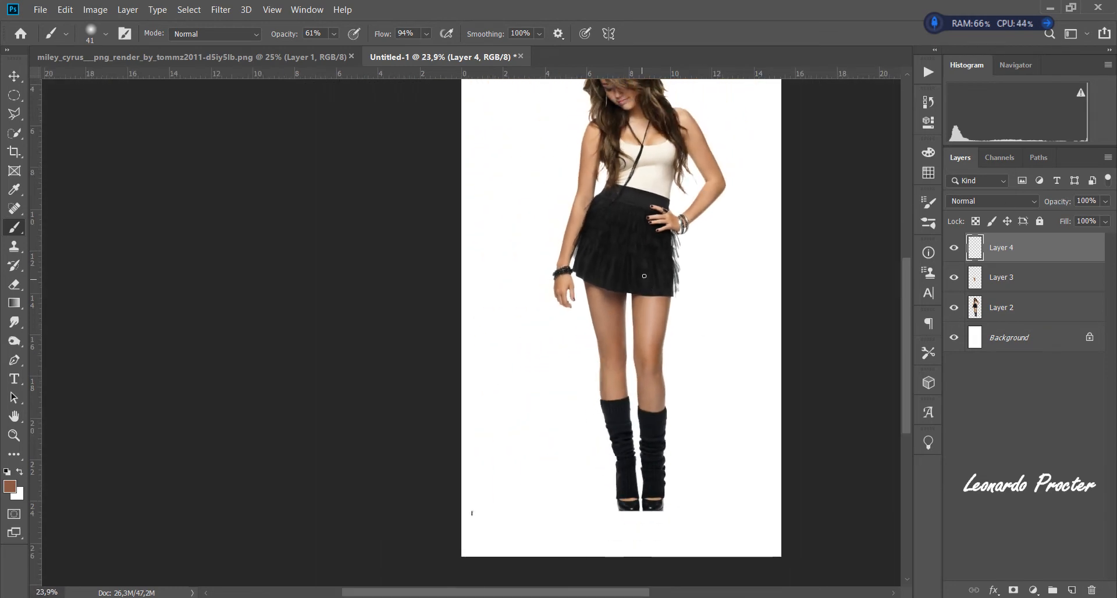
{"action": "key", "text": "ctrl+0"}
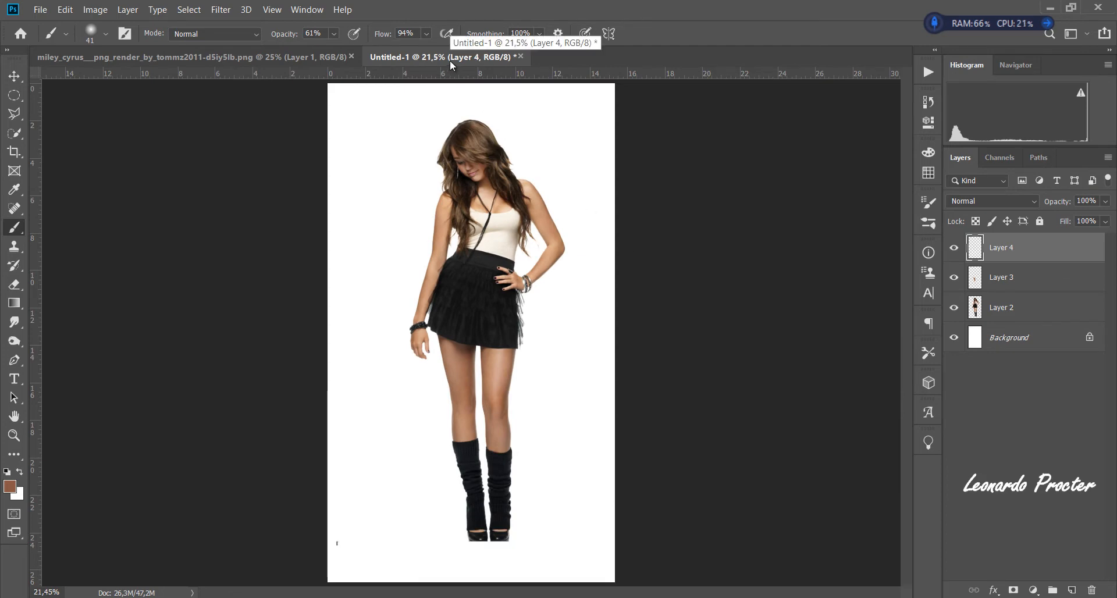
{"action": "left_click", "coordinate": [334, 57]}
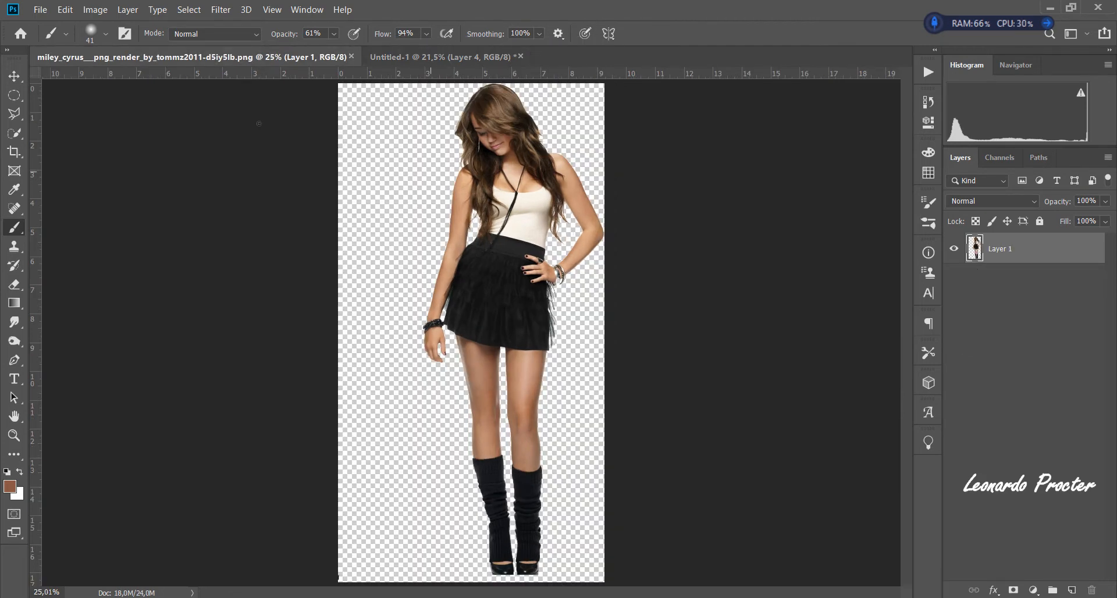
{"action": "left_click", "coordinate": [14, 76]}
{"action": "left_click_drag", "start_coordinate": [472, 300], "coordinate": [377, 343]}
{"action": "left_click_drag", "start_coordinate": [483, 313], "coordinate": [533, 320]}
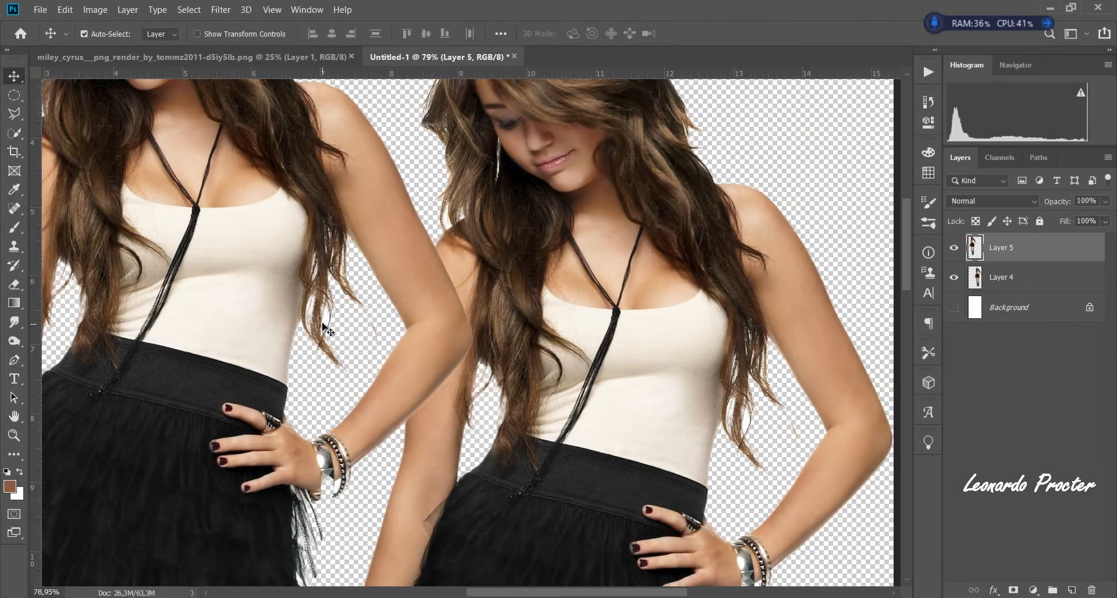
- Compare the original and repaired figures up close and hide Layer 5, which holds the original
{"action": "key", "text": "space"}
{"action": "left_click_drag", "start_coordinate": [111, 257], "coordinate": [253, 338]}
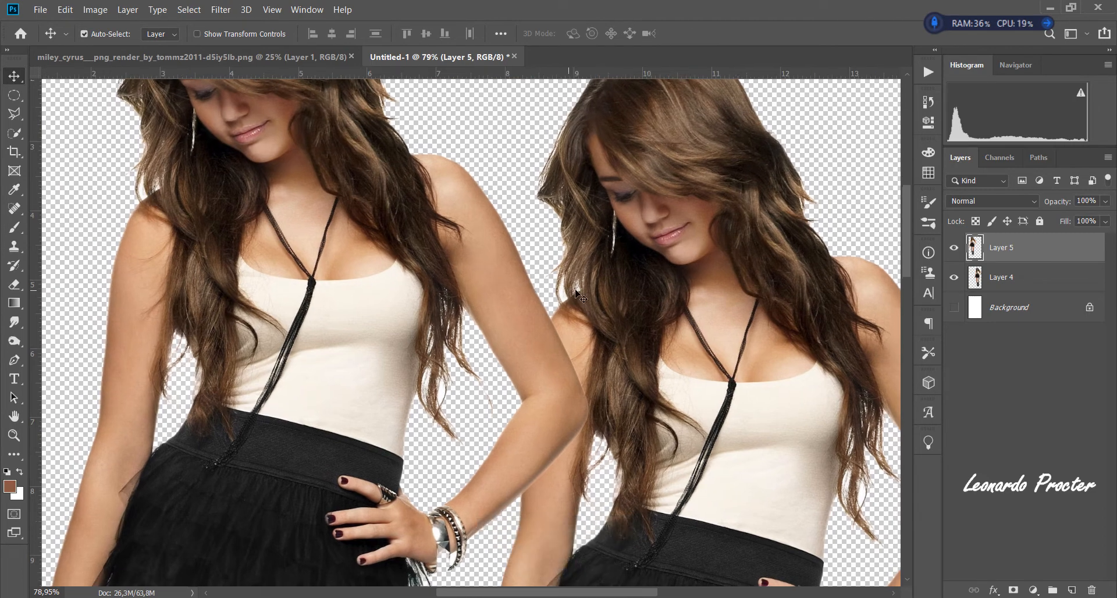
{"action": "left_click", "coordinate": [954, 249]}
{"action": "key", "text": "ctrl+space"}
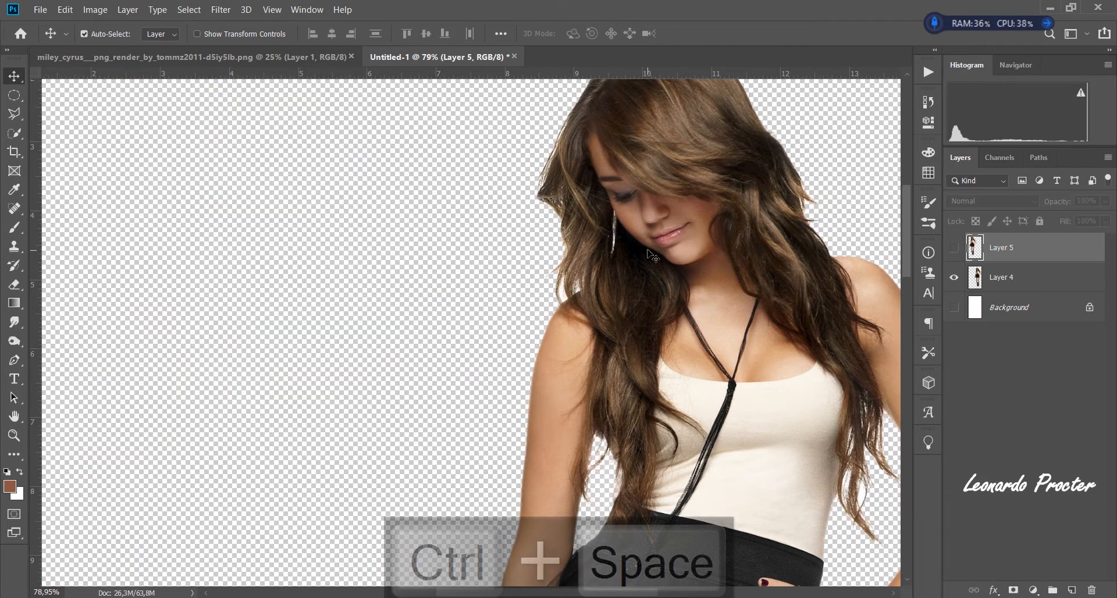
{"action": "left_click_drag", "start_coordinate": [647, 253], "coordinate": [556, 253]}
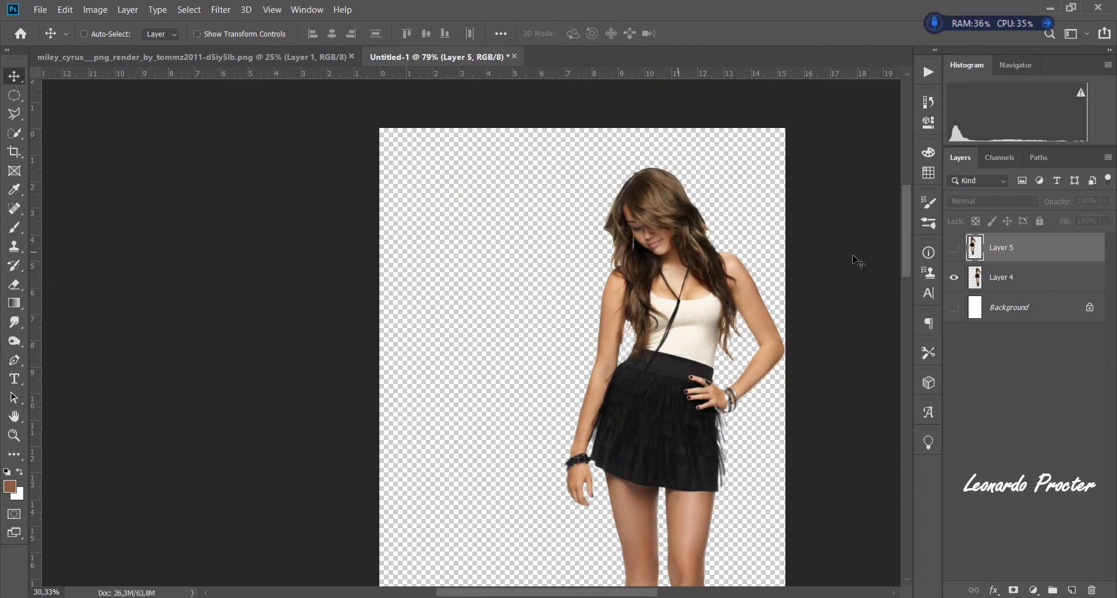
- Select Layer 4 and move the repaired figure back to near the middle of the canvas
{"action": "left_click", "coordinate": [979, 280]}
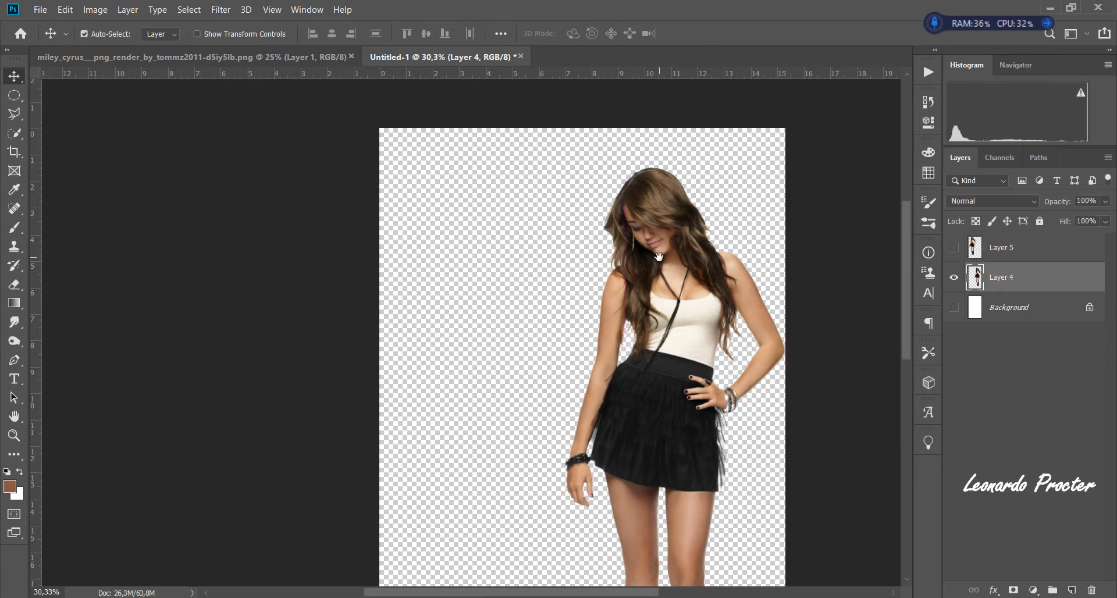
{"action": "left_click_drag", "start_coordinate": [659, 262], "coordinate": [600, 252]}
{"action": "key", "text": "ctrl+0"}
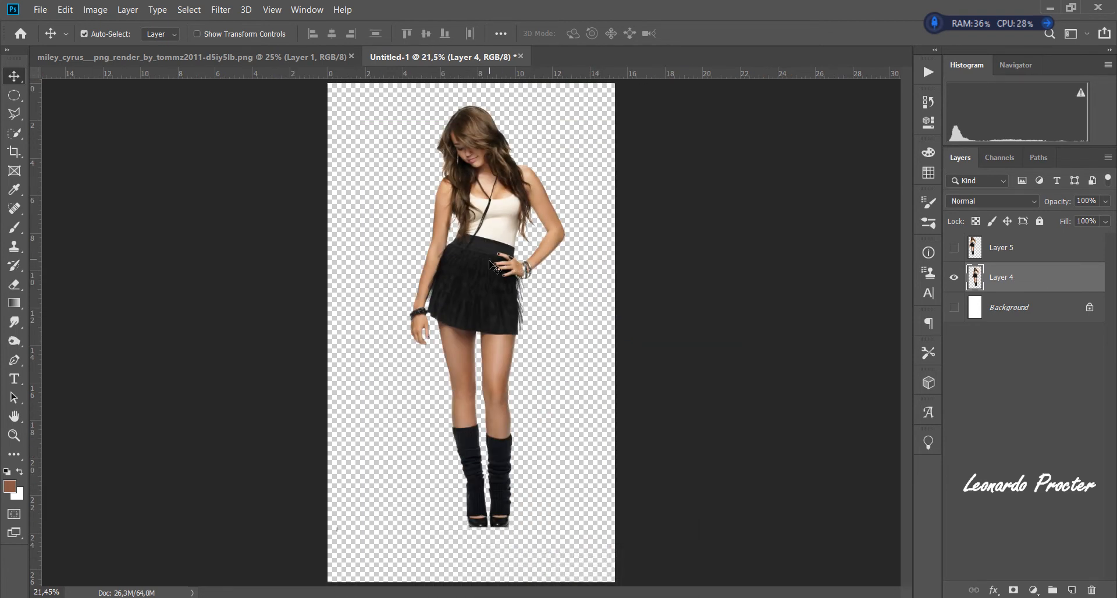
{"action": "left_click_drag", "start_coordinate": [495, 256], "coordinate": [515, 293]}
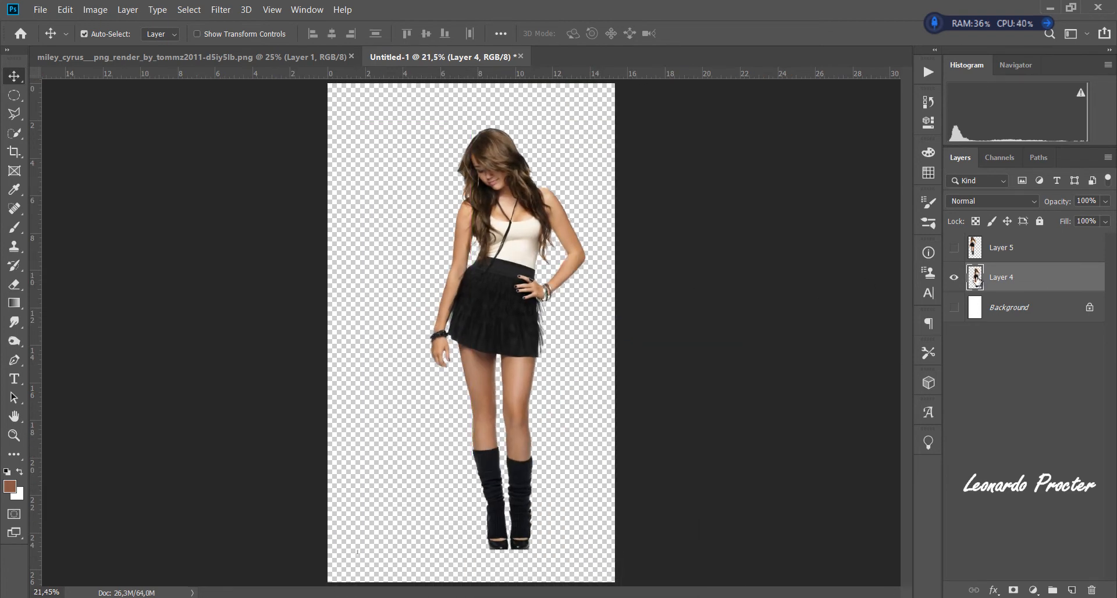
- Load the outline of Layer 4's figure as a selection and open it in Select and Mask
{"action": "left_click", "coordinate": [977, 278], "text": "ctrl"}
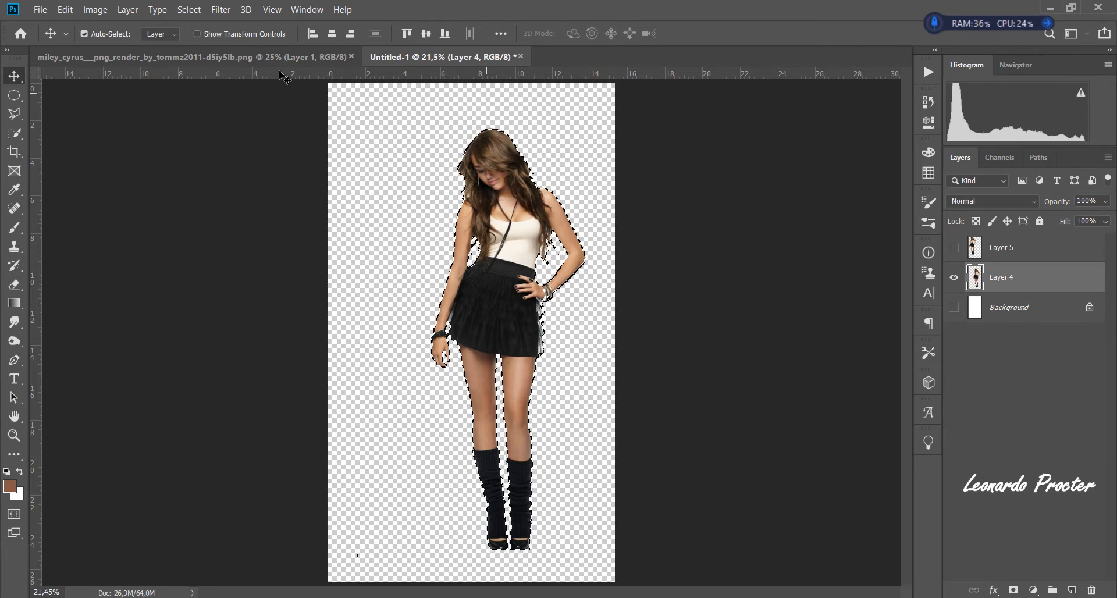
{"action": "left_click", "coordinate": [14, 114]}
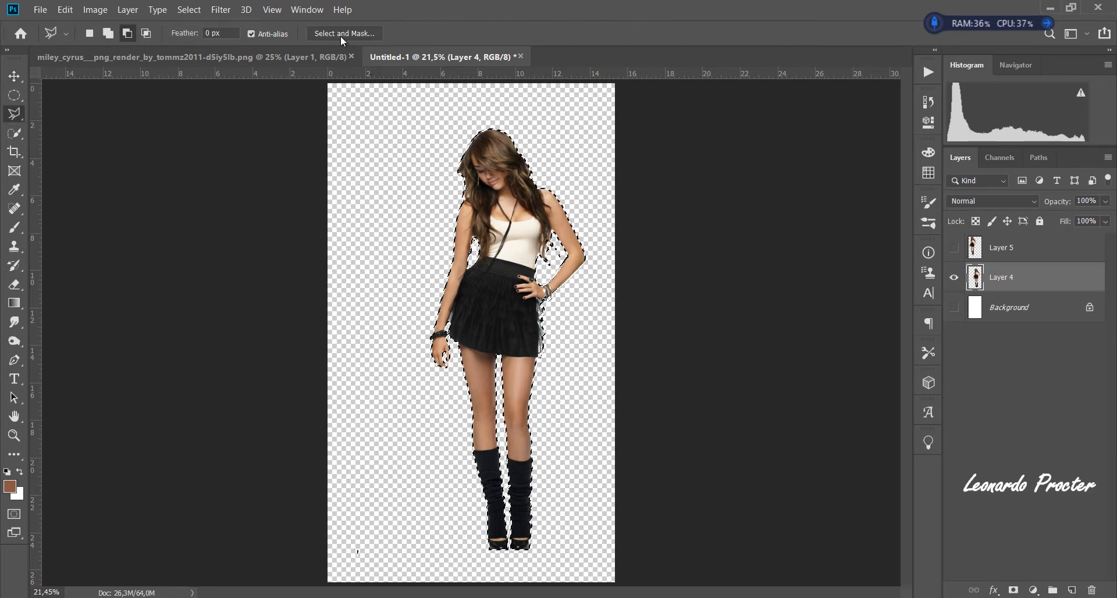
{"action": "key", "text": "m"}
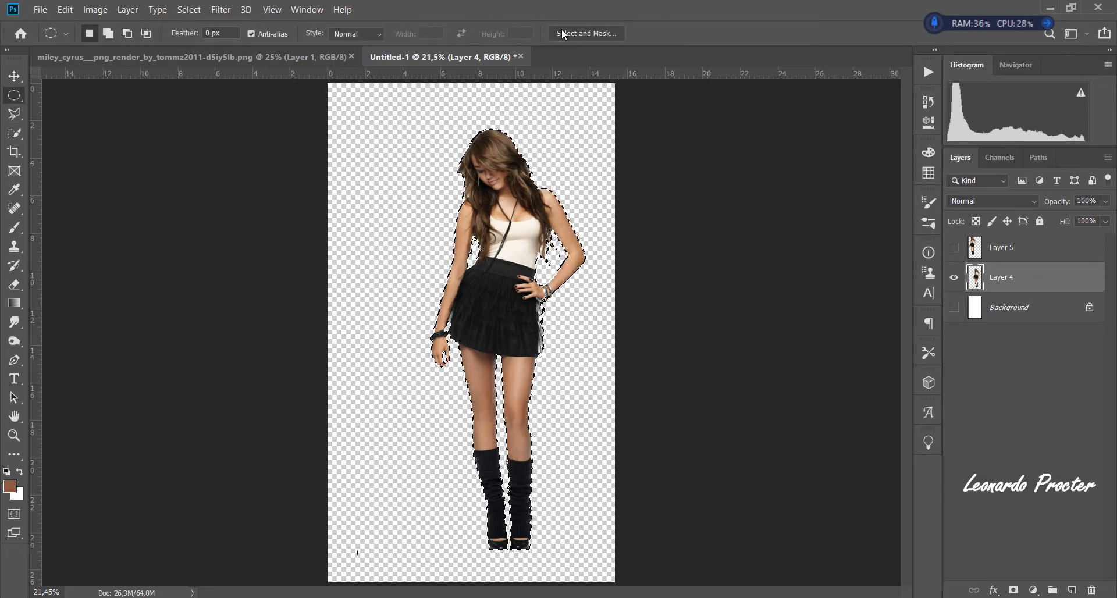
{"action": "key", "text": "w"}
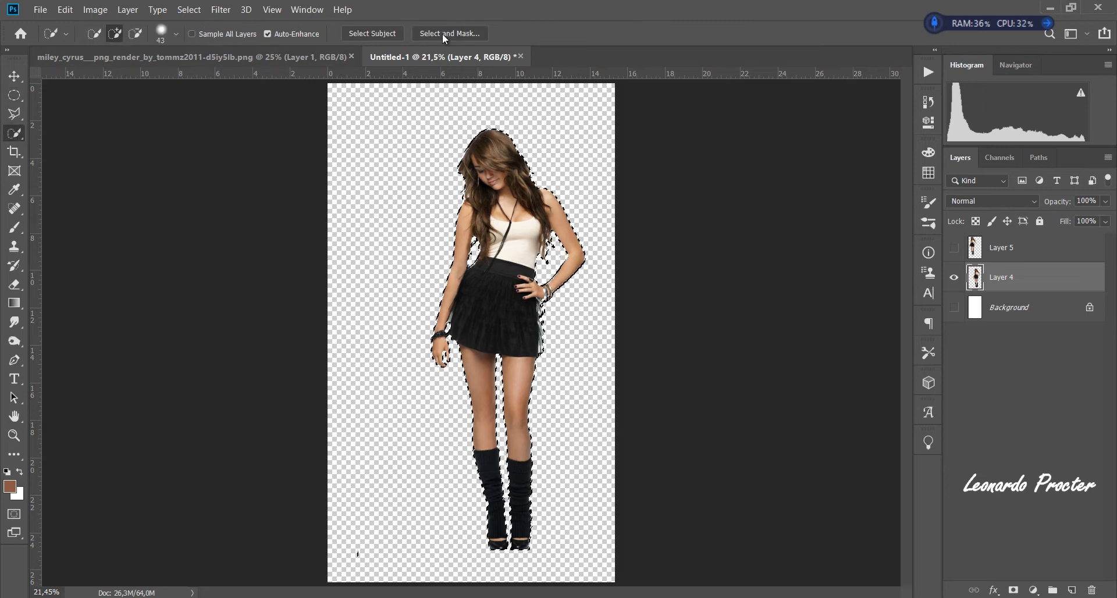
{"action": "left_click", "coordinate": [445, 33]}
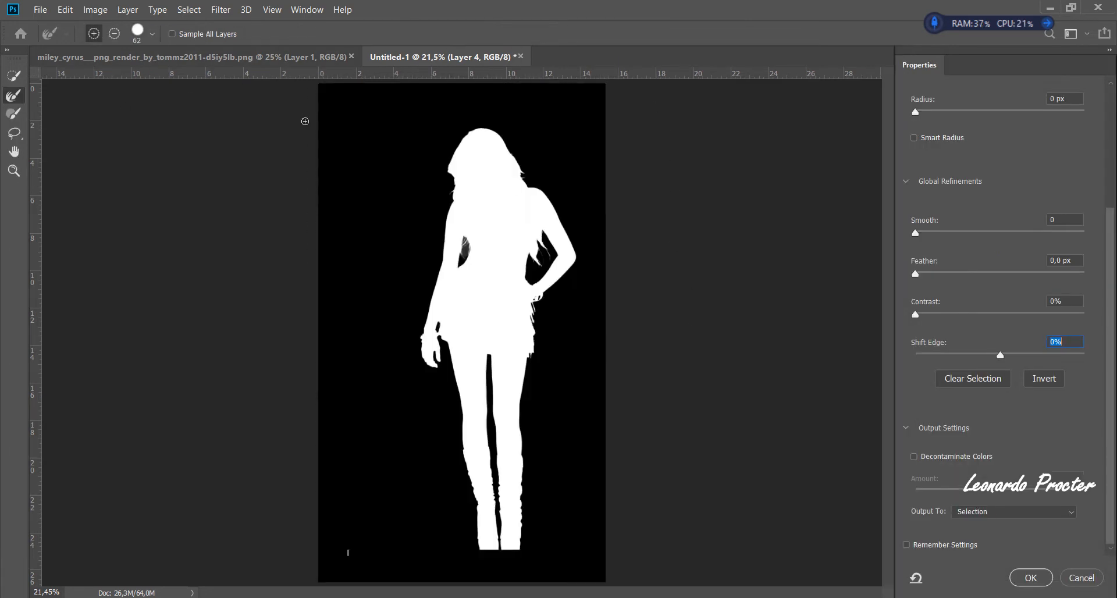
- Set the Refine Edge Brush size to 102 px and switch the preview to Overlay
{"action": "left_click", "coordinate": [152, 33]}
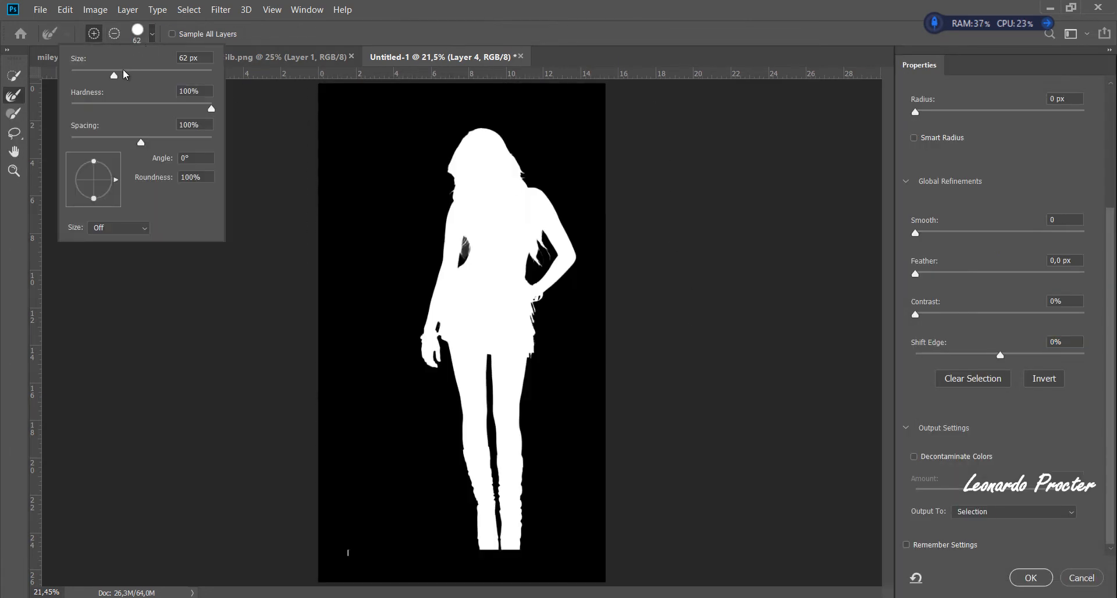
{"action": "left_click_drag", "start_coordinate": [212, 109], "coordinate": [182, 91]}
{"action": "left_click_drag", "start_coordinate": [114, 75], "coordinate": [142, 73]}
{"action": "left_click", "coordinate": [593, 106]}
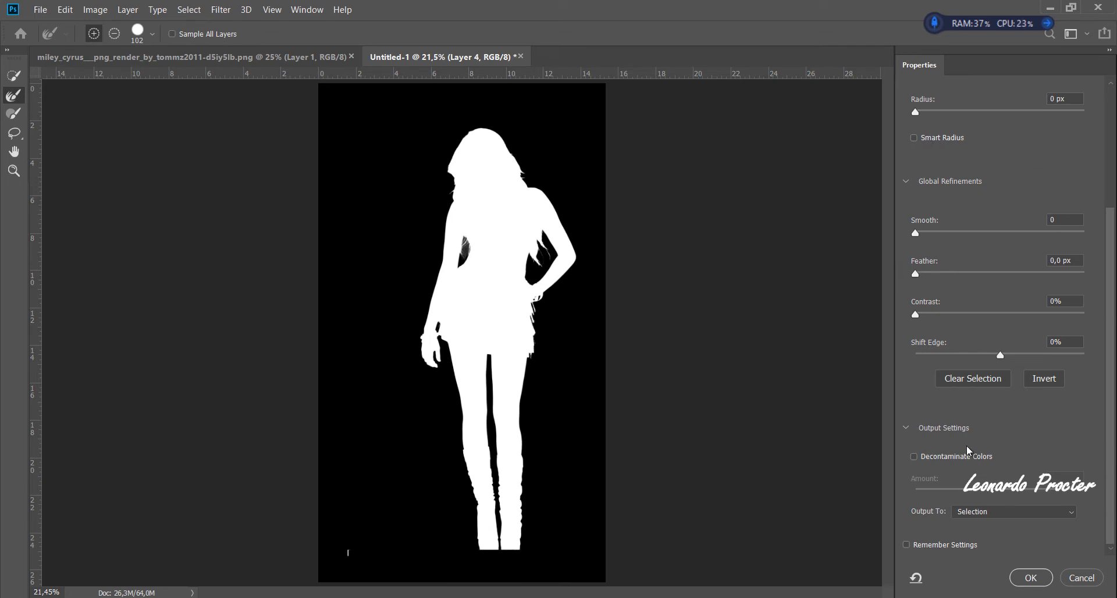
{"action": "scroll", "coordinate": [972, 174], "scroll_direction": "up", "scroll_amount": 3}
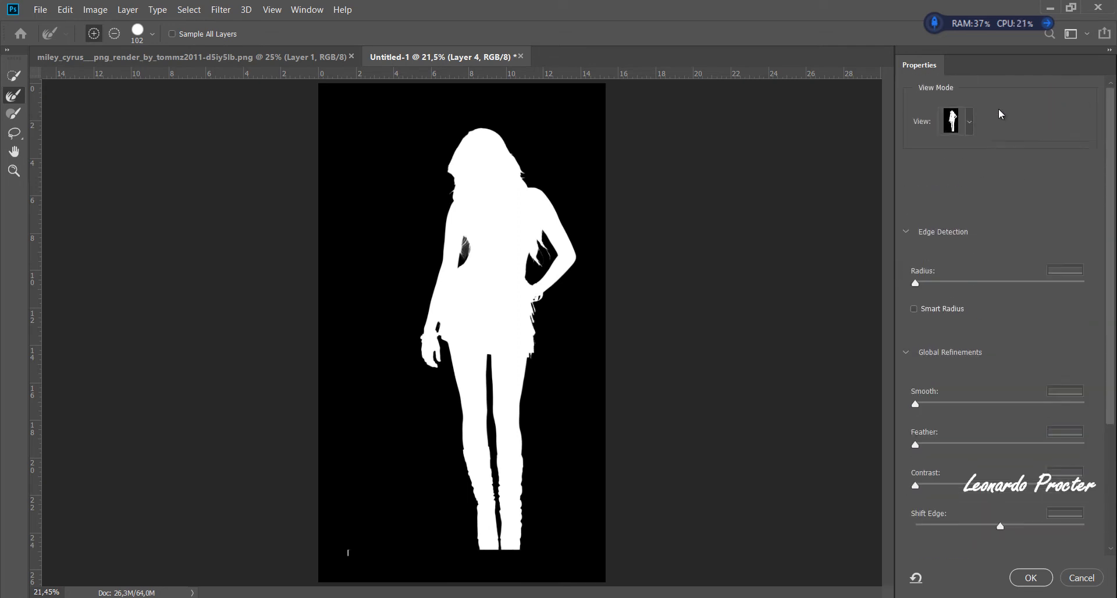
{"action": "left_click", "coordinate": [954, 121]}
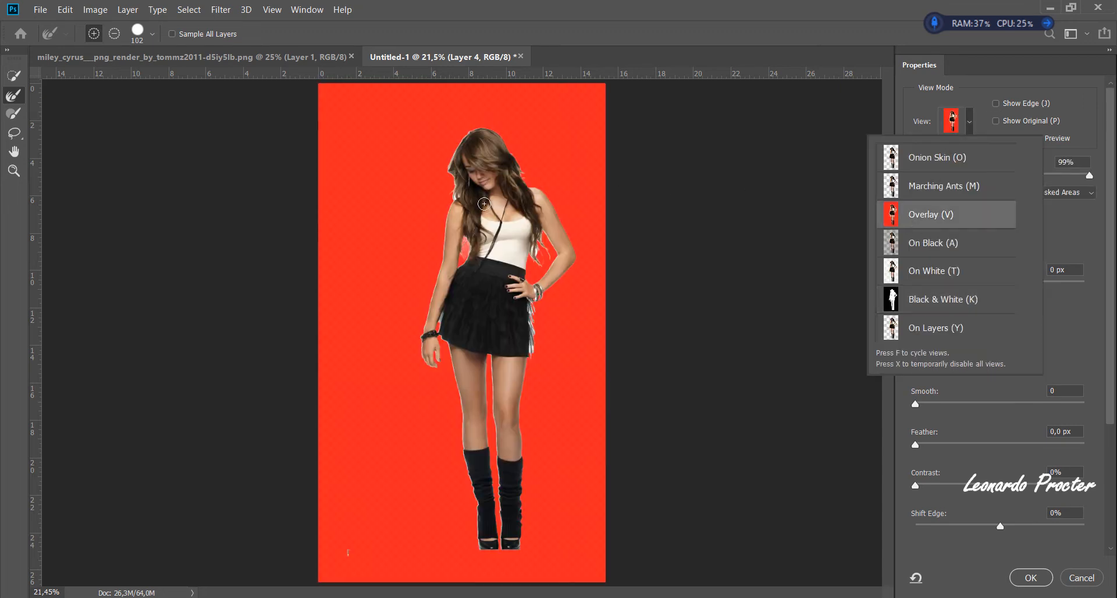
{"action": "left_click", "coordinate": [453, 194]}
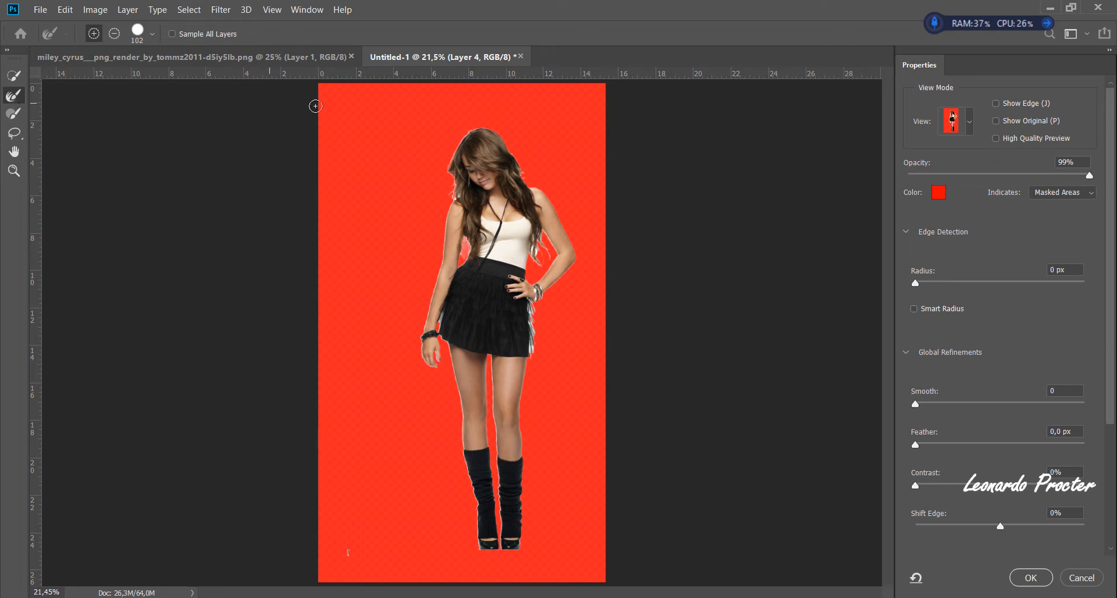
- Refine the hair edge around the head and brush the partly masked hair at the crown back into the selection
{"action": "scroll", "coordinate": [458, 154], "scroll_direction": "up", "scroll_amount": 12}
{"action": "left_click_drag", "start_coordinate": [542, 190], "coordinate": [522, 286]}
{"action": "left_click_drag", "start_coordinate": [457, 166], "coordinate": [385, 243]}
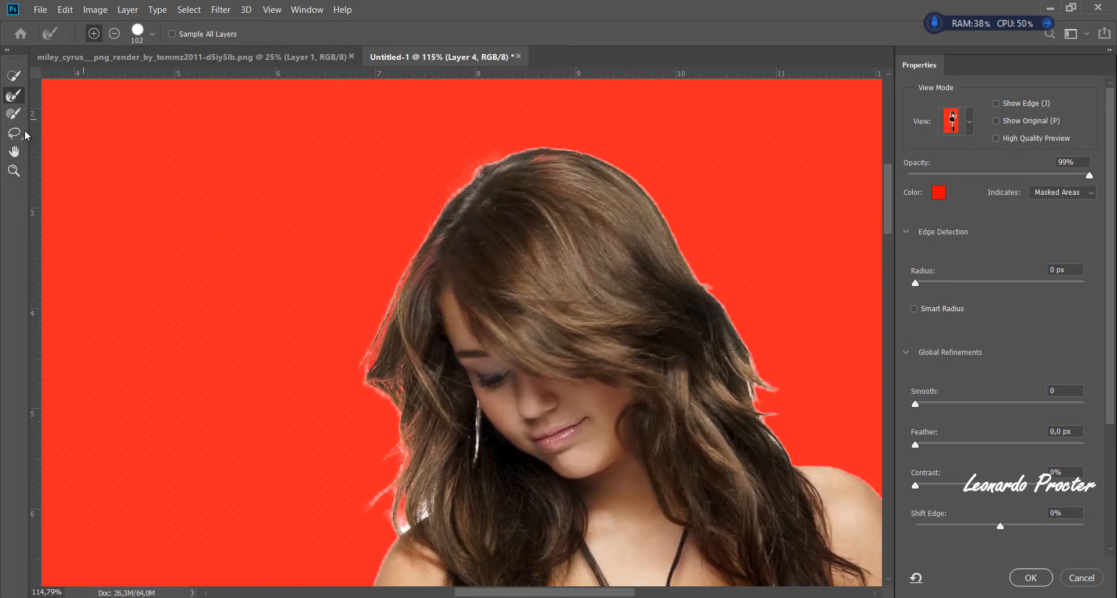
{"action": "left_click", "coordinate": [12, 114]}
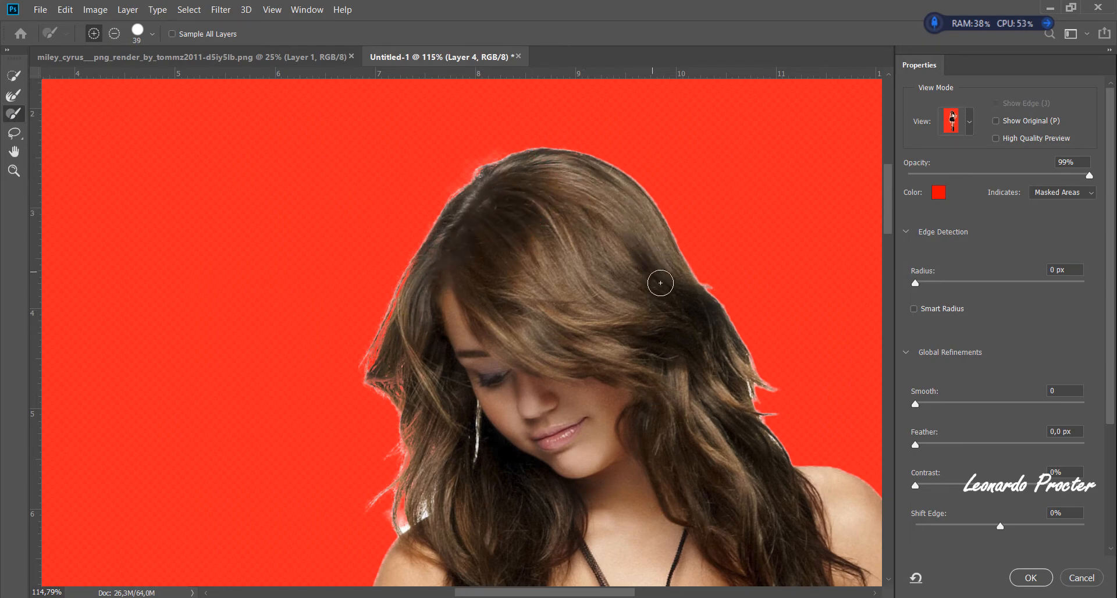
- Refine the outer hair edges on both sides of the head with the Refine Edge Brush at 56 px
{"action": "left_click", "coordinate": [14, 97]}
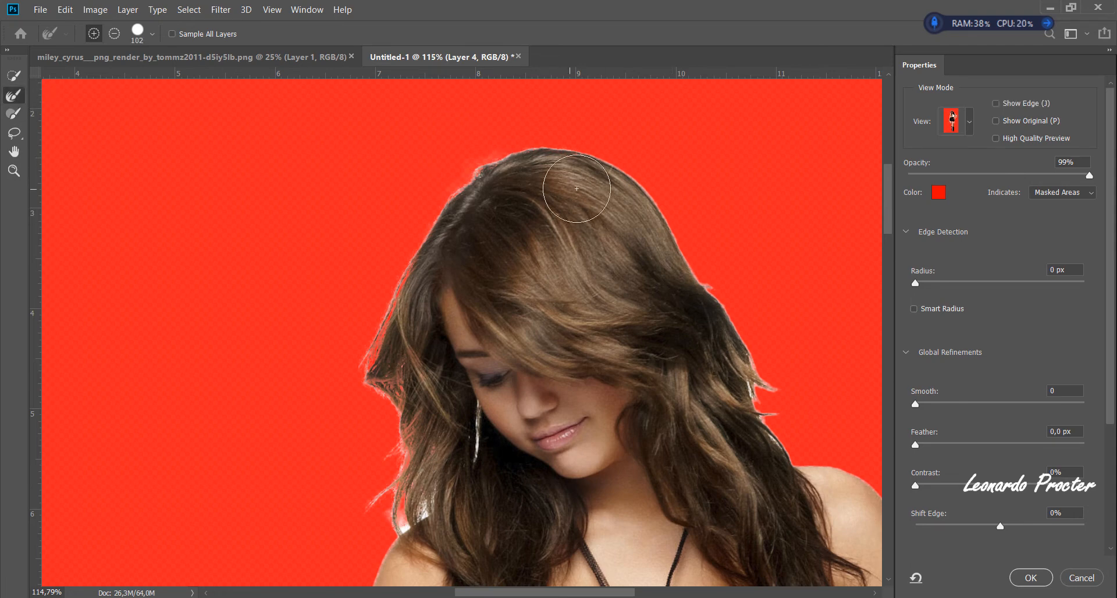
{"action": "left_click_drag", "start_coordinate": [609, 165], "coordinate": [670, 237]}
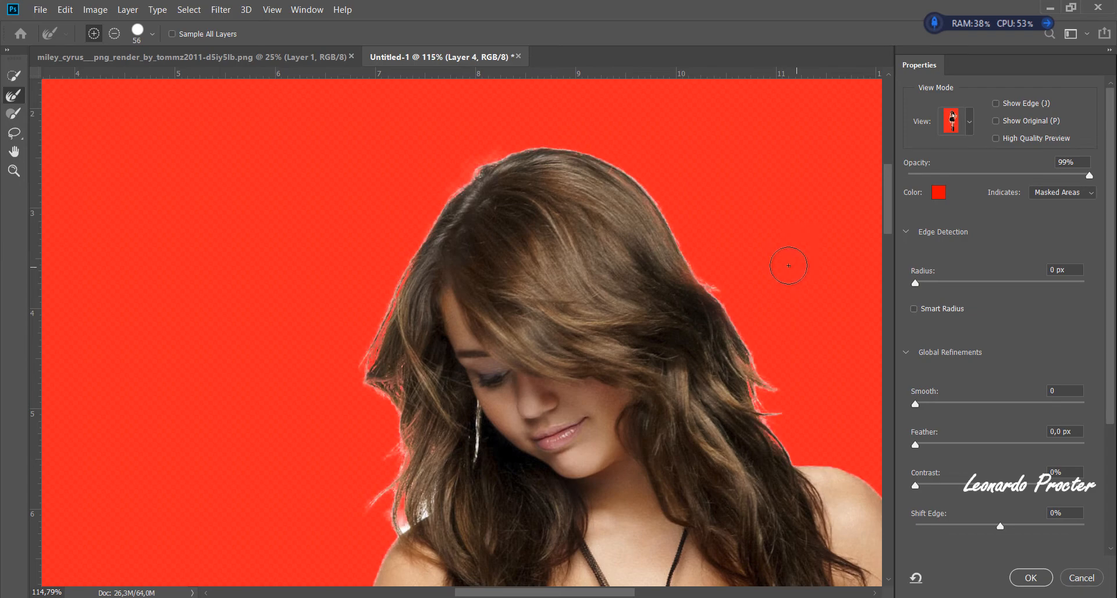
{"action": "mouse_move", "coordinate": [386, 365]}
{"action": "left_mouse_down"}
{"action": "mouse_move", "coordinate": [406, 417]}
{"action": "mouse_move", "coordinate": [406, 514]}
{"action": "mouse_move", "coordinate": [433, 510]}
{"action": "mouse_move", "coordinate": [412, 508]}
{"action": "mouse_move", "coordinate": [389, 539]}
{"action": "mouse_move", "coordinate": [435, 501]}
{"action": "mouse_move", "coordinate": [391, 505]}
{"action": "left_mouse_up"}
- Switch the preview to Black & White and refine the loose hair strands on the left-hand side of the head
{"action": "left_click", "coordinate": [954, 121]}
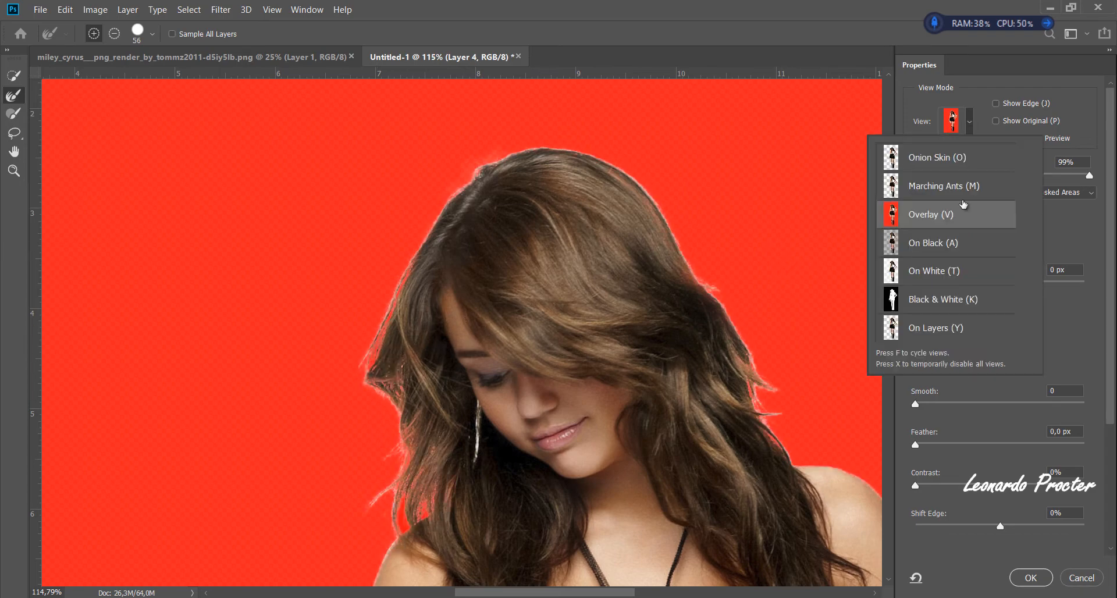
{"action": "left_click", "coordinate": [936, 295]}
{"action": "mouse_move", "coordinate": [449, 494]}
{"action": "left_mouse_down"}
{"action": "mouse_move", "coordinate": [392, 437]}
{"action": "mouse_move", "coordinate": [392, 351]}
{"action": "left_mouse_up"}
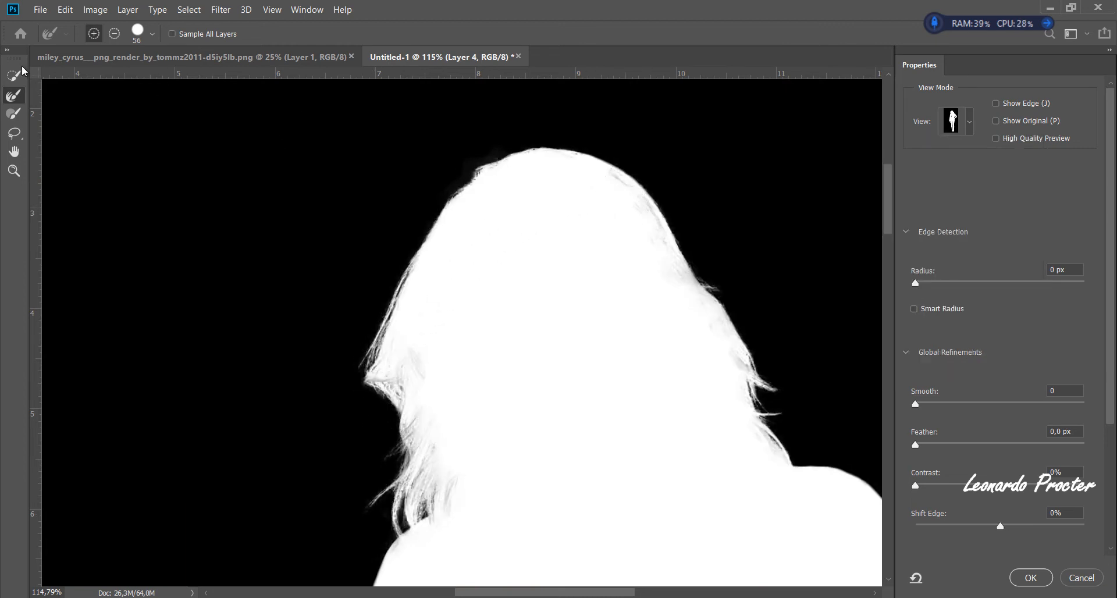
- Brush the grey patches inside the right-hand side of the hair solid white and refine its outer edge again
{"action": "left_click", "coordinate": [11, 112]}
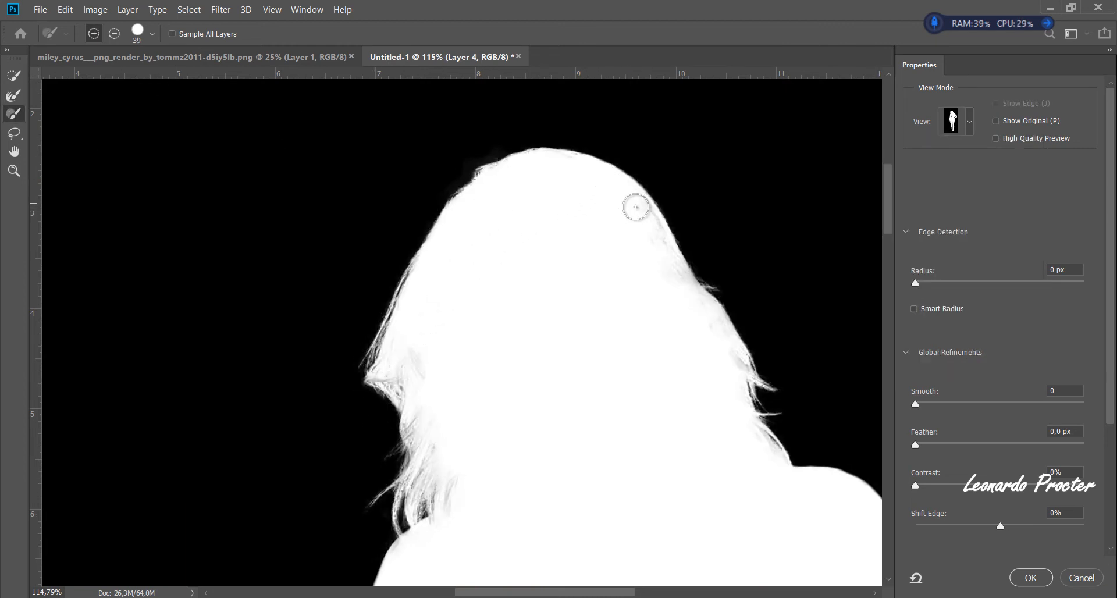
{"action": "left_click_drag", "start_coordinate": [662, 247], "coordinate": [726, 367]}
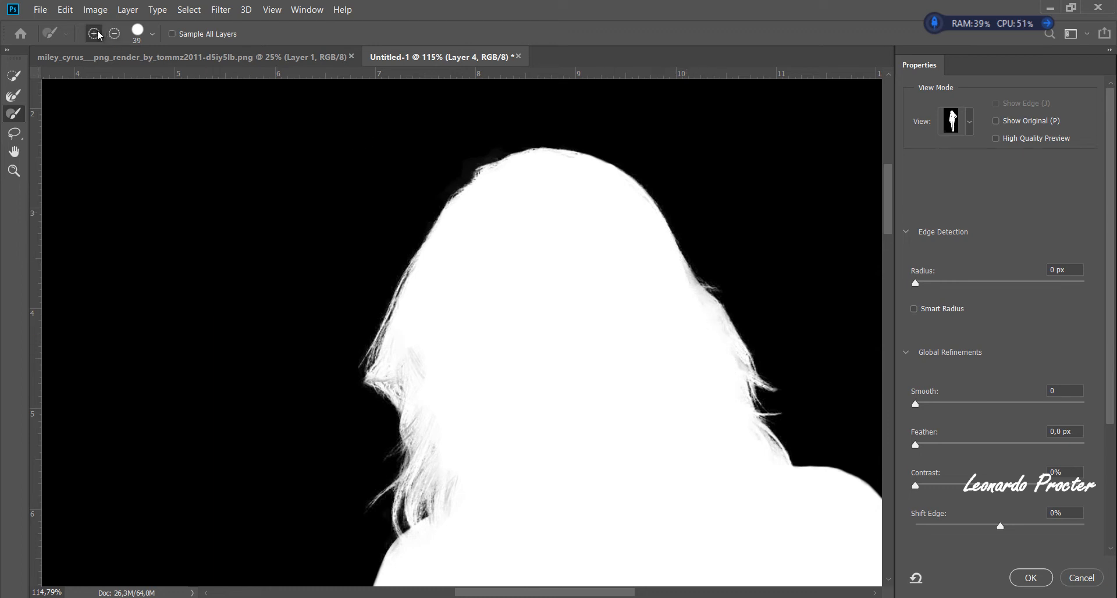
{"action": "left_click", "coordinate": [8, 97]}
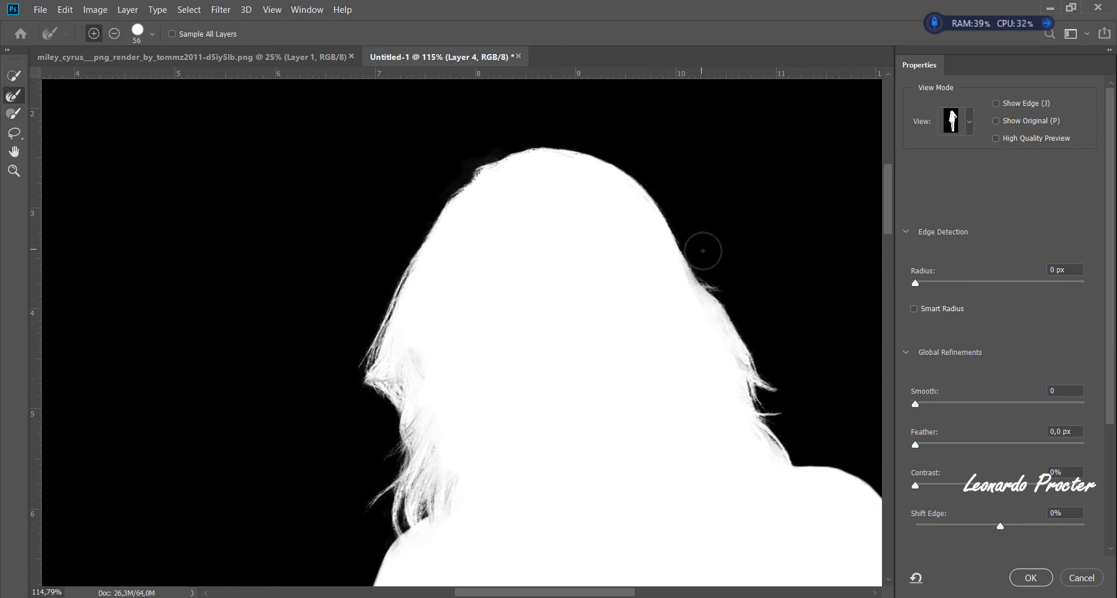
{"action": "left_click_drag", "start_coordinate": [706, 250], "coordinate": [740, 321]}
{"action": "scroll", "coordinate": [803, 215], "scroll_direction": "down", "scroll_amount": 3}
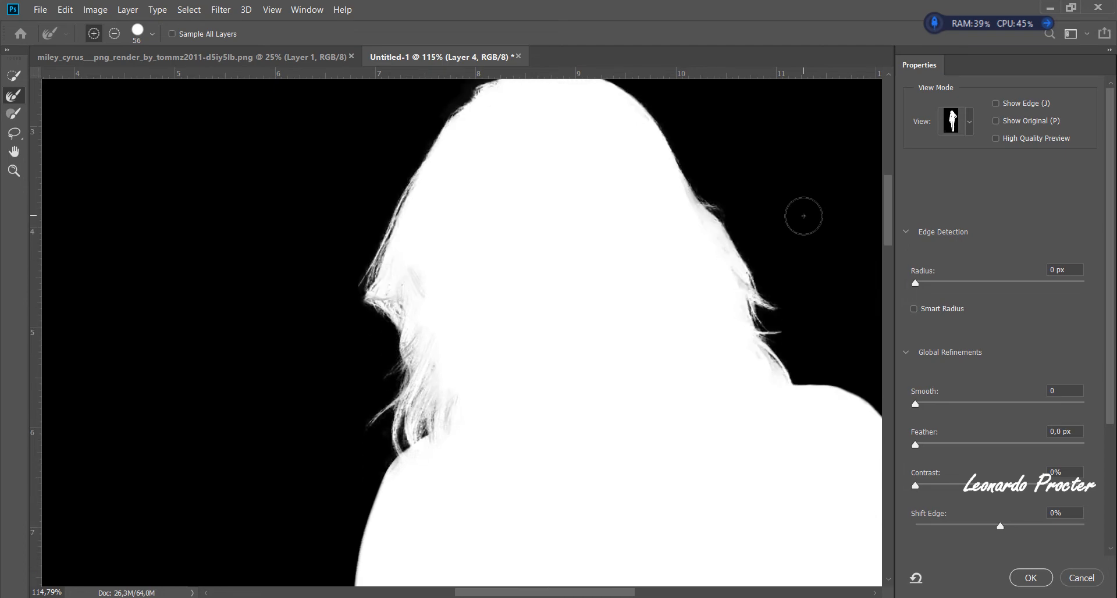
- Switch the preview to Overlay and refine the hair strands hanging between the torso and the right-hand arm
{"action": "left_click", "coordinate": [952, 123]}
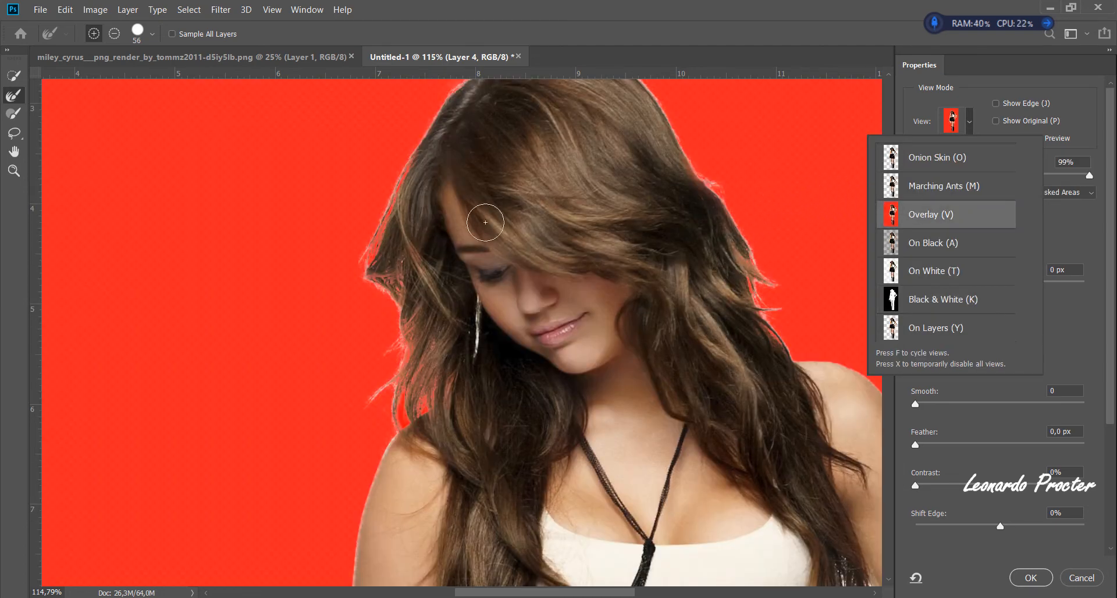
{"action": "left_click", "coordinate": [730, 252]}
{"action": "scroll", "coordinate": [749, 291], "scroll_direction": "down", "scroll_amount": 4}
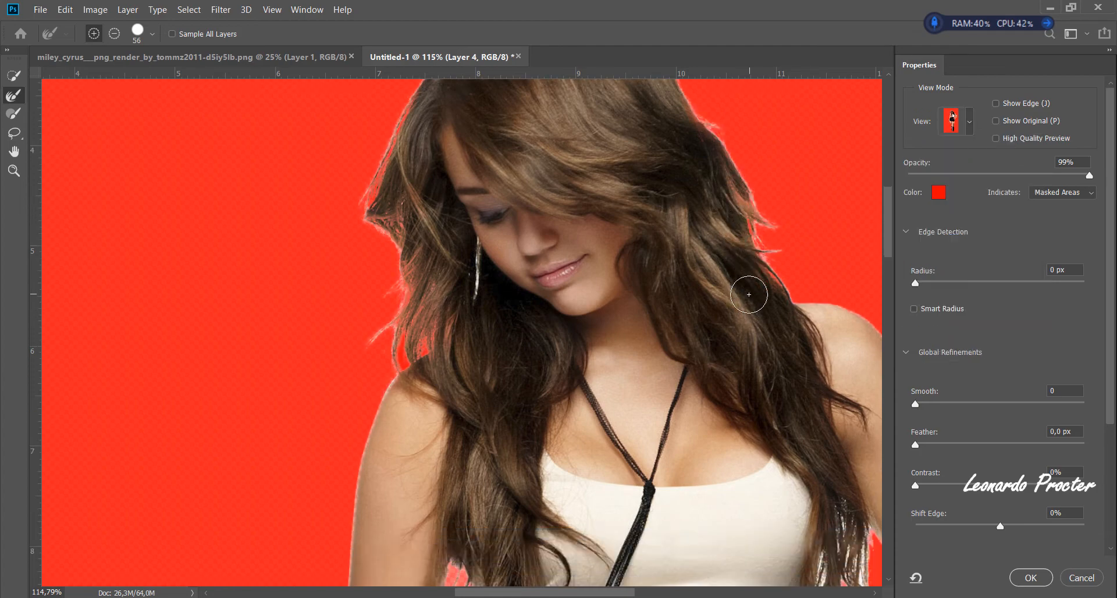
{"action": "key", "text": "space"}
{"action": "left_click_drag", "start_coordinate": [753, 347], "coordinate": [585, 244]}
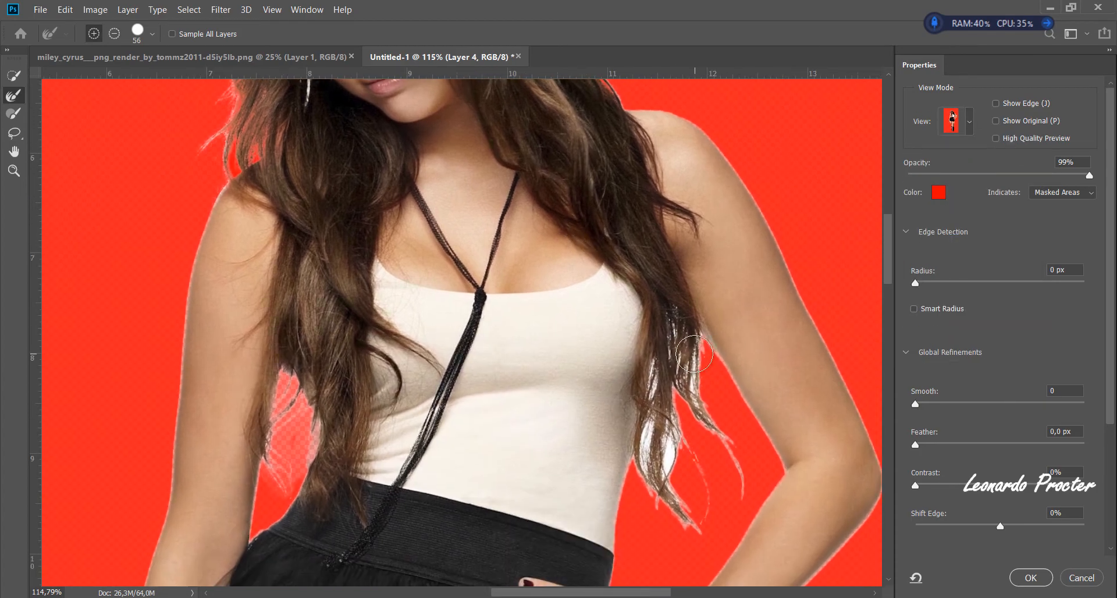
{"action": "mouse_move", "coordinate": [644, 317]}
{"action": "left_mouse_down"}
{"action": "mouse_move", "coordinate": [657, 507]}
{"action": "mouse_move", "coordinate": [678, 485]}
{"action": "mouse_move", "coordinate": [656, 375]}
{"action": "mouse_move", "coordinate": [677, 366]}
{"action": "mouse_move", "coordinate": [641, 323]}
{"action": "left_mouse_up"}
- In Black & White view, refine the strands beside the right-hand arm further and brush the grey patches above them solid white
{"action": "left_click", "coordinate": [951, 120]}
{"action": "left_click", "coordinate": [952, 119]}
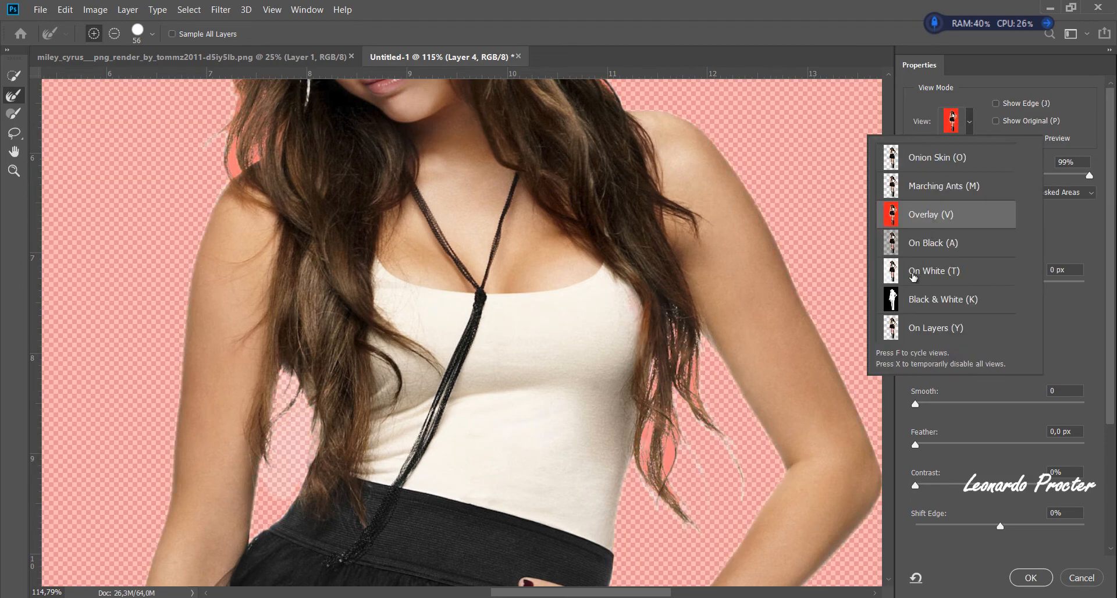
{"action": "left_click", "coordinate": [909, 299]}
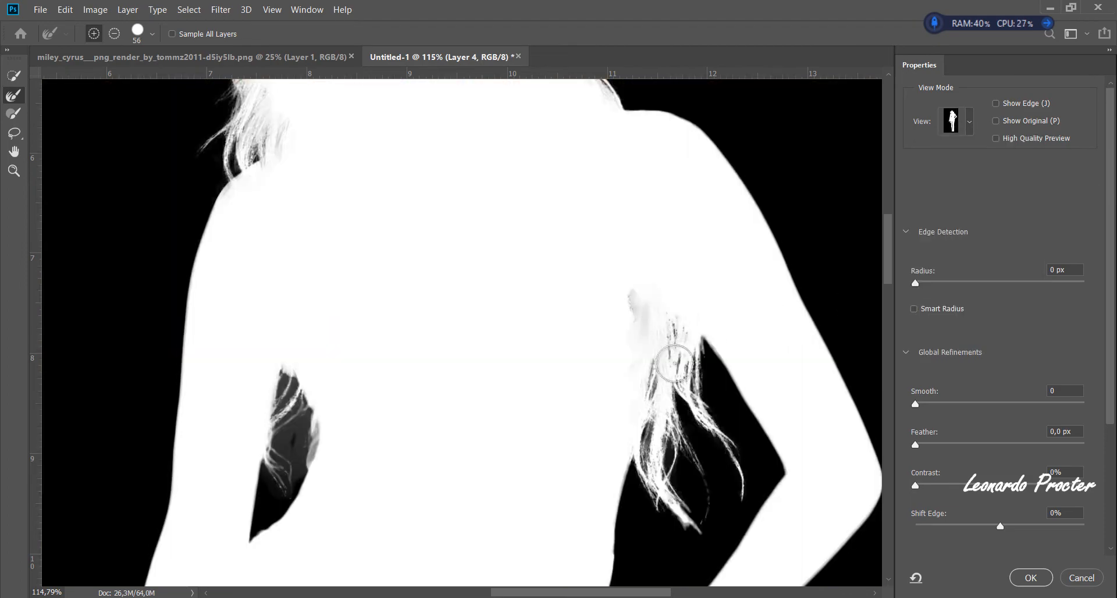
{"action": "mouse_move", "coordinate": [716, 506]}
{"action": "left_mouse_down"}
{"action": "mouse_move", "coordinate": [743, 443]}
{"action": "mouse_move", "coordinate": [703, 405]}
{"action": "mouse_move", "coordinate": [678, 302]}
{"action": "left_mouse_up"}
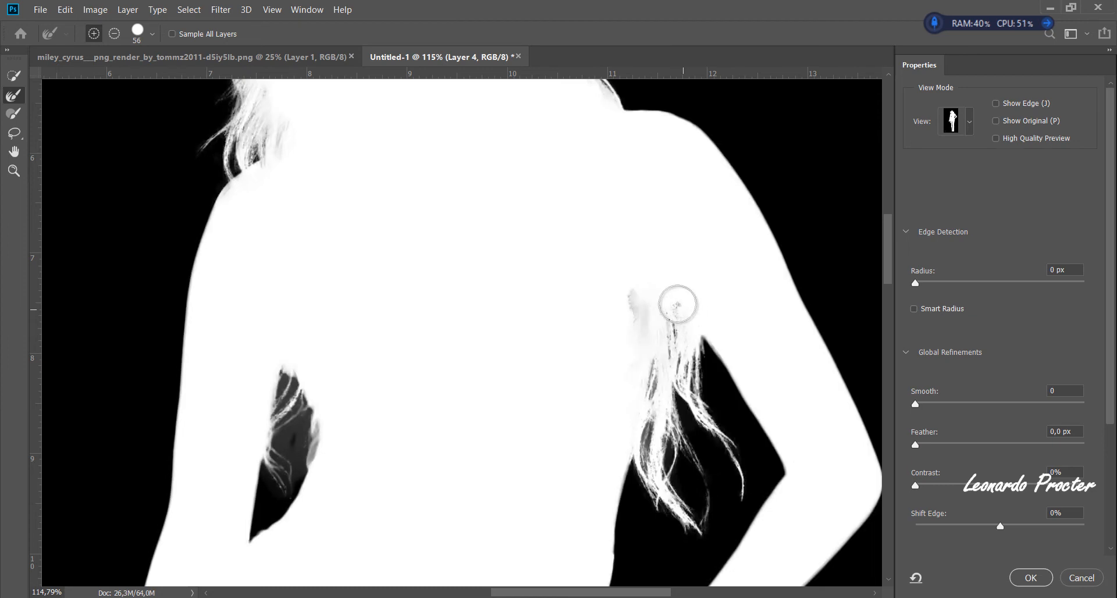
{"action": "left_click", "coordinate": [9, 114]}
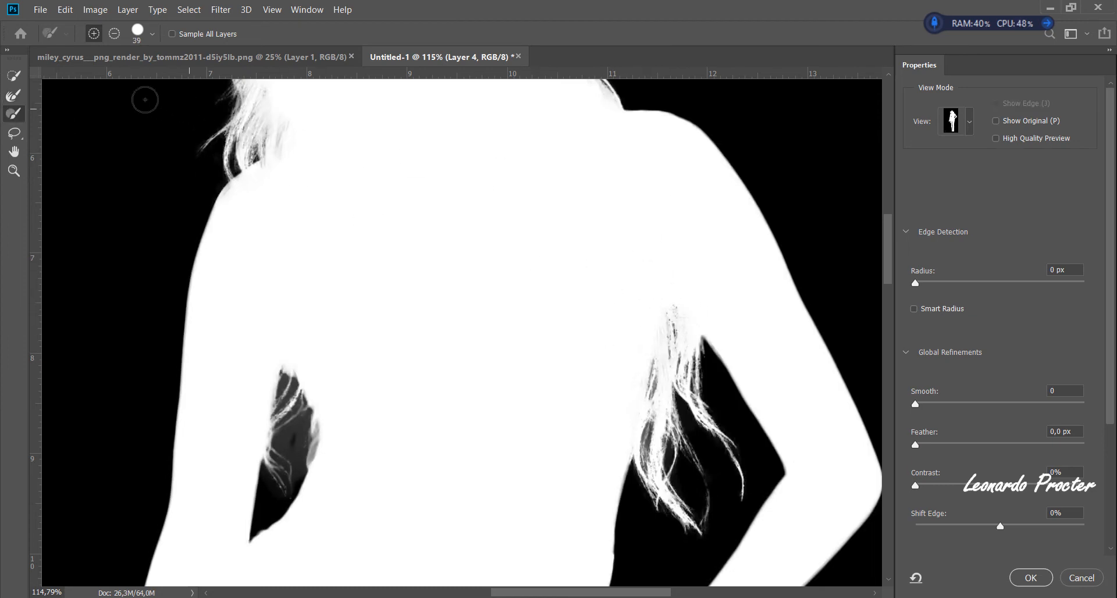
{"action": "key", "text": "r"}
- Check the hair strands in the On Layers and Black & White previews and switch the view to Marching Ants
{"action": "left_click", "coordinate": [970, 123]}
{"action": "left_click", "coordinate": [904, 325]}
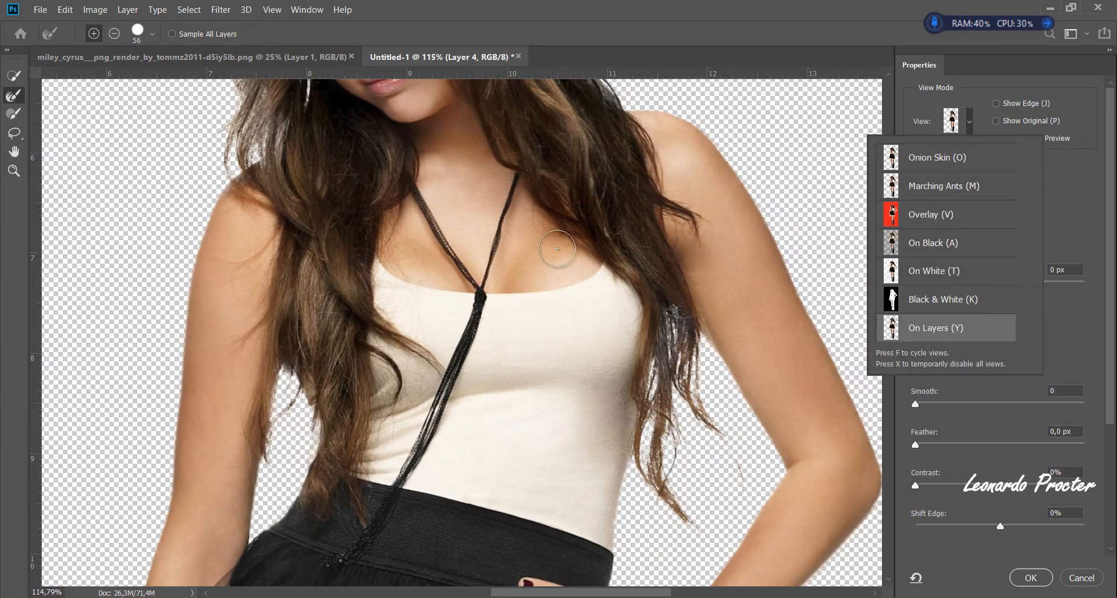
{"action": "left_click", "coordinate": [920, 299]}
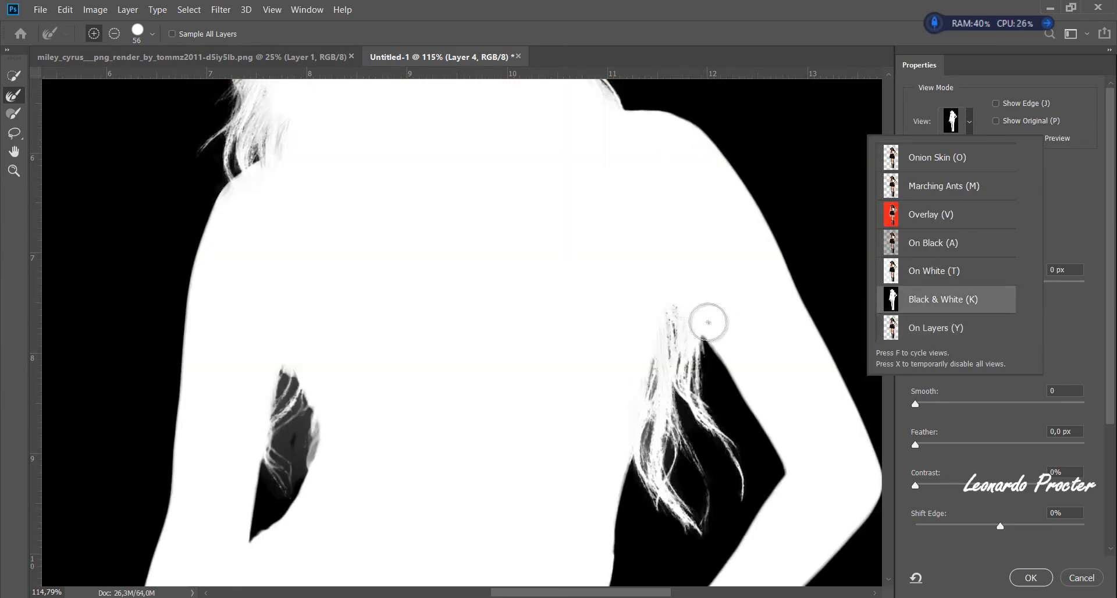
{"action": "key", "text": "m"}
{"action": "left_click", "coordinate": [668, 339]}
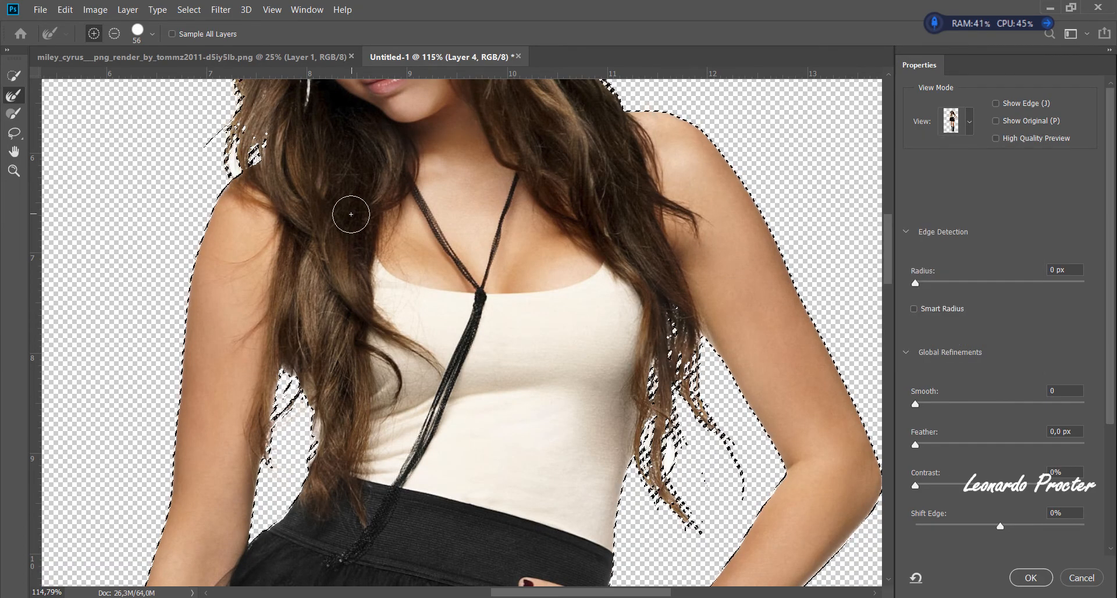
- Refine the skirt's sheer edges beside the left-hand arm and below the hand on the hip with the 56 px Refine Edge Brush
{"action": "scroll", "coordinate": [352, 211], "scroll_direction": "down", "scroll_amount": 6}
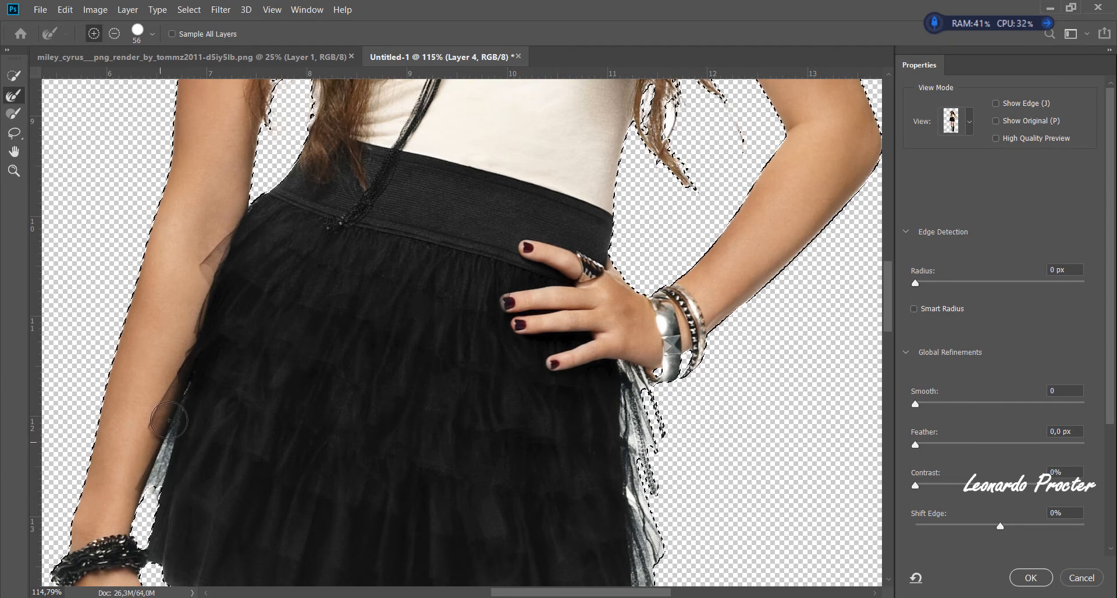
{"action": "left_click_drag", "start_coordinate": [146, 489], "coordinate": [162, 461]}
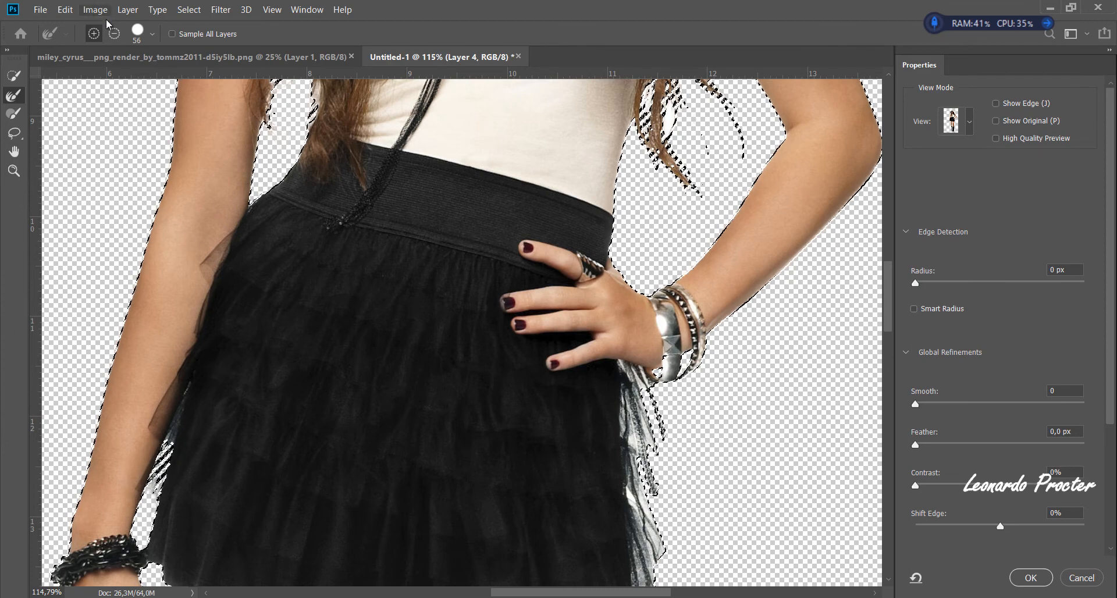
{"action": "left_click", "coordinate": [152, 34]}
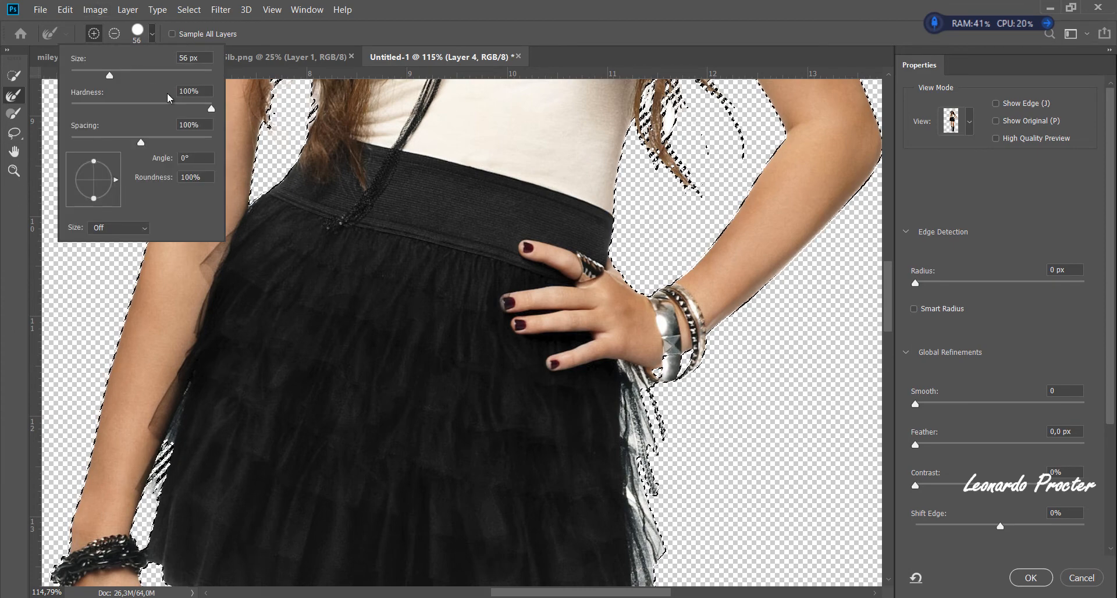
{"action": "left_click", "coordinate": [440, 22]}
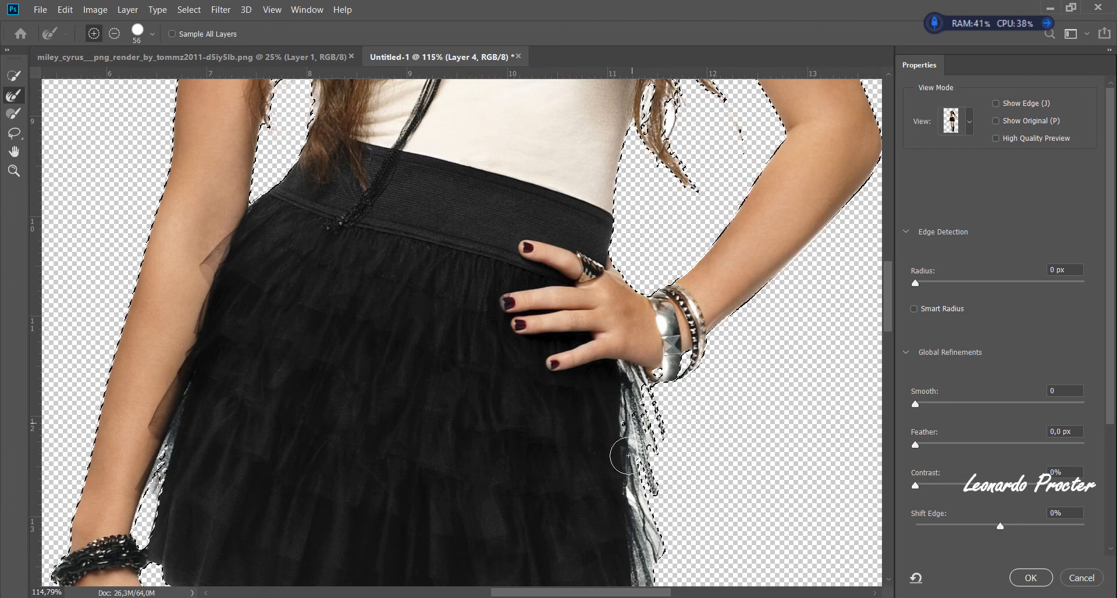
{"action": "scroll", "coordinate": [625, 457], "scroll_direction": "down", "scroll_amount": 3}
{"action": "mouse_move", "coordinate": [635, 488]}
{"action": "left_mouse_down"}
{"action": "mouse_move", "coordinate": [644, 561]}
{"action": "mouse_move", "coordinate": [656, 443]}
{"action": "left_mouse_up"}
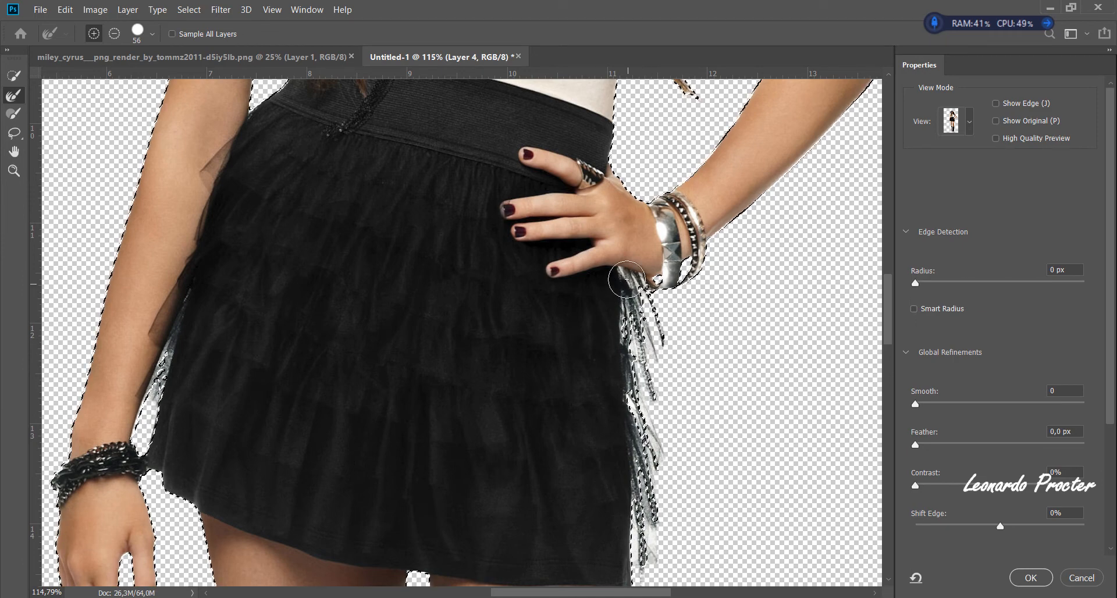
- Check the skirt edges in Overlay view and refine the gap between the left-hand arm and the skirt in Black & White view
{"action": "left_click", "coordinate": [955, 121]}
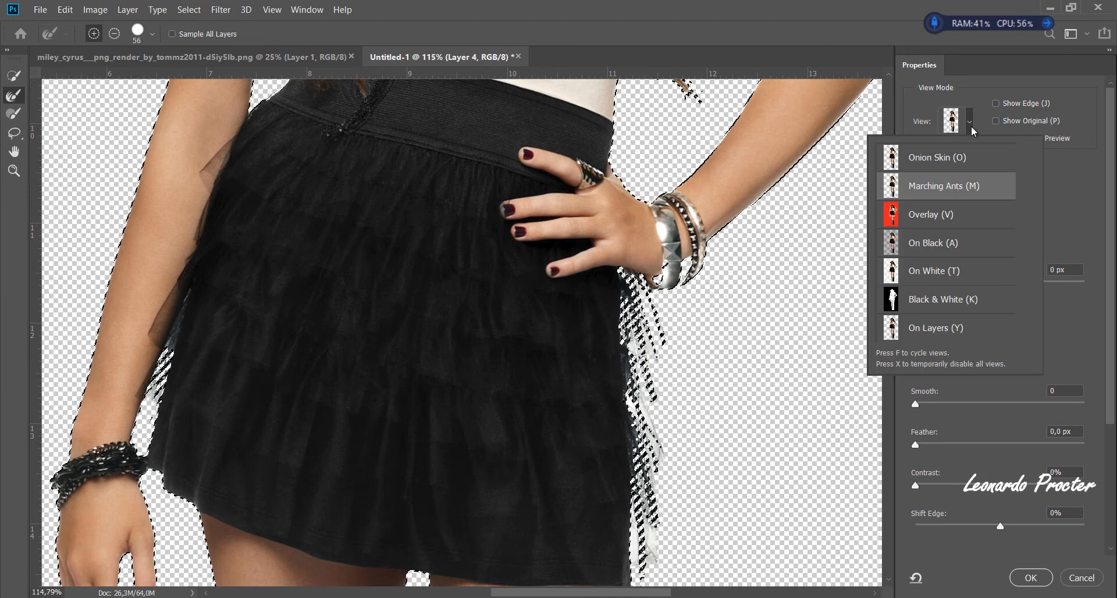
{"action": "left_click", "coordinate": [931, 217]}
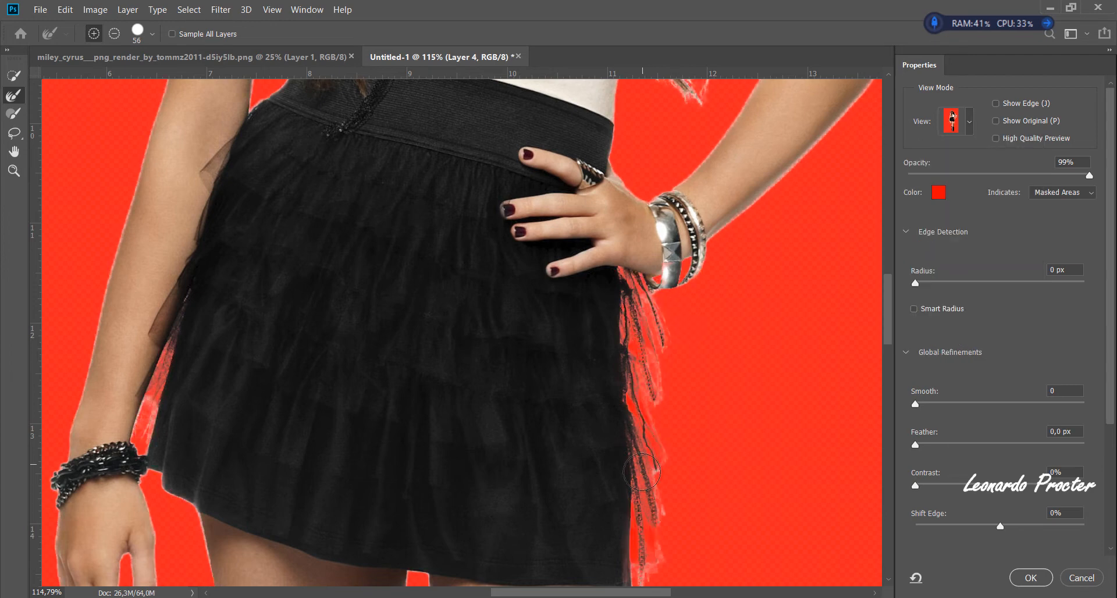
{"action": "scroll", "coordinate": [663, 418], "scroll_direction": "down", "scroll_amount": 3}
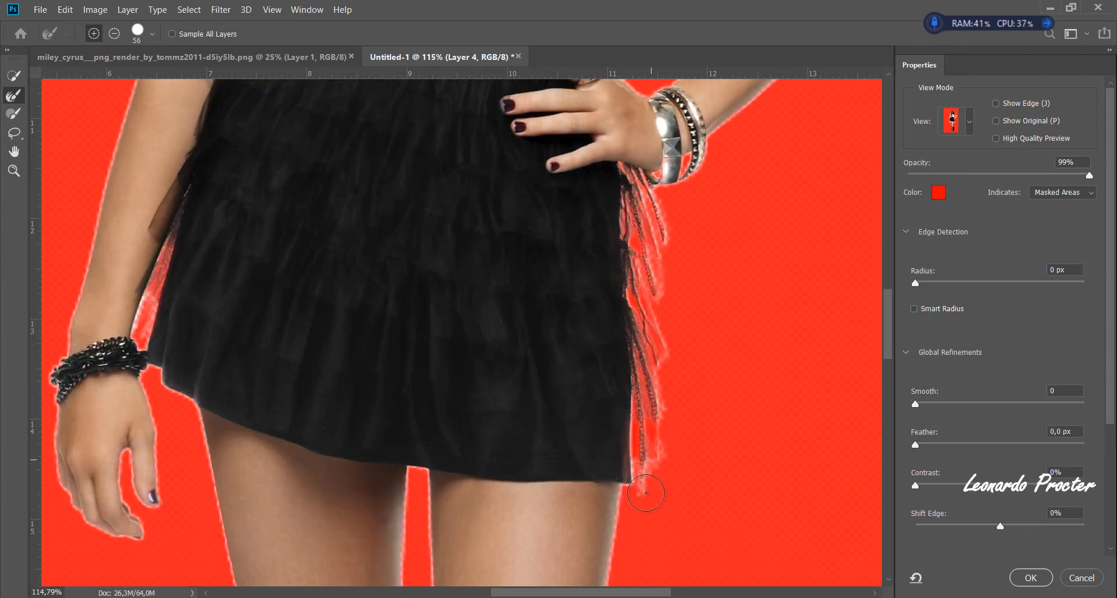
{"action": "left_click", "coordinate": [951, 127]}
{"action": "left_click", "coordinate": [896, 298]}
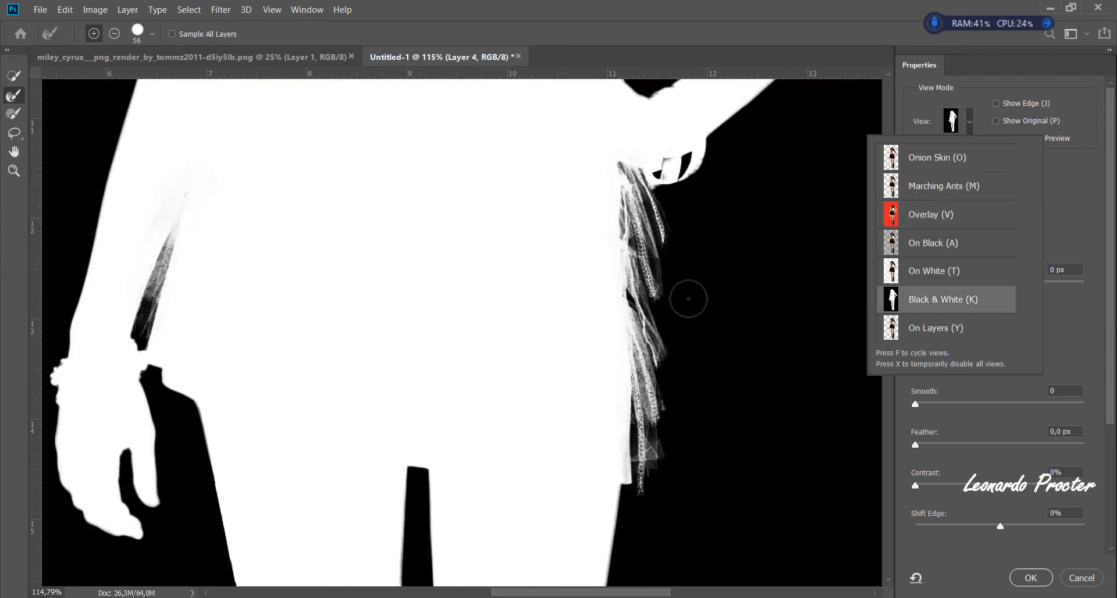
{"action": "mouse_move", "coordinate": [167, 238]}
{"action": "left_mouse_down"}
{"action": "mouse_move", "coordinate": [134, 346]}
{"action": "mouse_move", "coordinate": [150, 320]}
{"action": "left_mouse_up"}
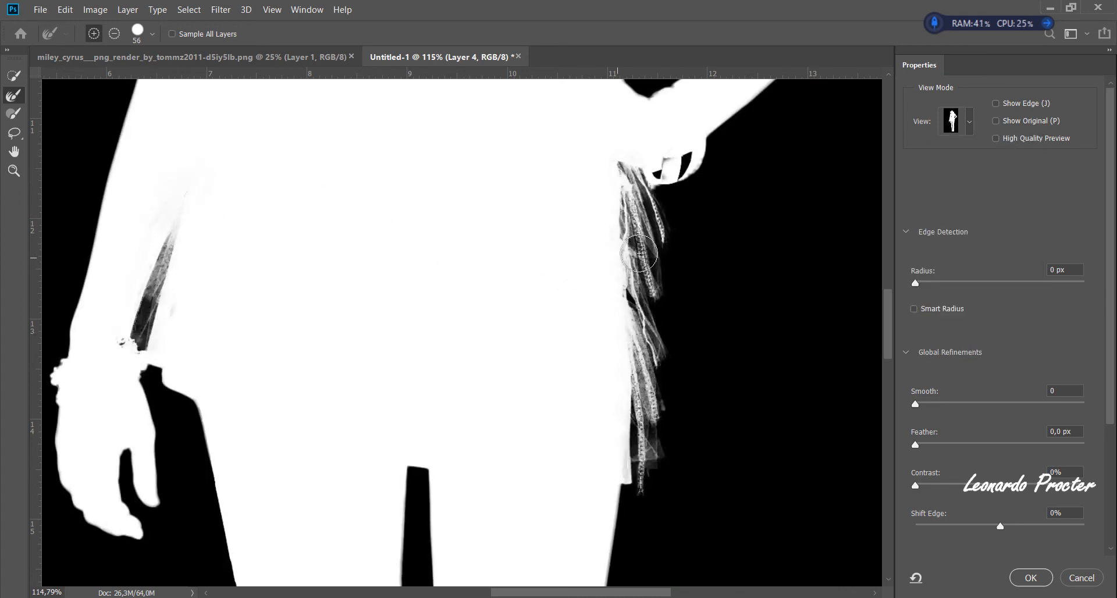
- Set the refinement's output to Layer Mask and apply it to Layer 4 with the view switched to On Layers
{"action": "key", "text": "ctrl+space"}
{"action": "left_click_drag", "start_coordinate": [709, 253], "coordinate": [499, 268]}
{"action": "key", "text": "ctrl+space"}
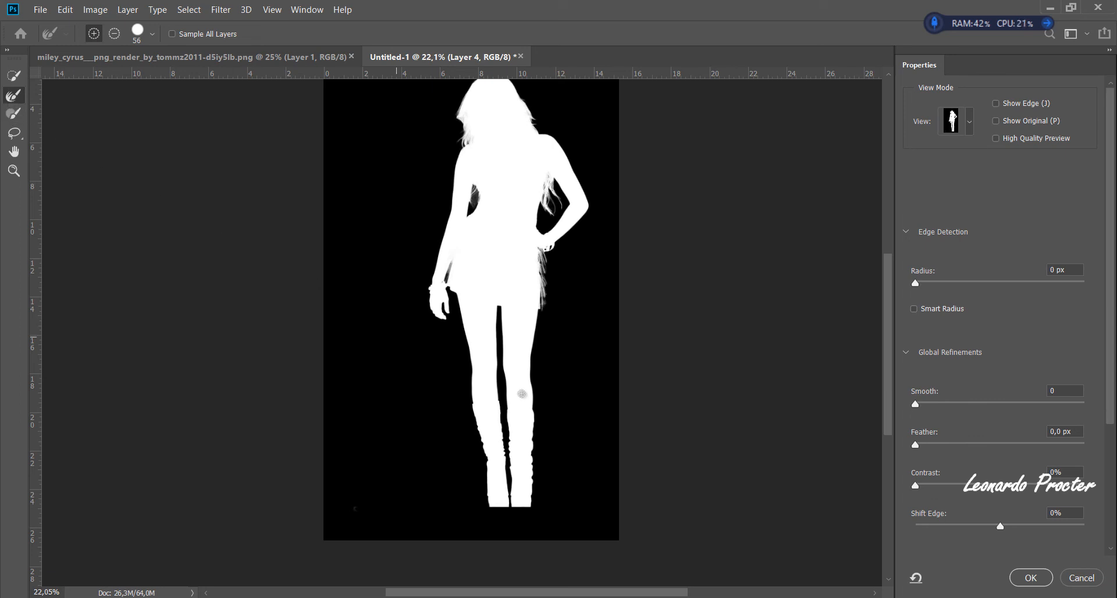
{"action": "scroll", "coordinate": [1030, 285], "scroll_direction": "down", "scroll_amount": 5}
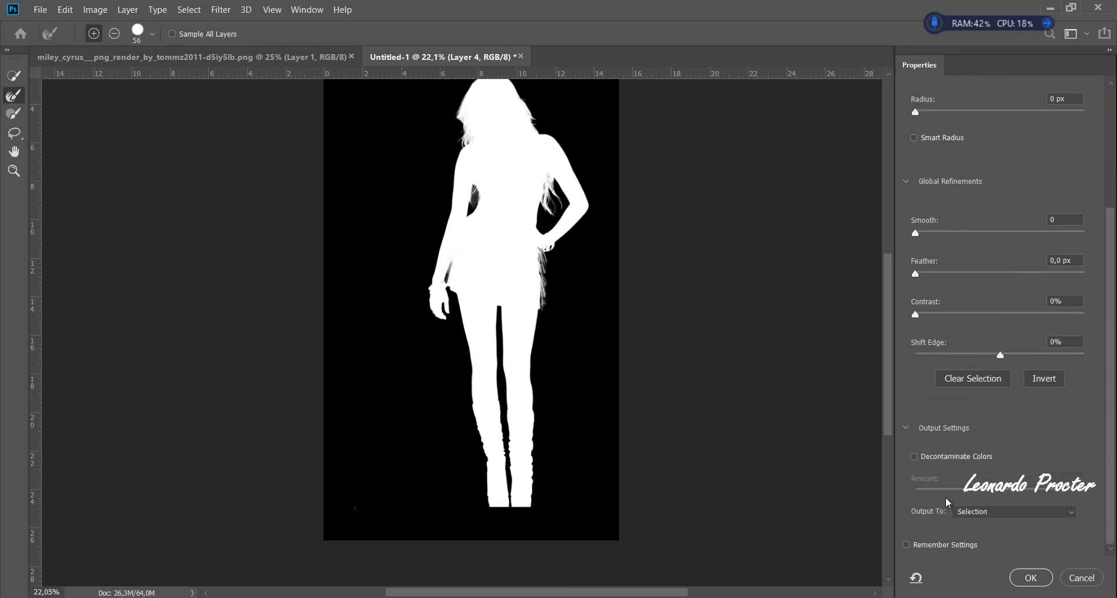
{"action": "left_click", "coordinate": [977, 515]}
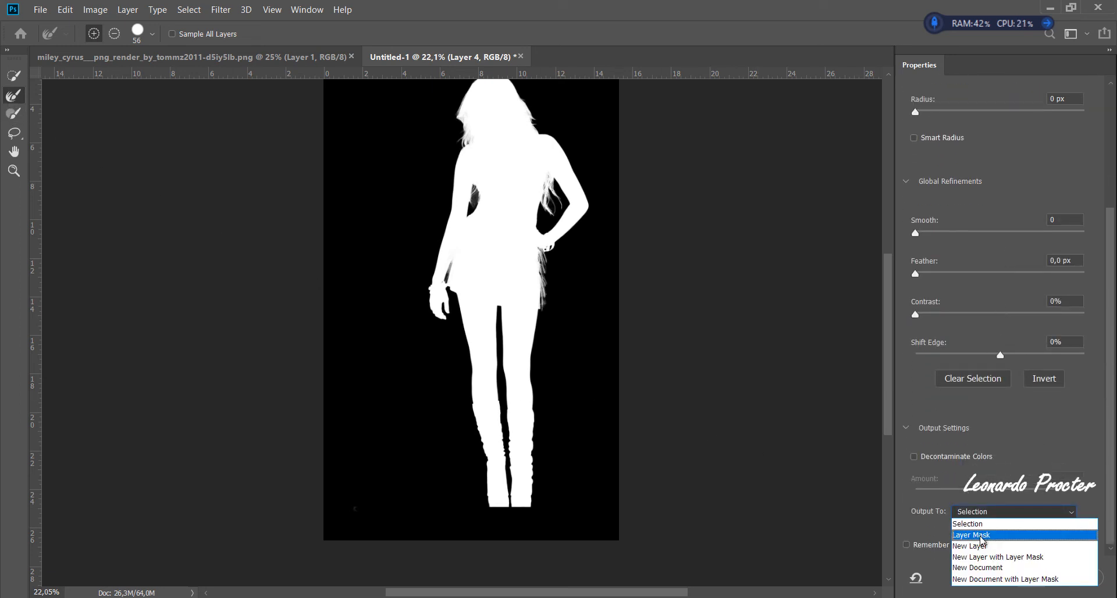
{"action": "left_click", "coordinate": [983, 536]}
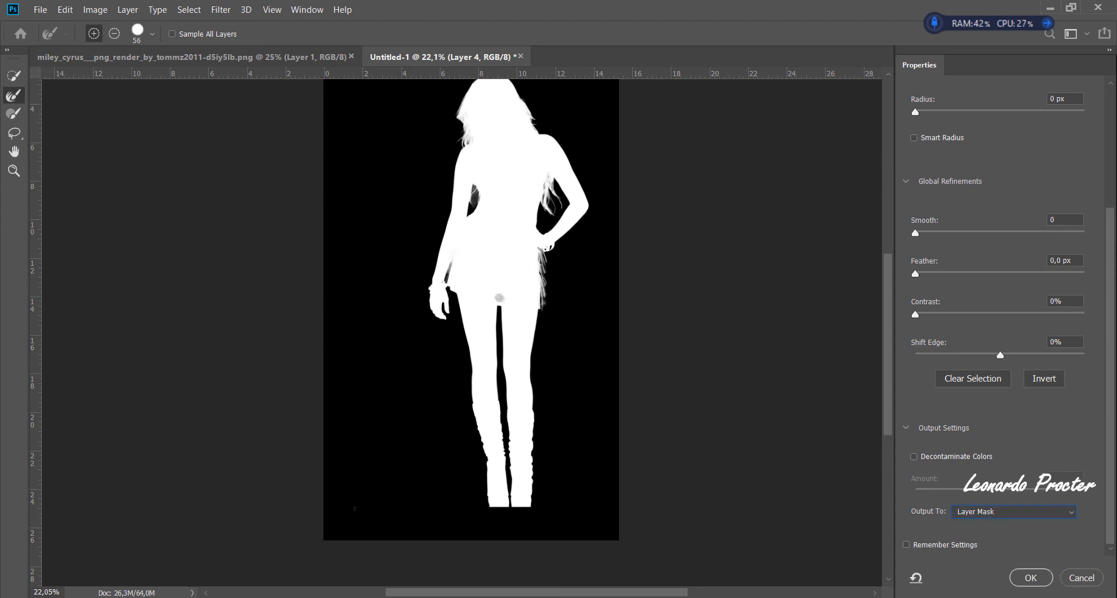
{"action": "scroll", "coordinate": [951, 215], "scroll_direction": "up", "scroll_amount": 5}
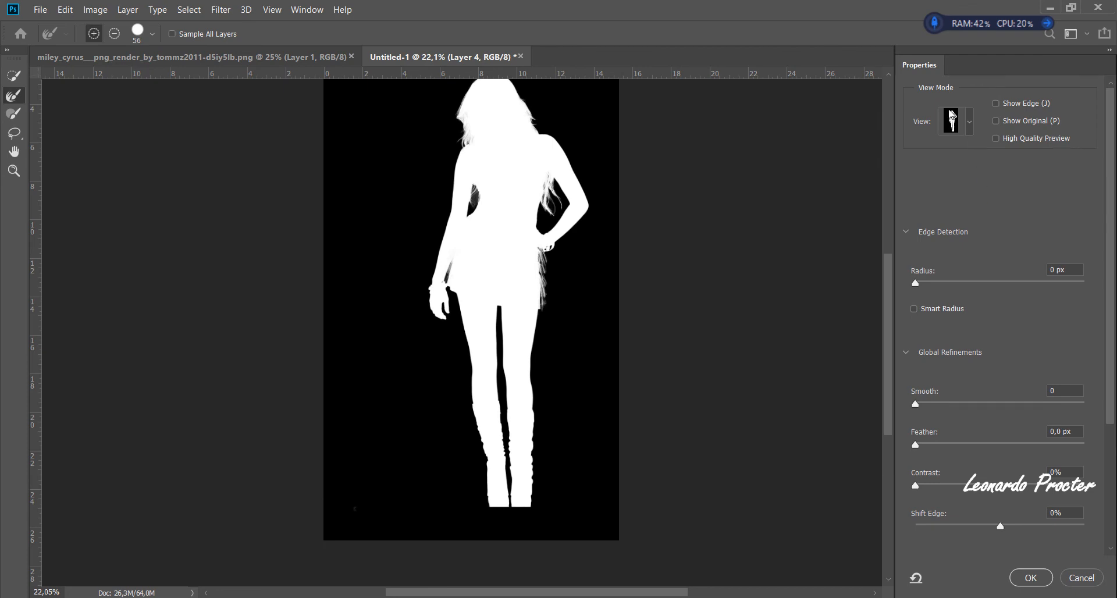
{"action": "left_click", "coordinate": [952, 120]}
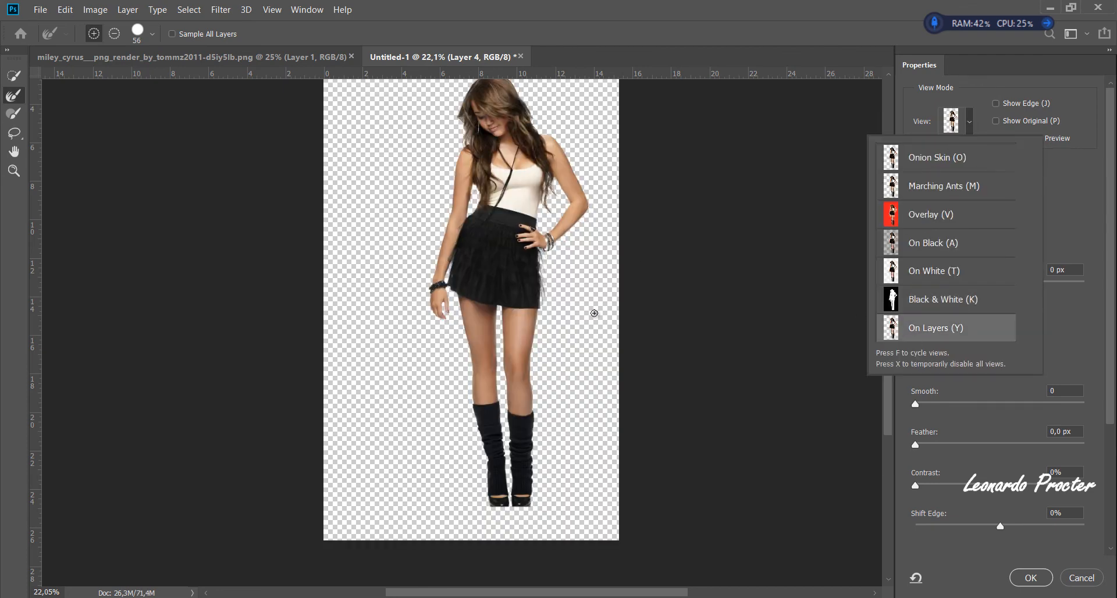
{"action": "scroll", "coordinate": [1001, 547], "scroll_direction": "down", "scroll_amount": 5}
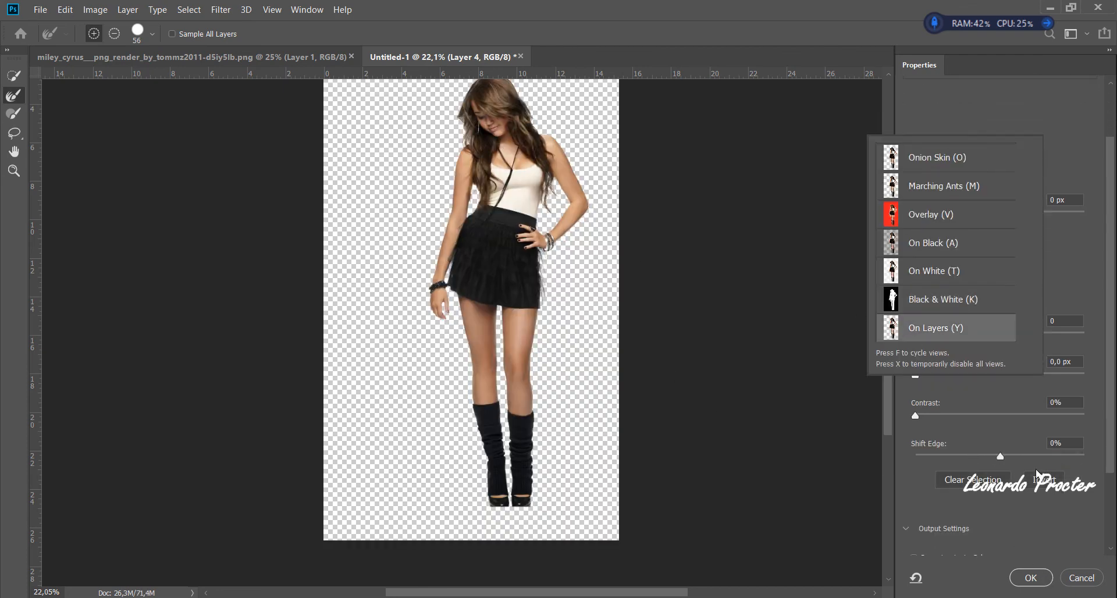
{"action": "left_click", "coordinate": [1030, 577]}
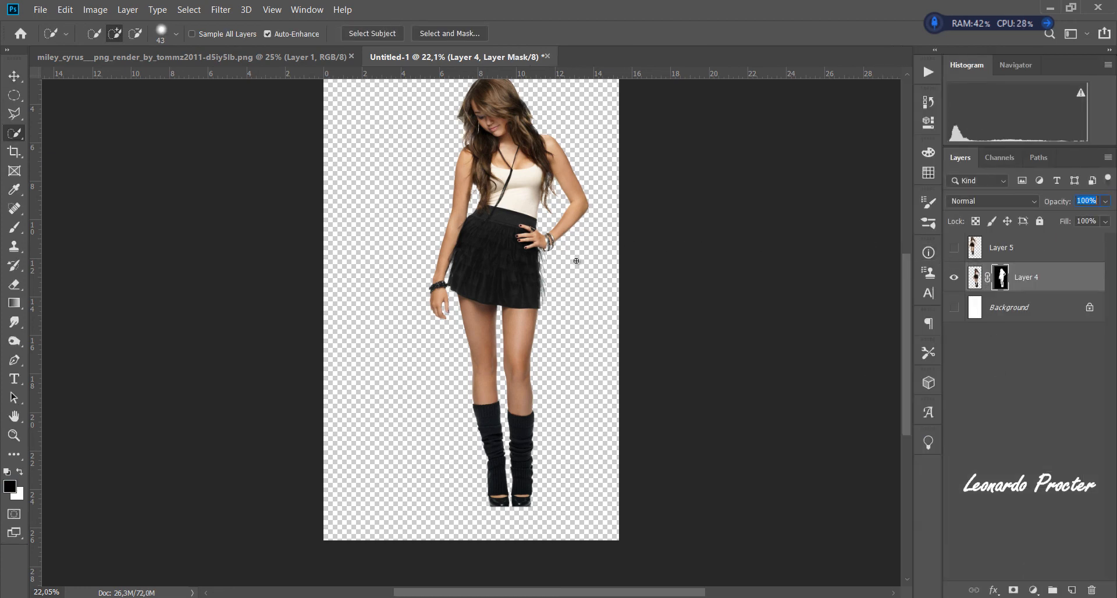
- Show Layer 5 and arrange its figure beside the masked Layer 4 figure at the same height
{"action": "key", "text": "ctrl+0"}
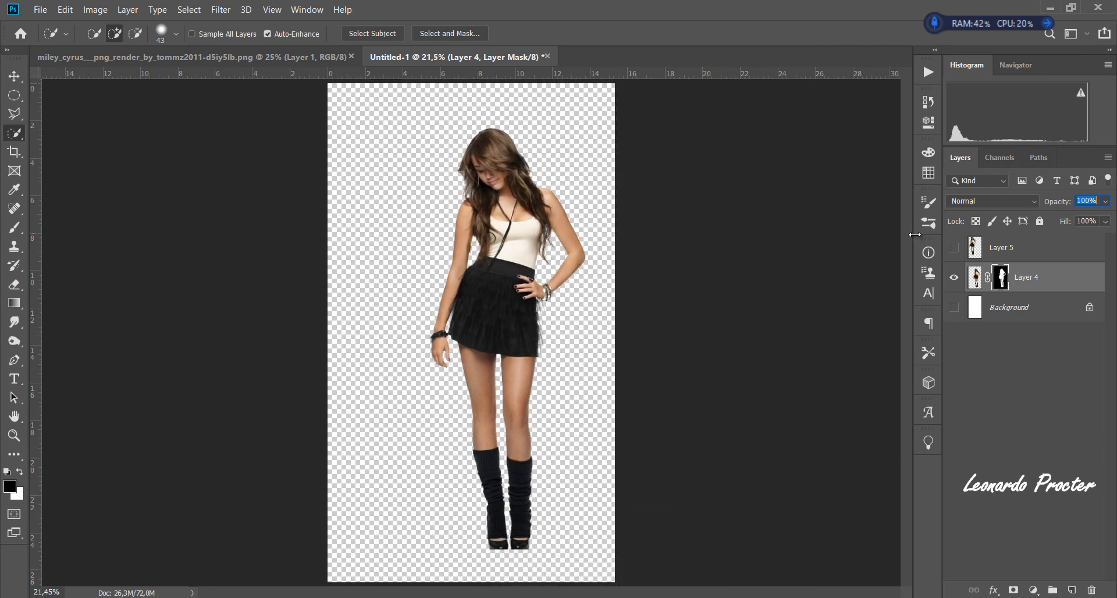
{"action": "left_click", "coordinate": [954, 249]}
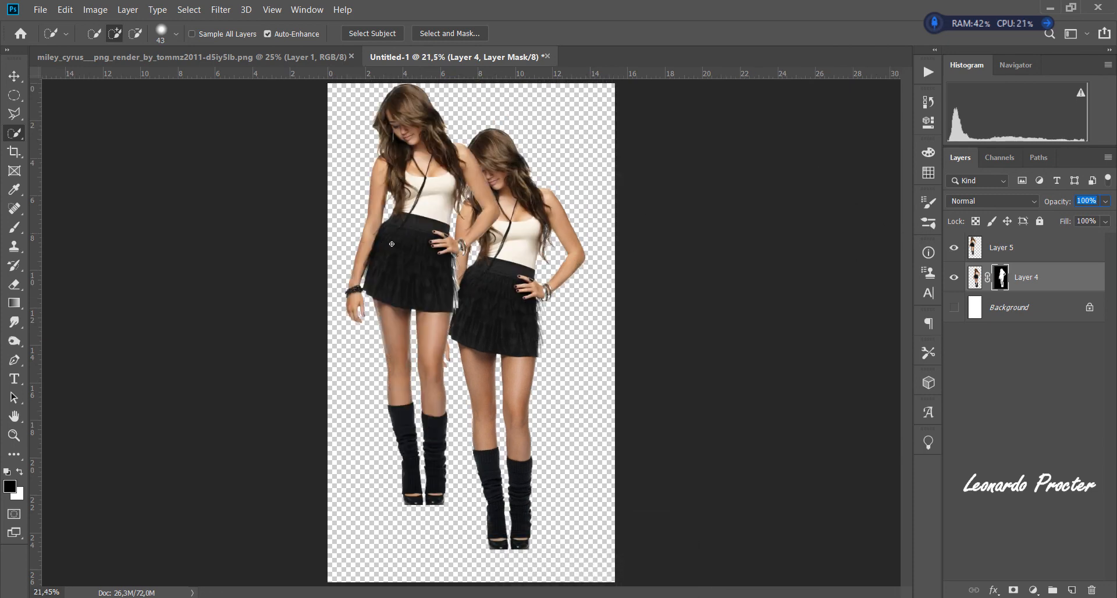
{"action": "left_click", "coordinate": [12, 77]}
{"action": "left_click_drag", "start_coordinate": [407, 283], "coordinate": [397, 329]}
{"action": "left_click_drag", "start_coordinate": [530, 329], "coordinate": [558, 332]}
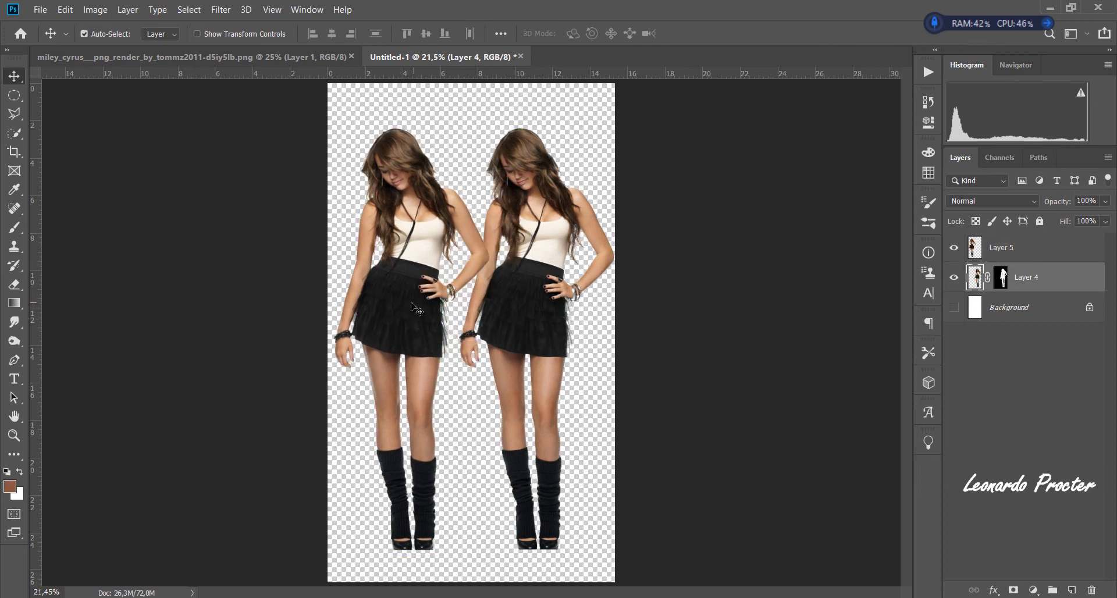
{"action": "left_click_drag", "start_coordinate": [422, 306], "coordinate": [442, 306]}
{"action": "left_click_drag", "start_coordinate": [540, 280], "coordinate": [540, 280]}
- Move the Layer 5 figure slightly to the left and compare the skirt fringe and hair edges of both figures up close
{"action": "key", "text": "ctrl+space"}
{"action": "left_click_drag", "start_coordinate": [423, 215], "coordinate": [471, 396]}
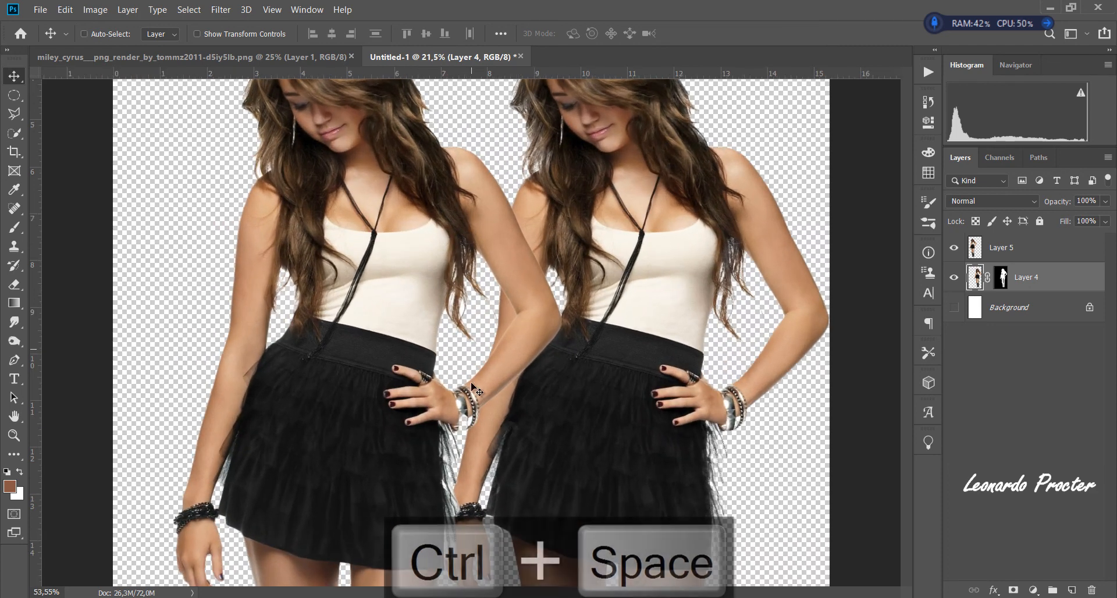
{"action": "left_click_drag", "start_coordinate": [385, 302], "coordinate": [363, 305]}
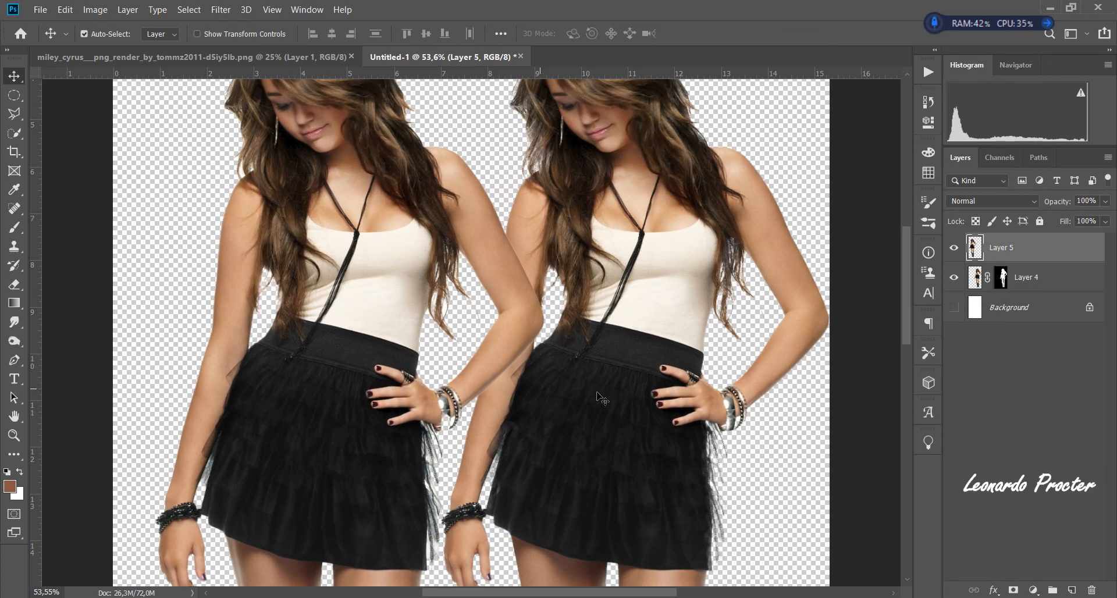
{"action": "scroll", "coordinate": [603, 398], "scroll_direction": "down", "scroll_amount": 5}
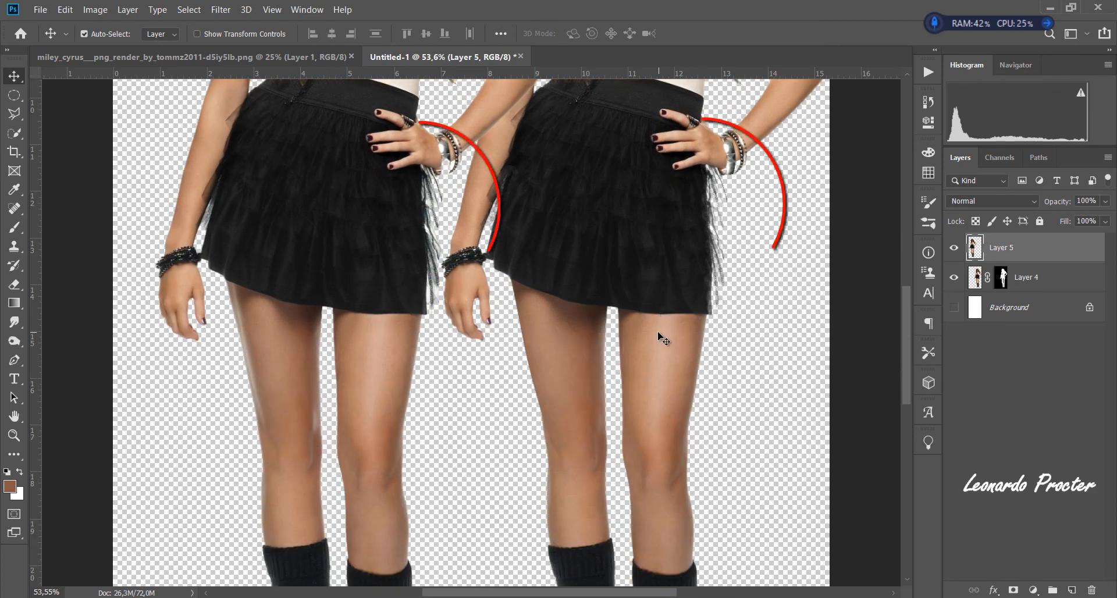
{"action": "scroll", "coordinate": [662, 338], "scroll_direction": "up", "scroll_amount": 1}
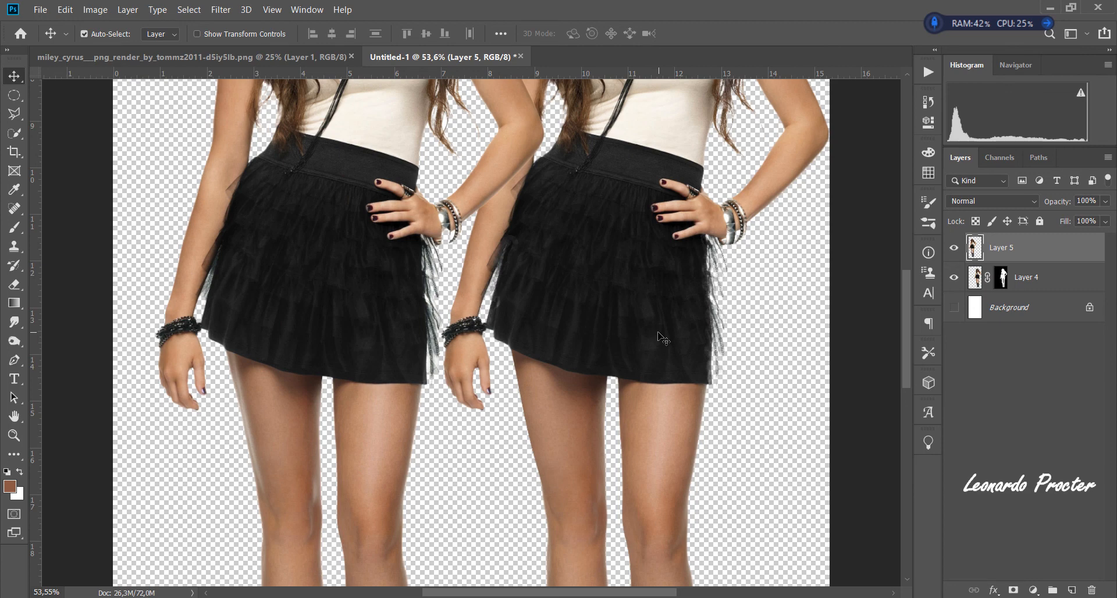
{"action": "scroll", "coordinate": [662, 339], "scroll_direction": "up", "scroll_amount": 3}
{"action": "key", "text": "ctrl"}
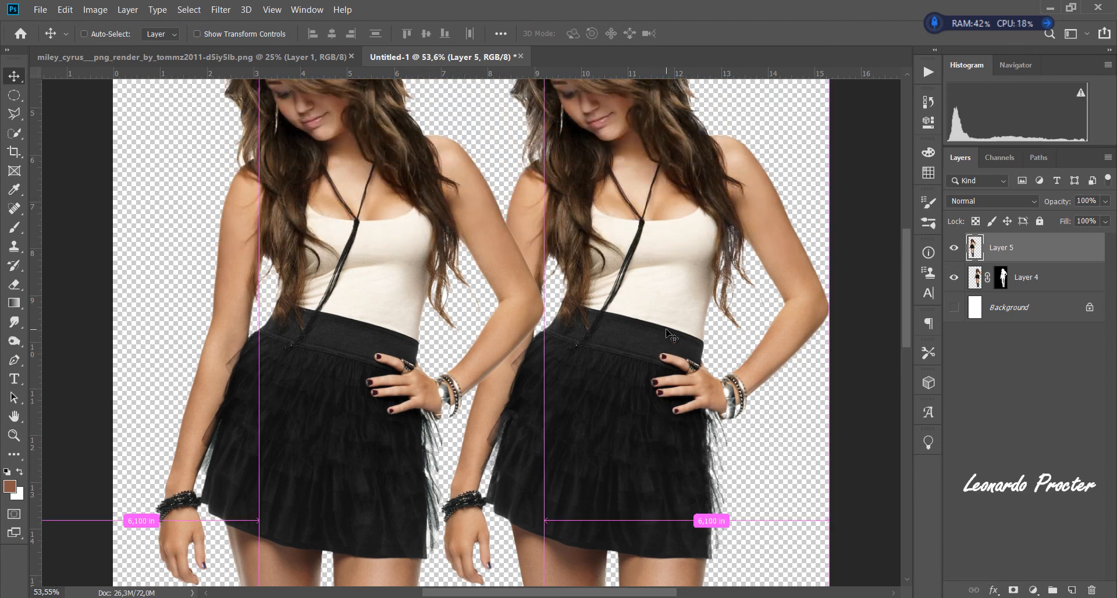
{"action": "key", "text": "ctrl+0"}
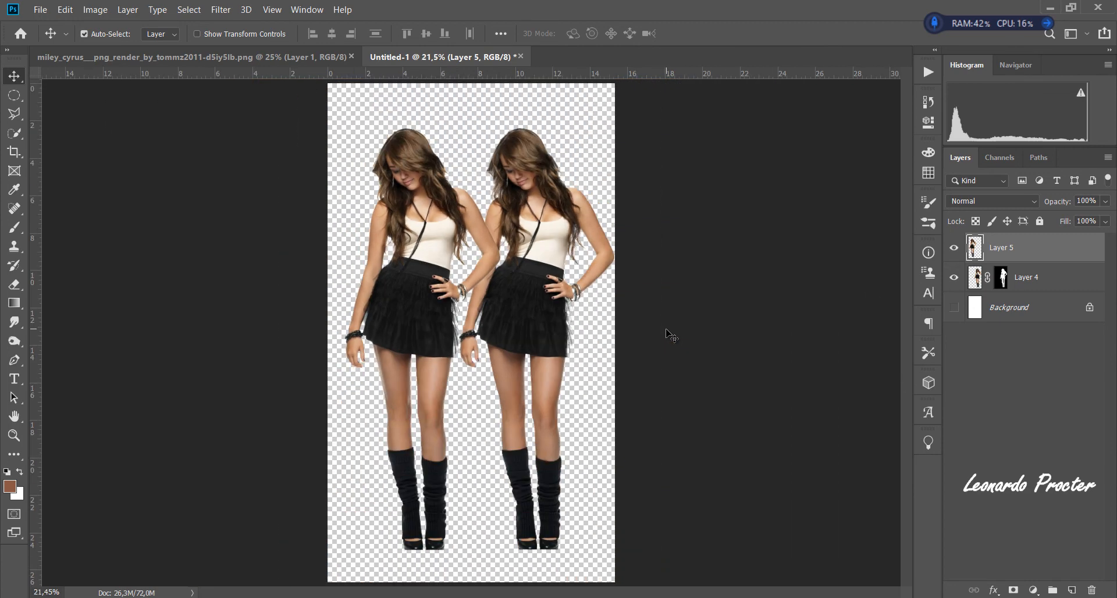
- Hide Layer 5, move the masked Layer 4 figure to the middle of the canvas and show the white Background layer
{"action": "left_click", "coordinate": [955, 248]}
{"action": "left_click_drag", "start_coordinate": [569, 259], "coordinate": [532, 259]}
{"action": "left_click", "coordinate": [954, 308]}
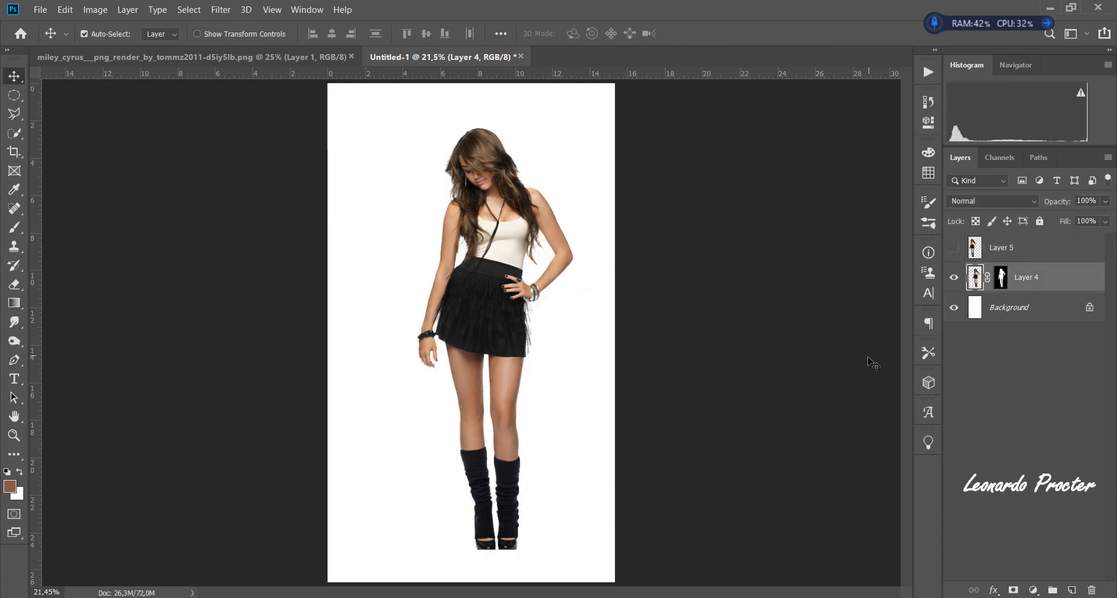